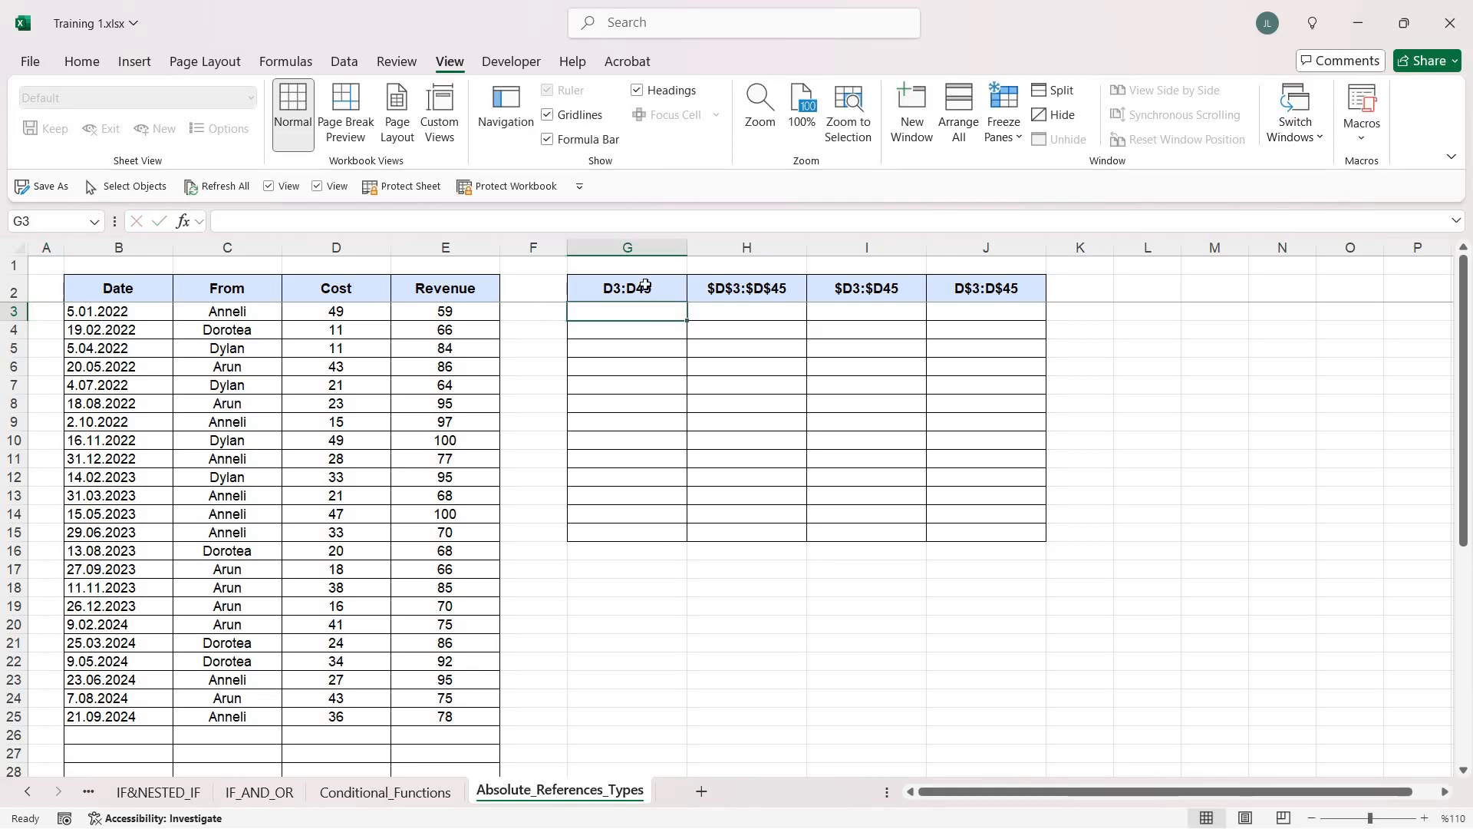
Enter a SUM formula in G3 that totals the costs in D3:D25 with relative references
left_click_drag(647, 286, 999, 286)
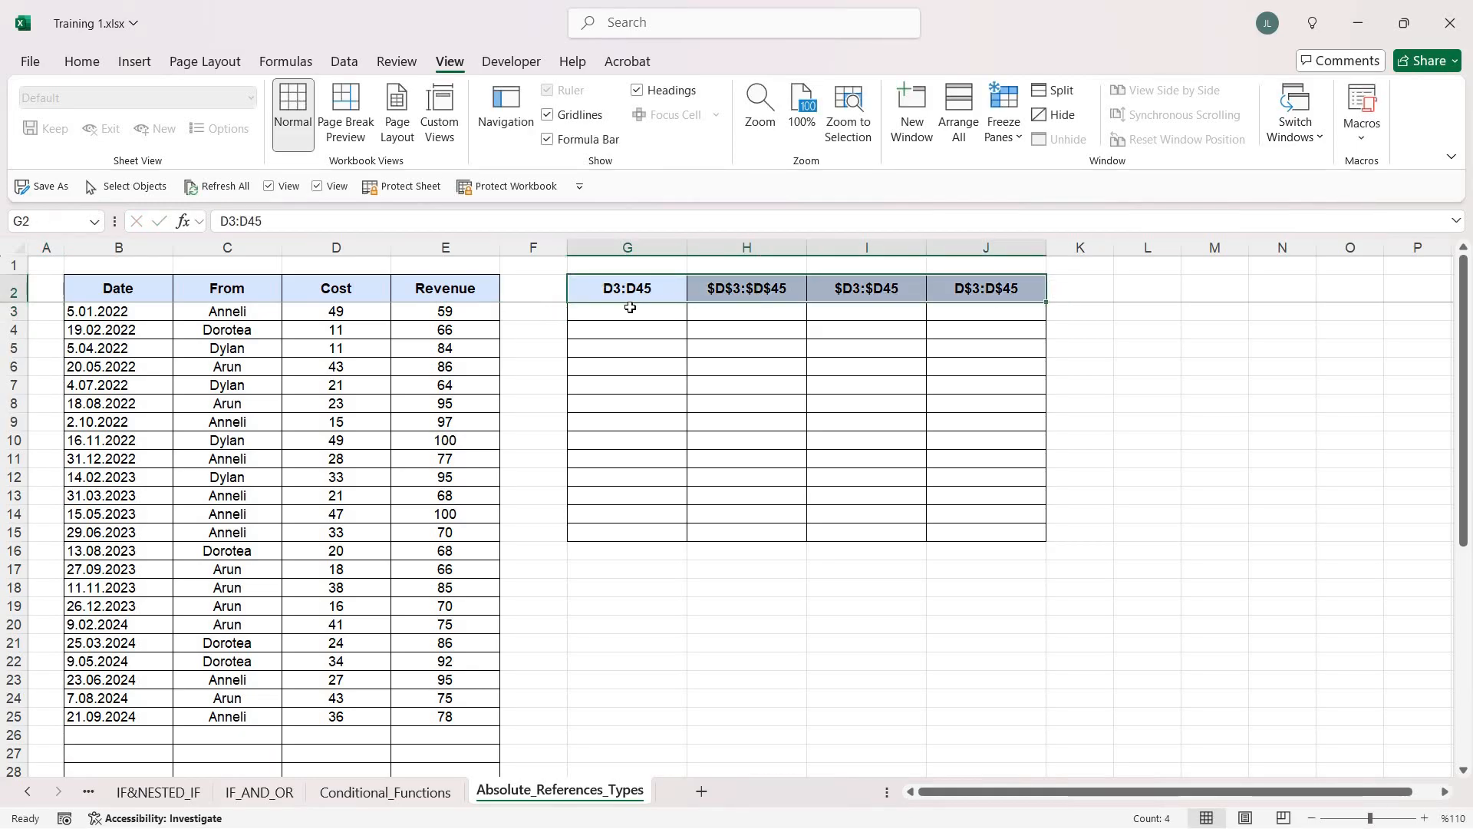
left_click(652, 286)
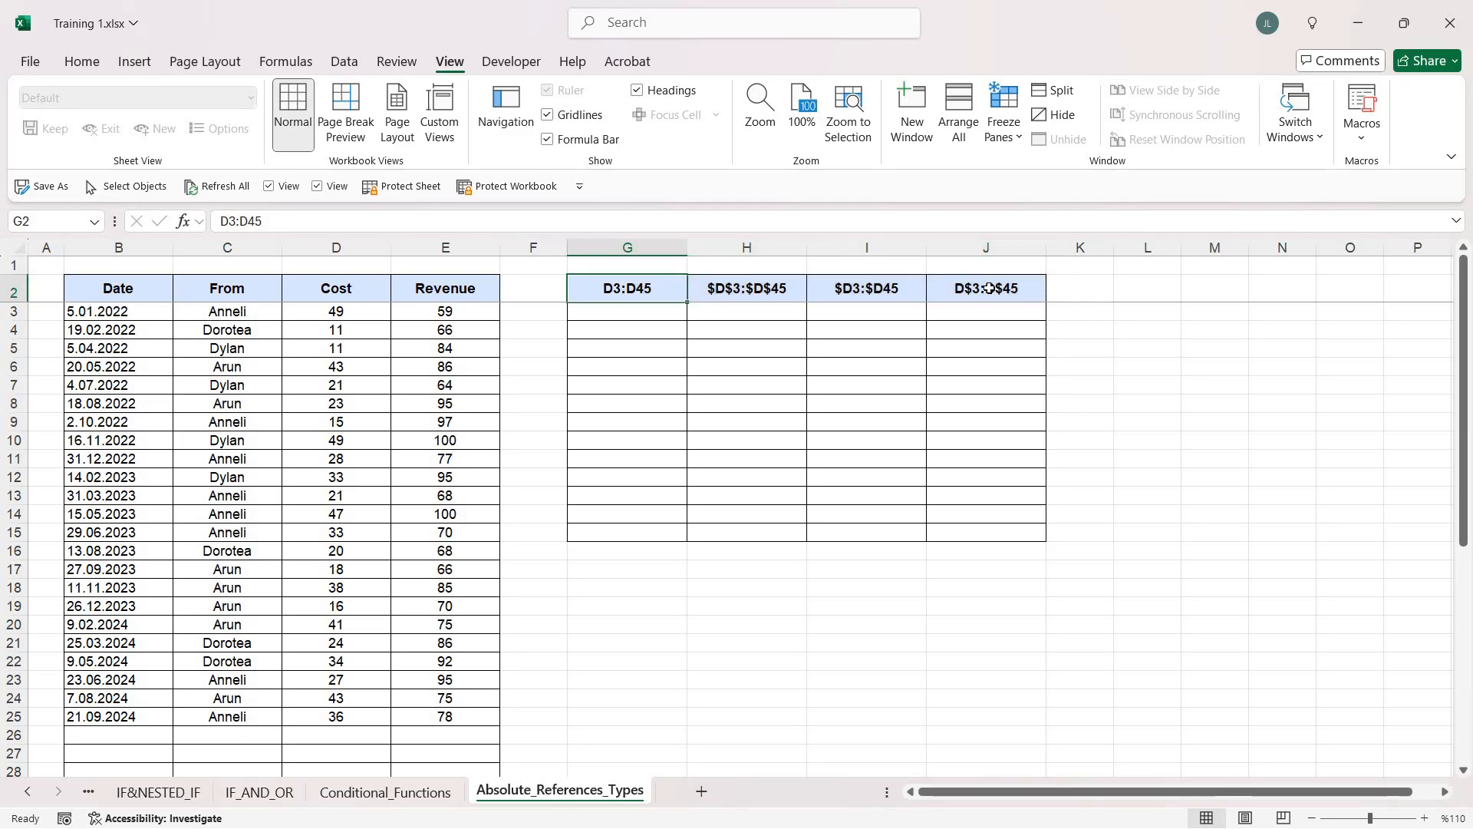
left_click(627, 305)
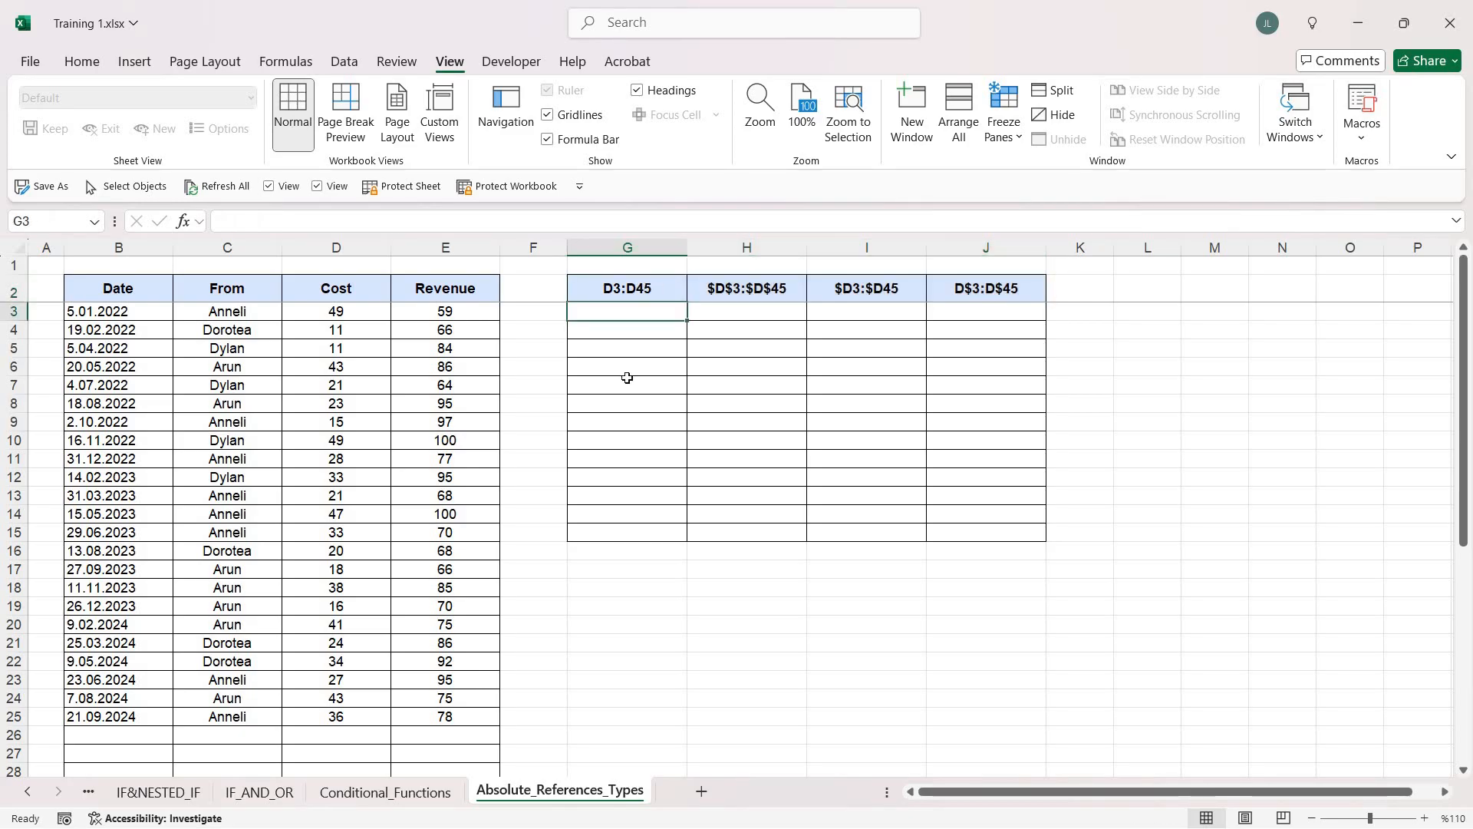
type("=sum")
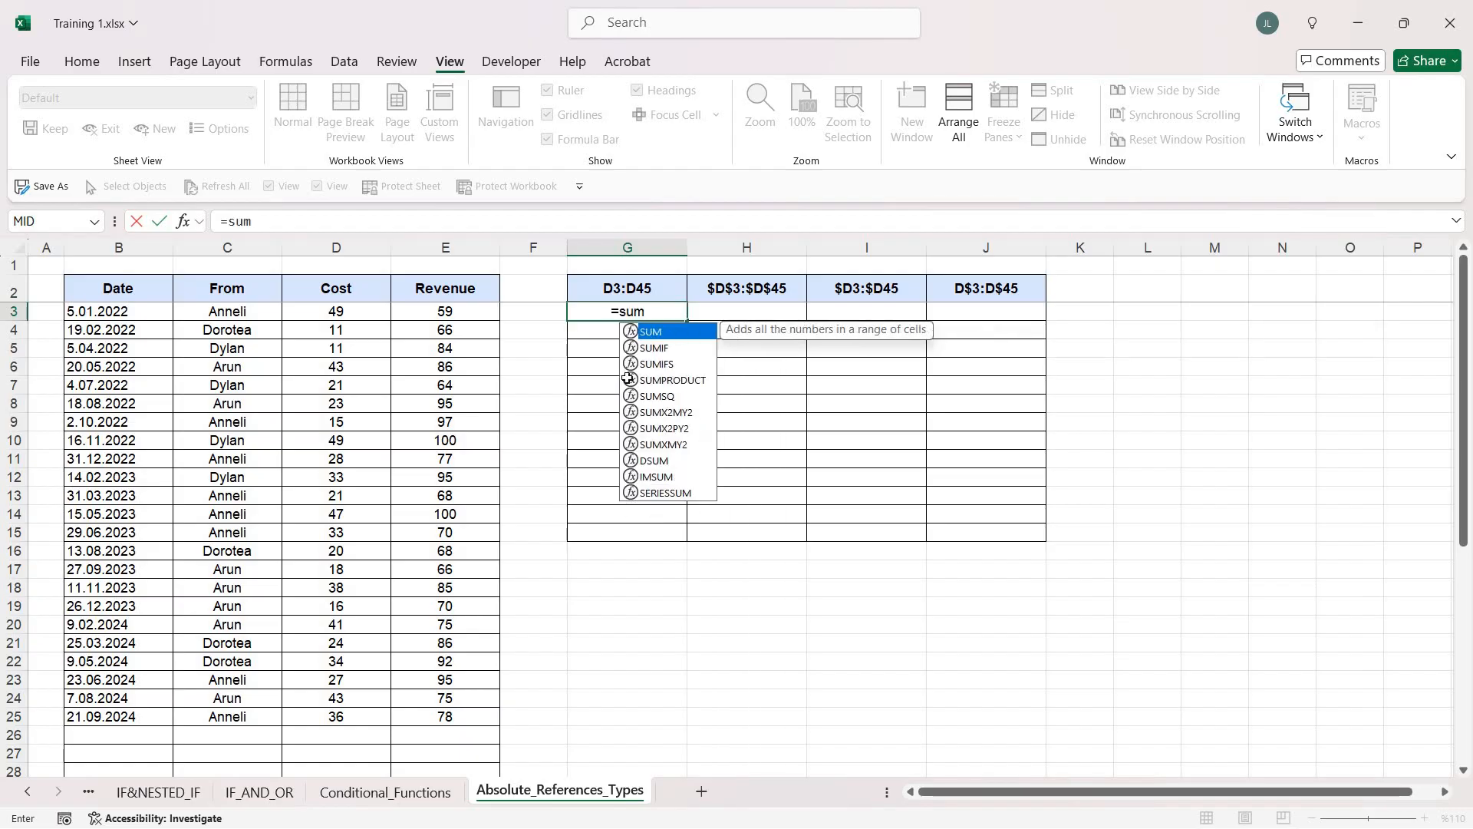
key("Tab")
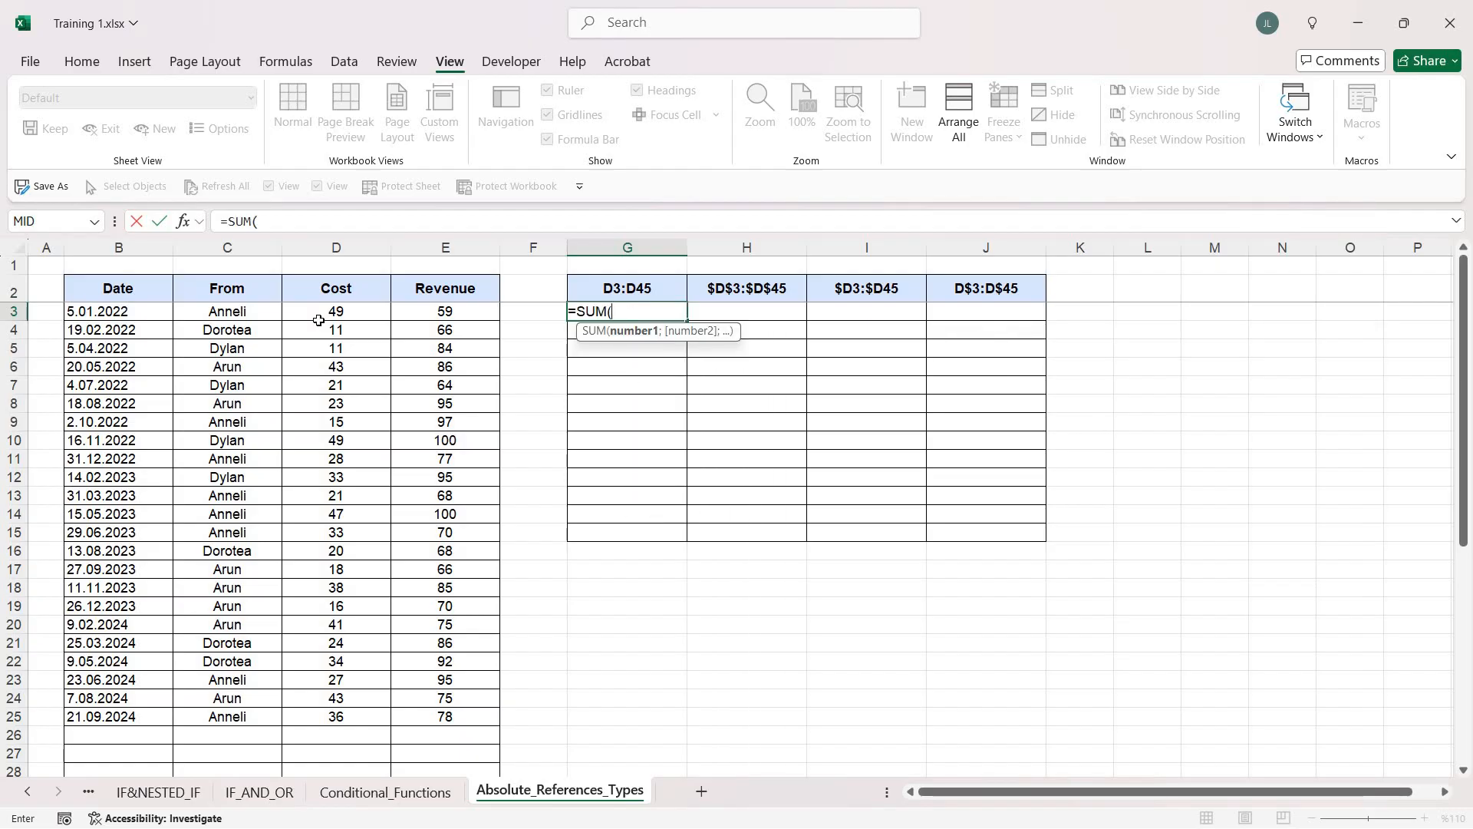
left_click_drag(317, 315, 339, 726)
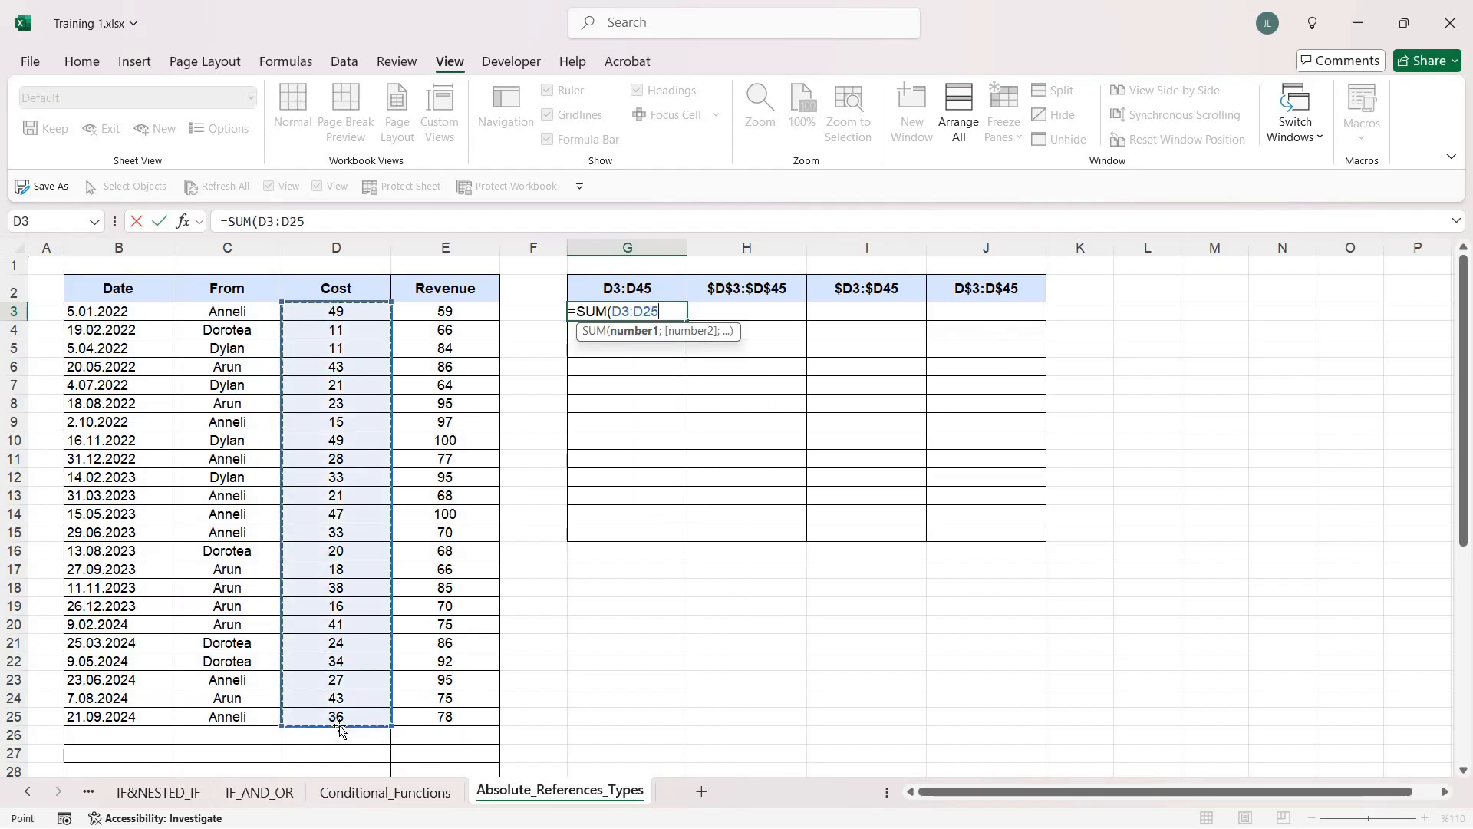
type(")")
key("Return")
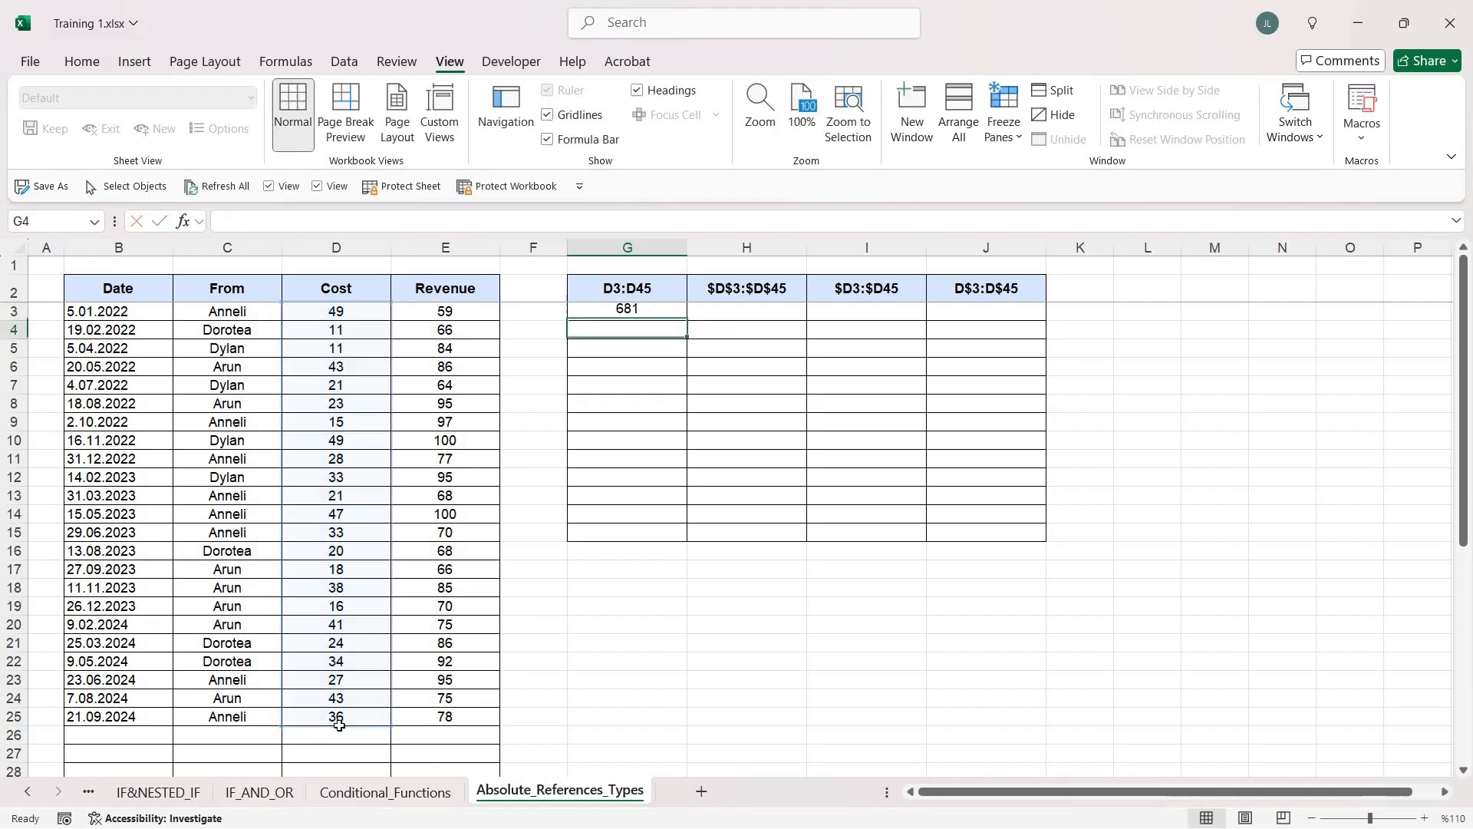
Fill the G3 formula down to G15 and clear the copies in G4:G15
left_click(658, 311)
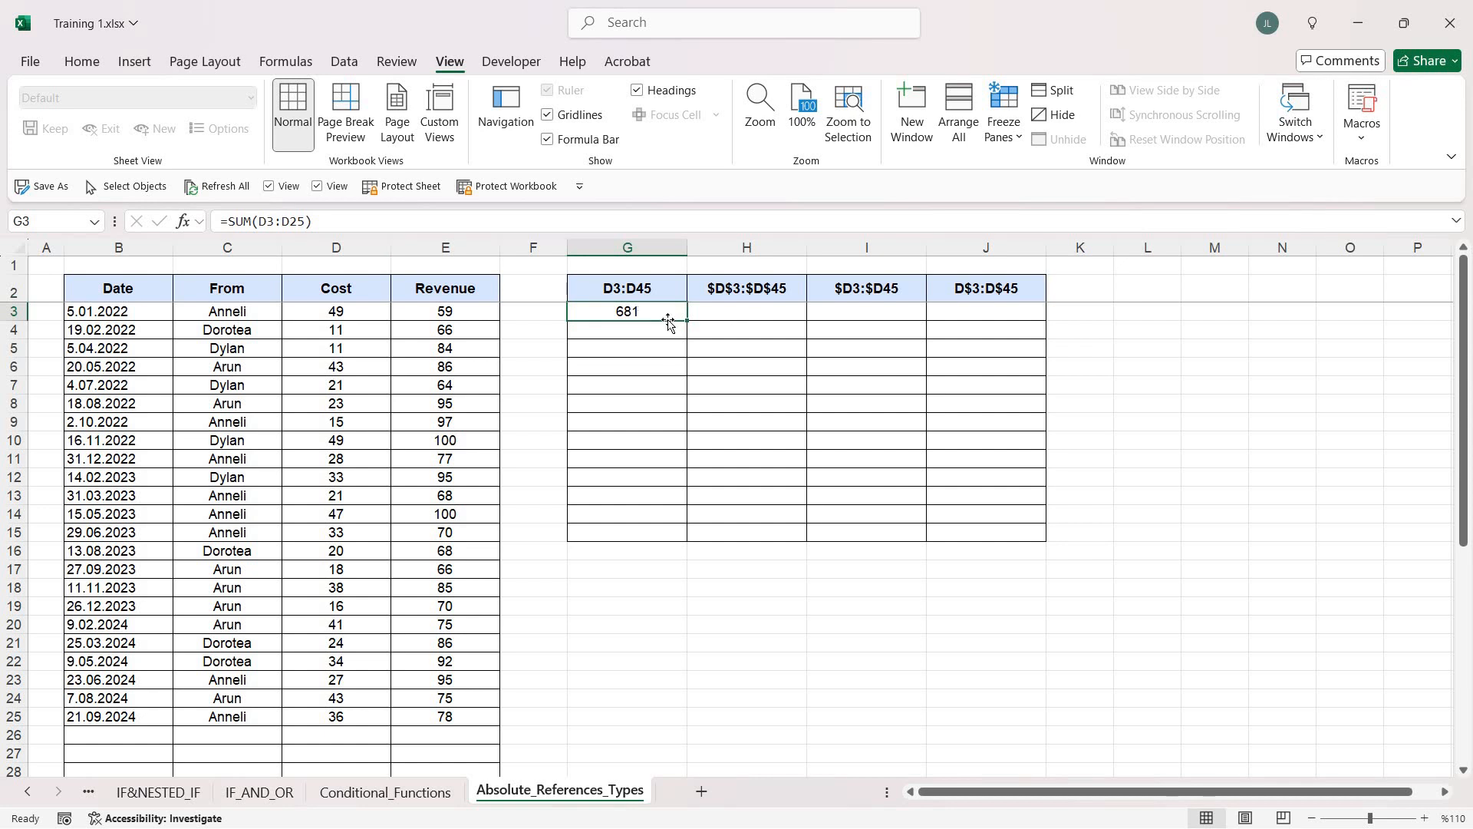
left_click_drag(682, 488, 680, 543)
left_click_drag(657, 331, 657, 530)
key("Delete")
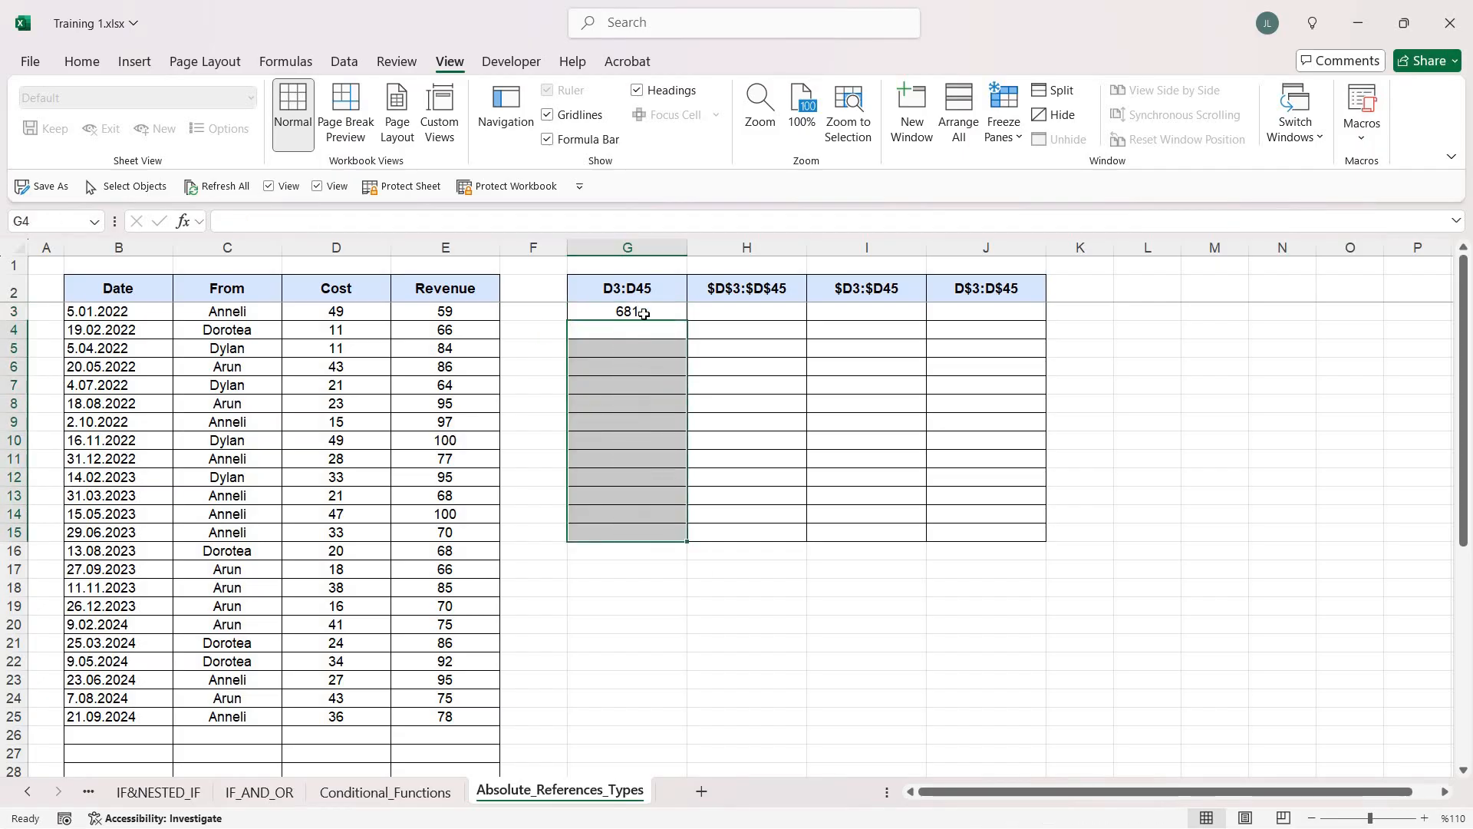
Copy the G3 formula and paste it as Formulas only over G3:G15 with Paste Special
left_click(643, 314)
key("ctrl+c")
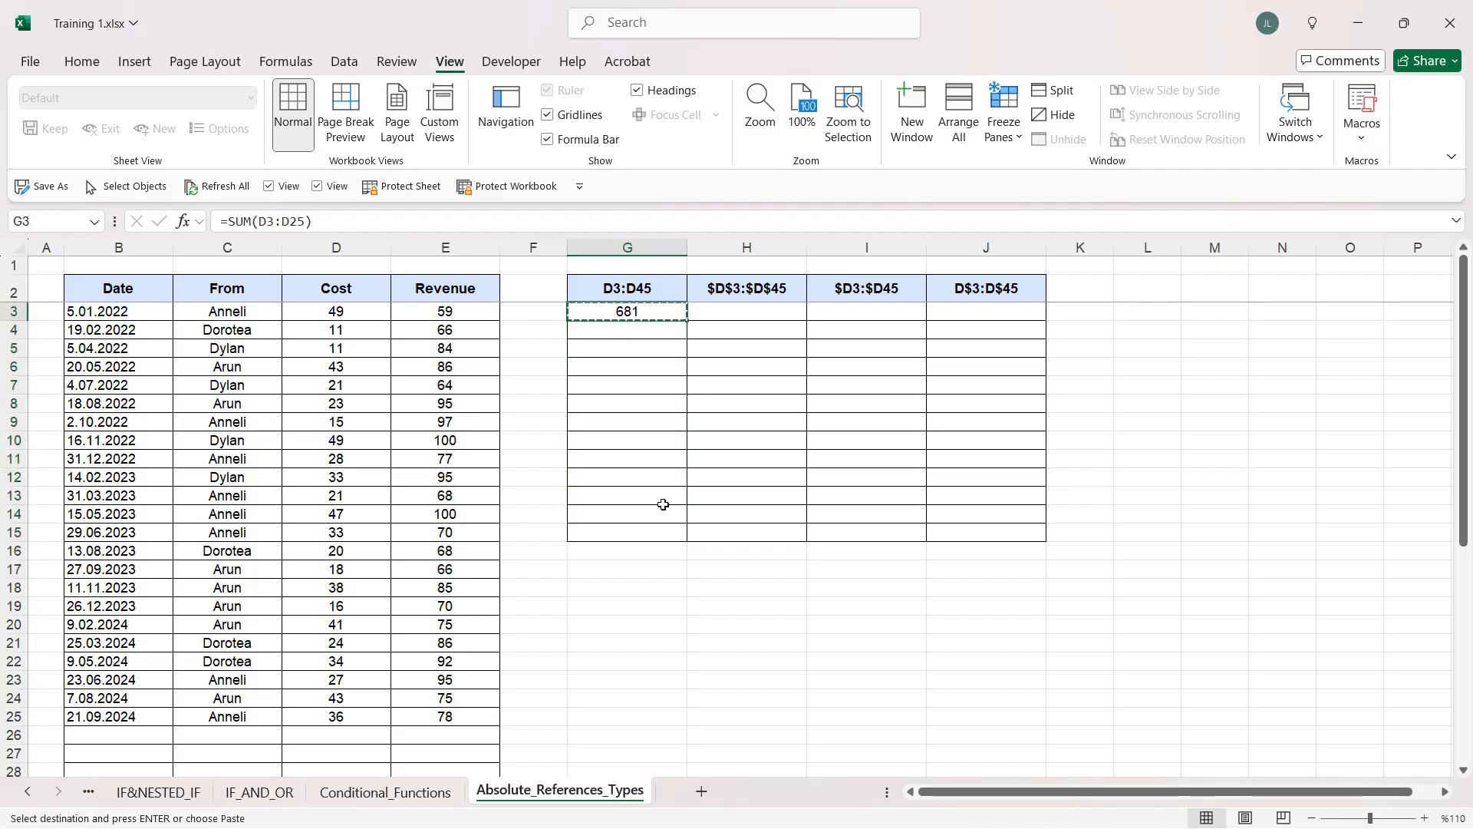
key("shift+Down")
key("shift+Down")
key("shift+Down")
key("shift+Down")
key("shift+Down")
key("shift+Down")
key("shift+Down")
key("shift+Down")
key("shift+Down")
key("shift+Down")
key("shift+Down")
key("shift+Down")
right_click(661, 458)
left_click(748, 352)
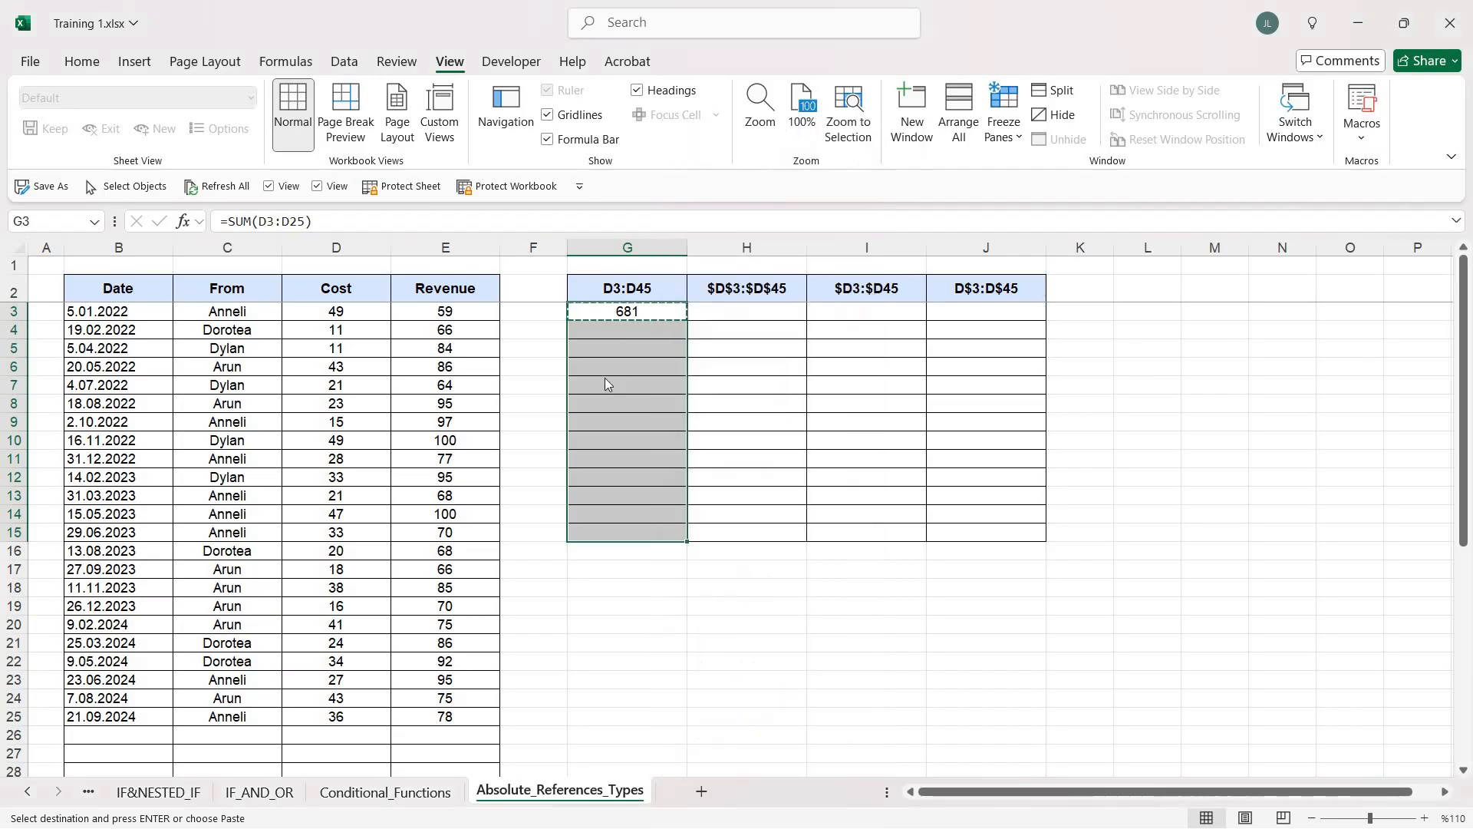
key("f")
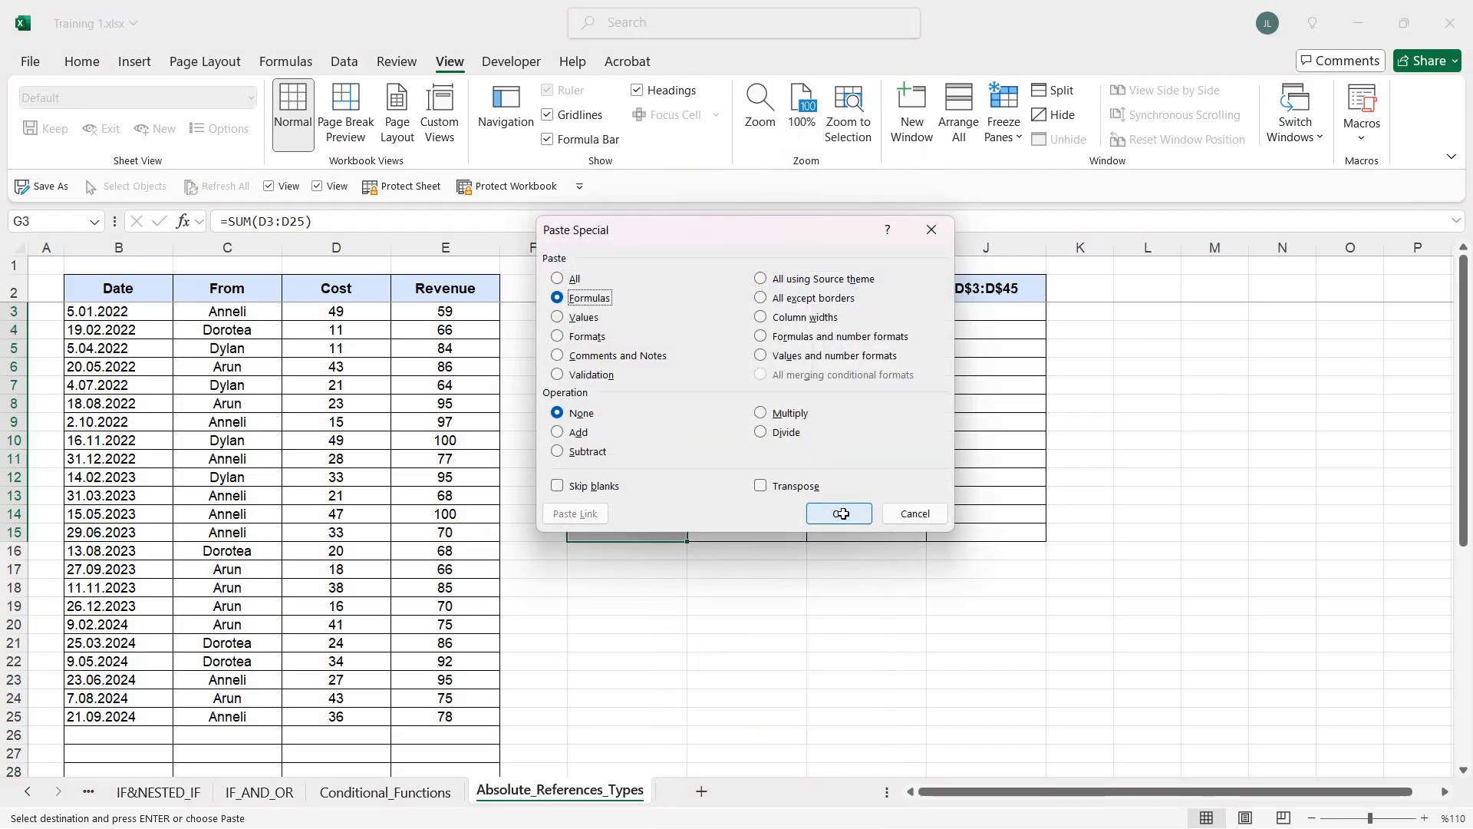
left_click(844, 514)
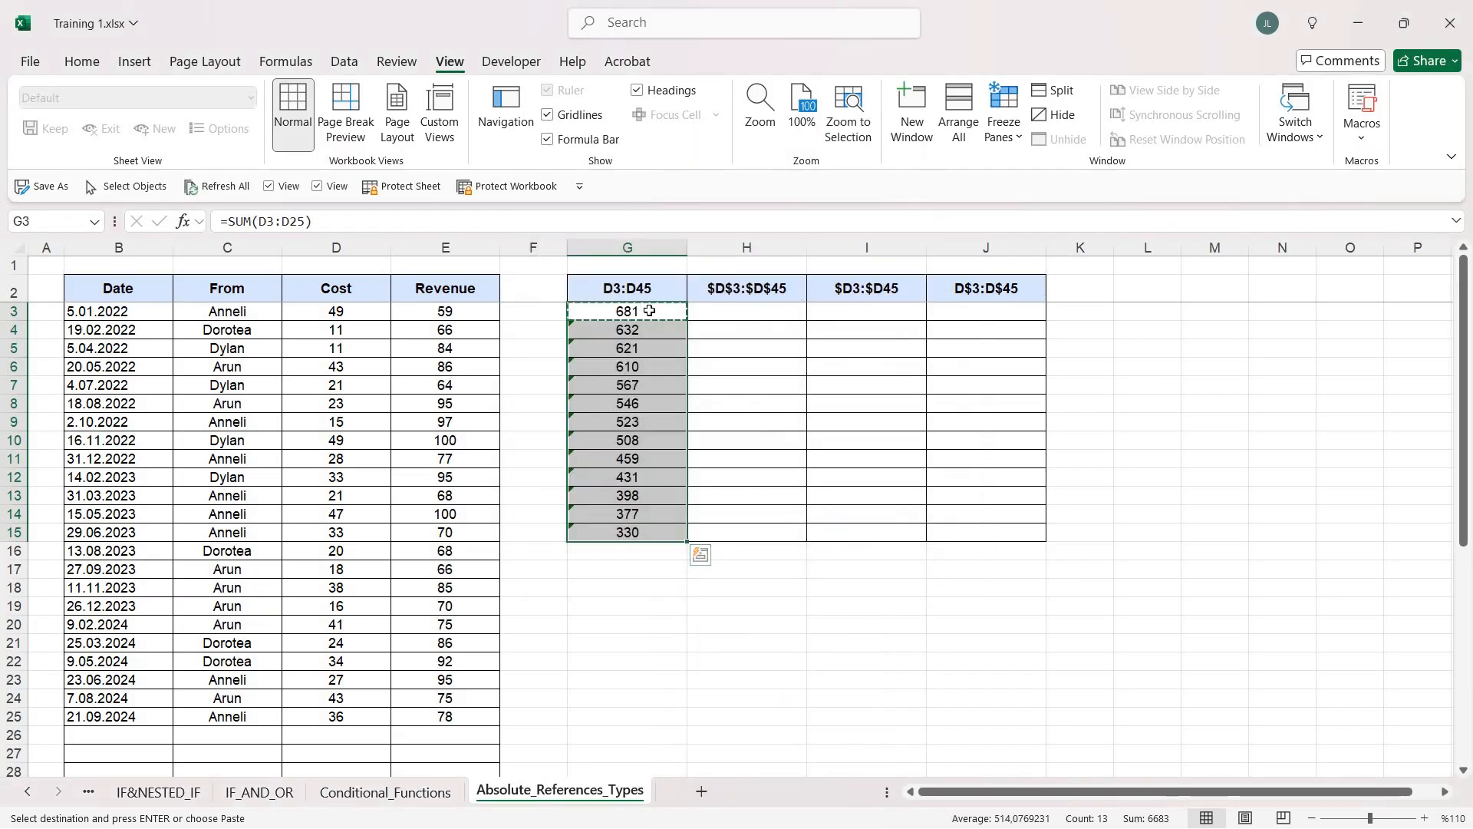
left_click_drag(658, 311, 649, 529)
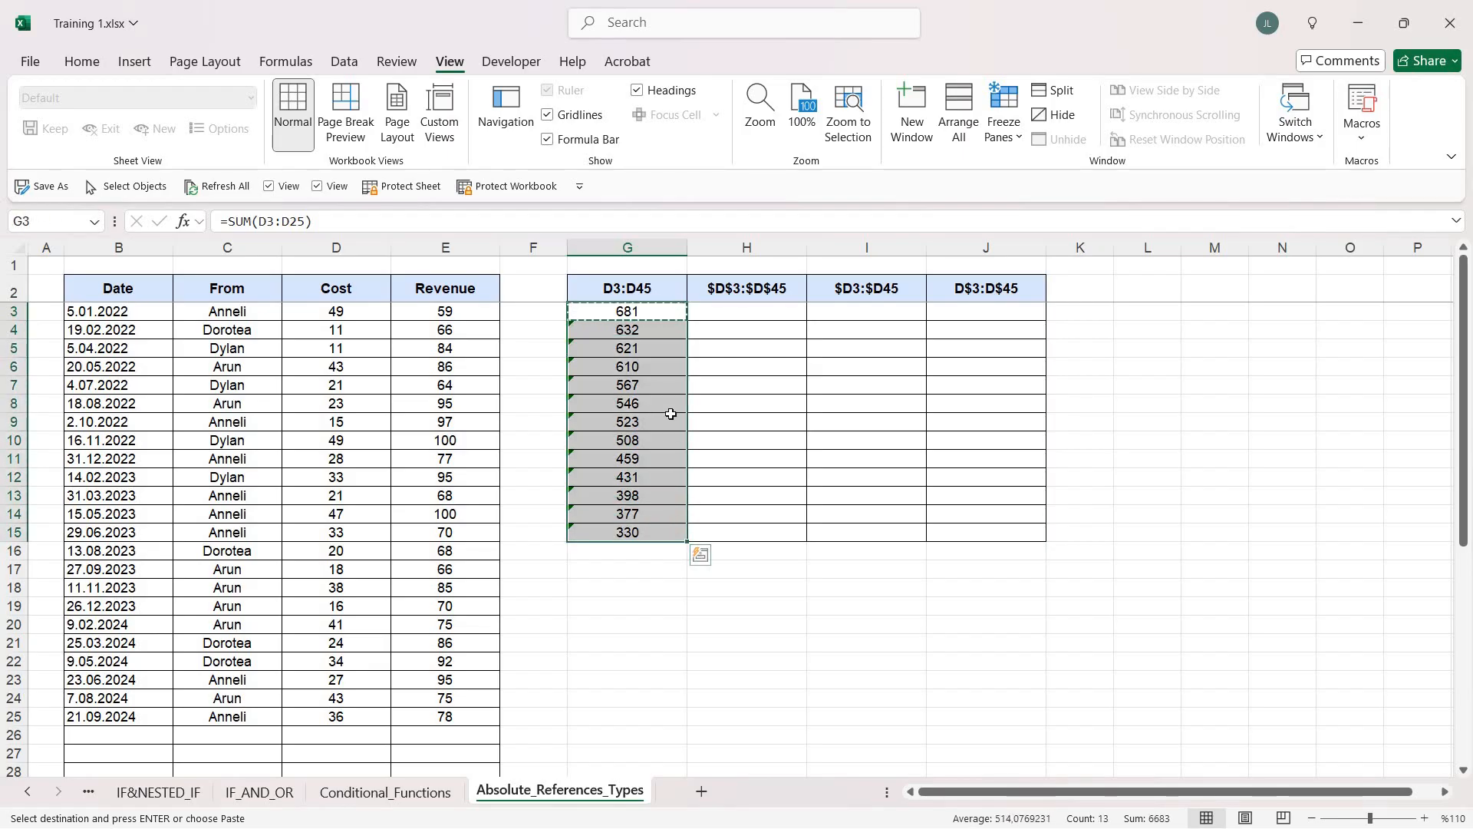
key("Escape")
Compare the ranges that the SUM formulas in G3, G4 and G5 refer to
left_click(654, 314)
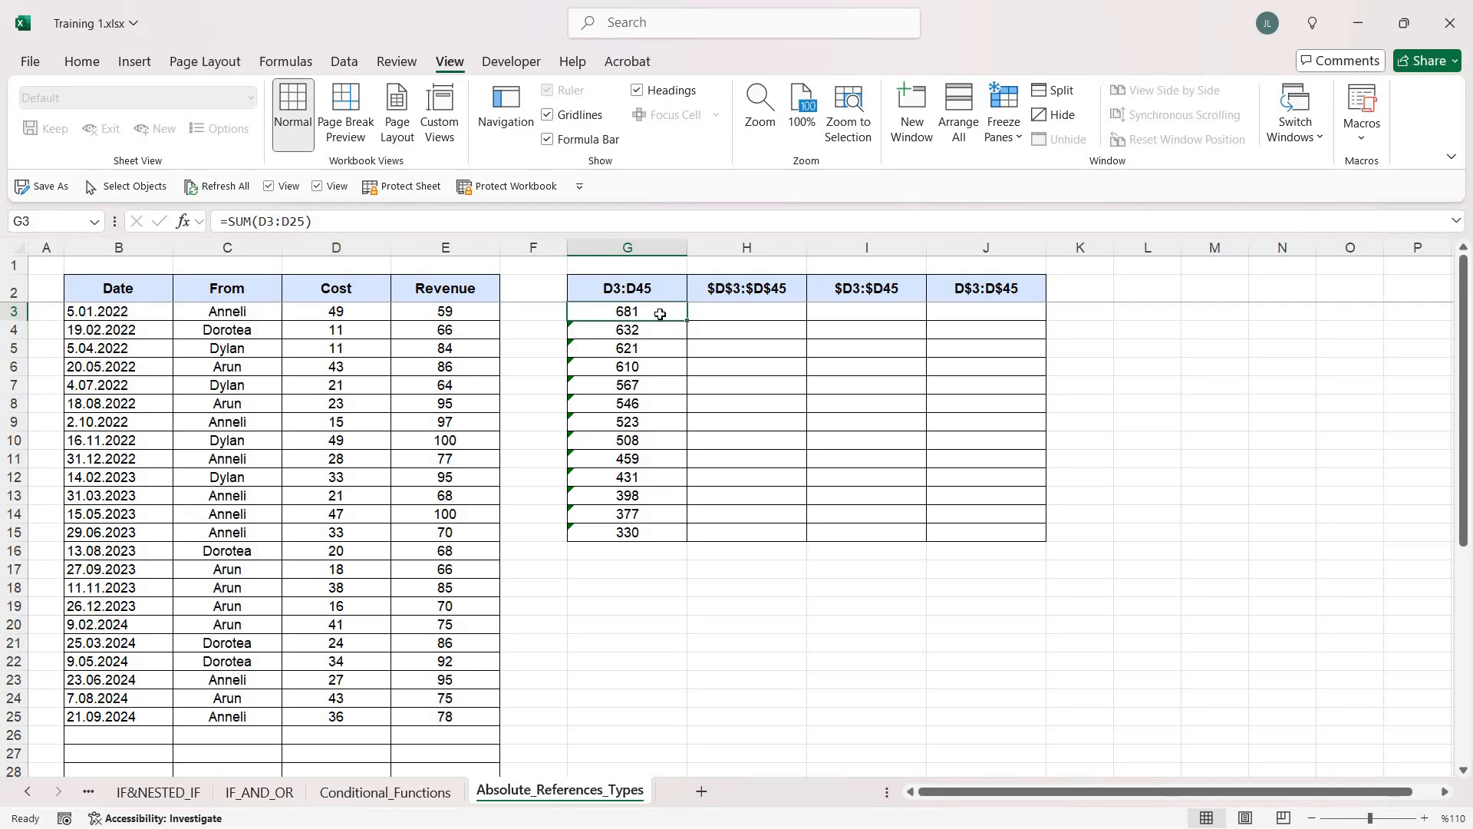
left_click_drag(658, 324, 658, 326)
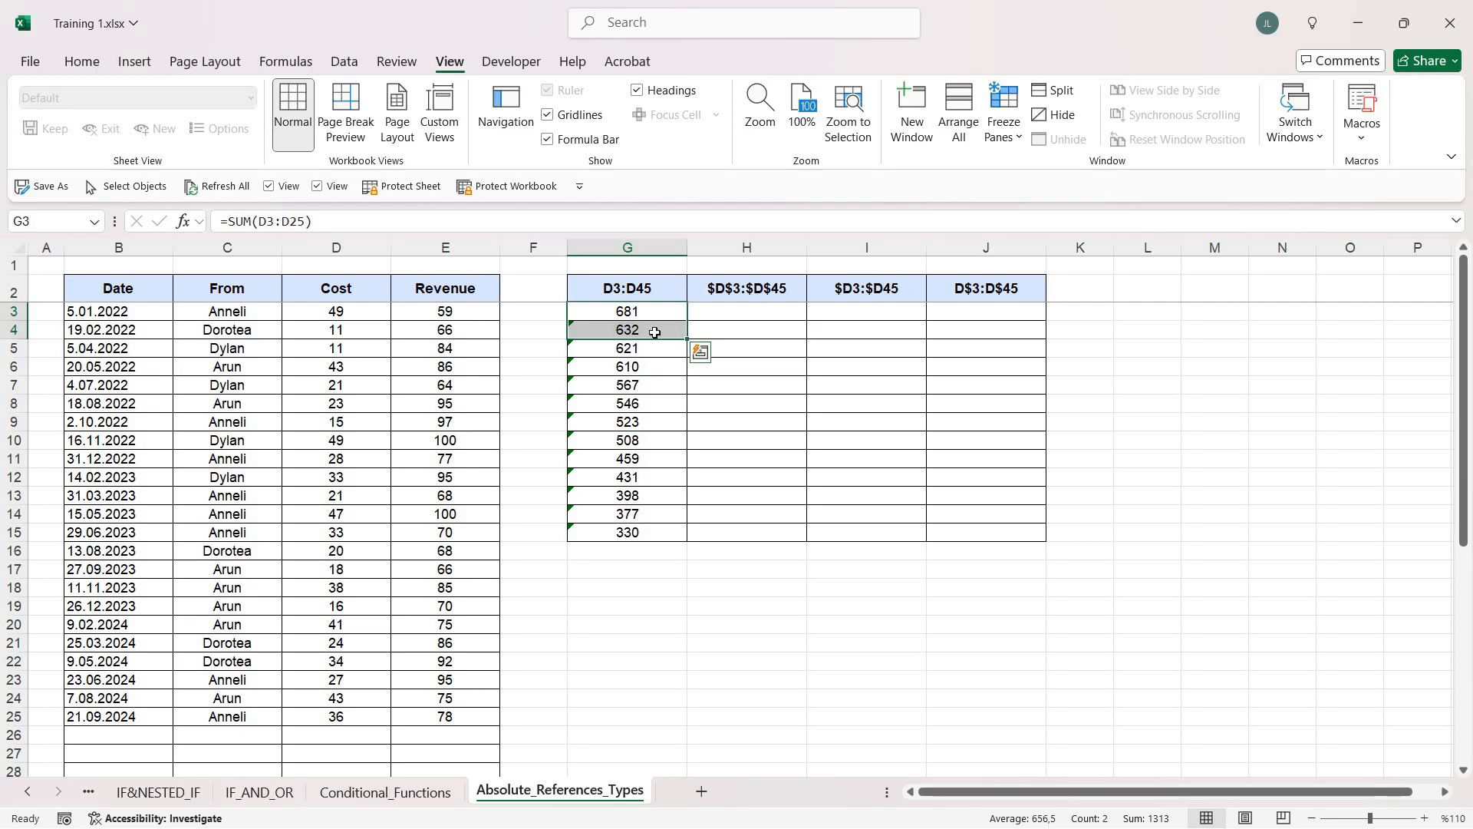
left_click(655, 332)
left_click(651, 311)
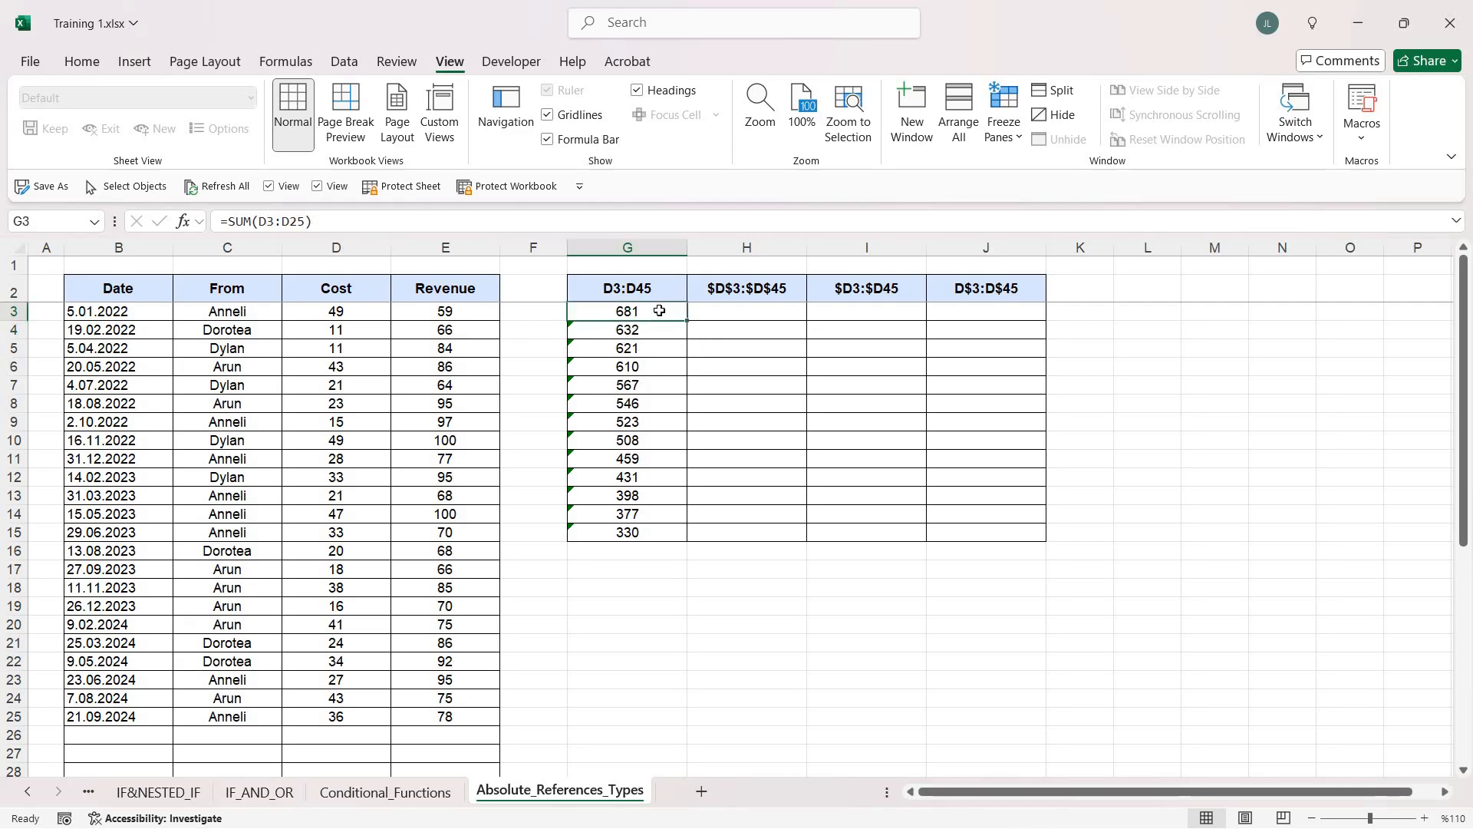
left_click(660, 333)
left_click(660, 348)
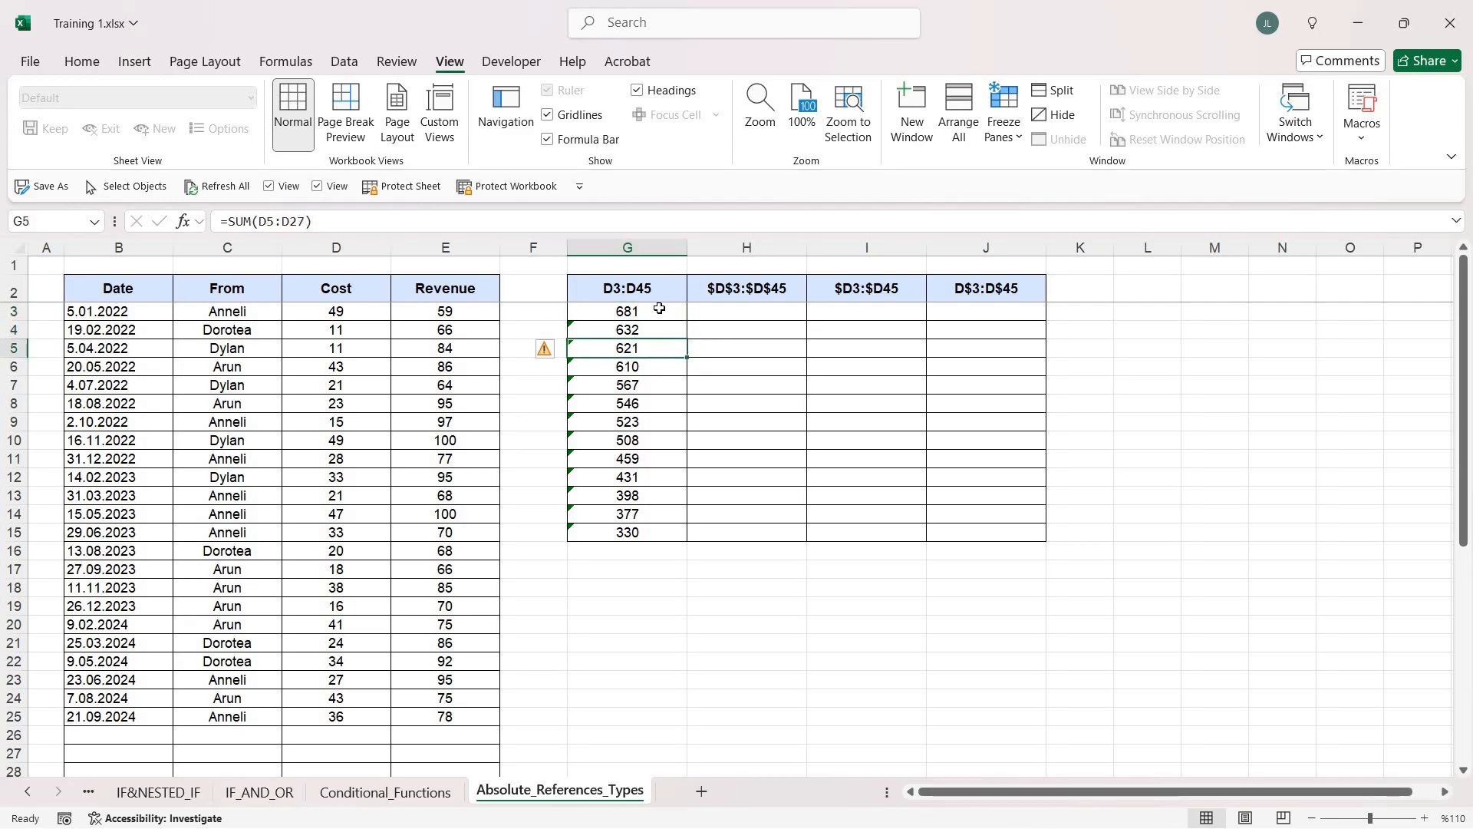
left_click(660, 309)
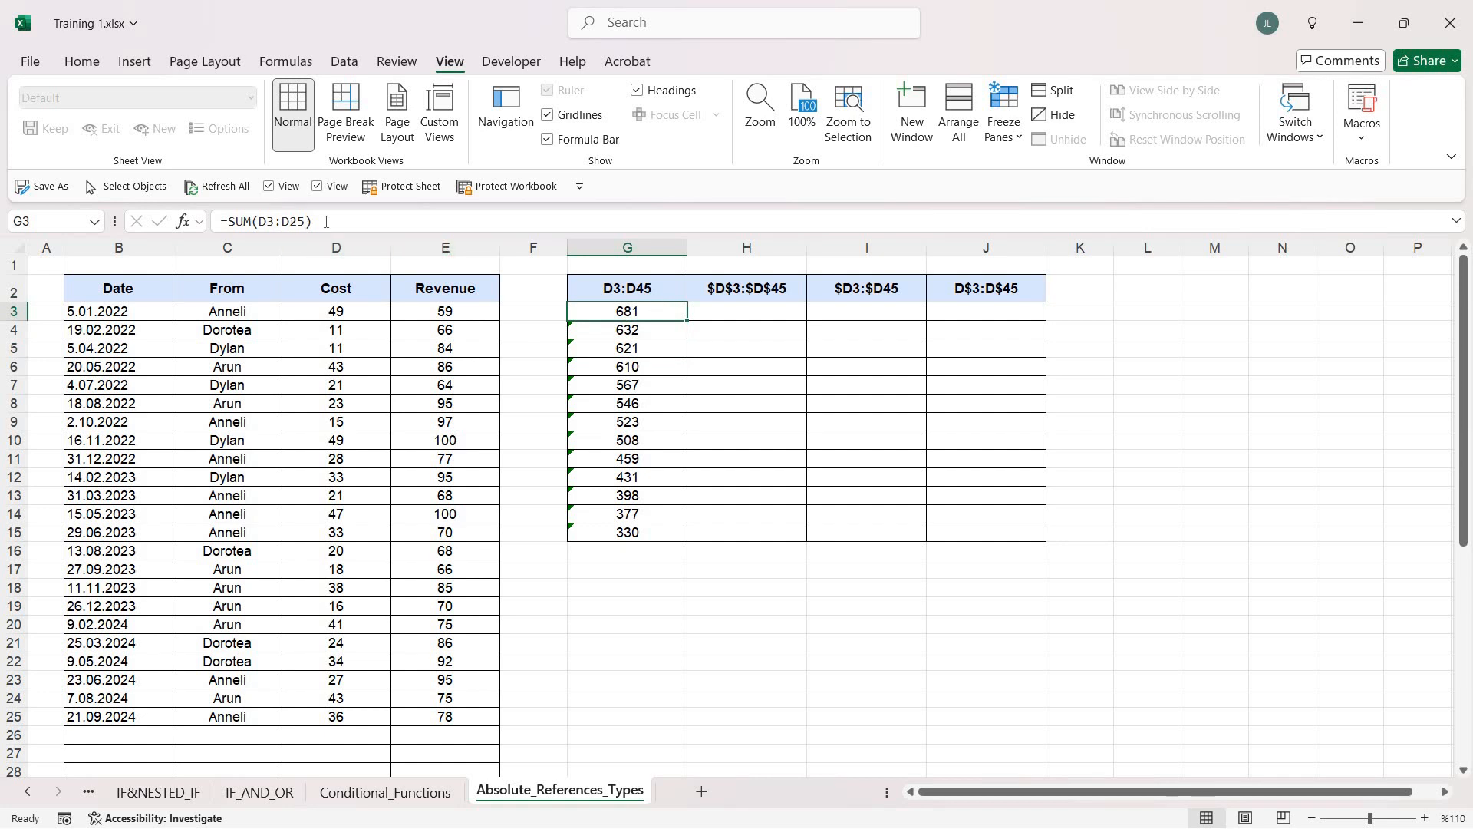
left_click(664, 330)
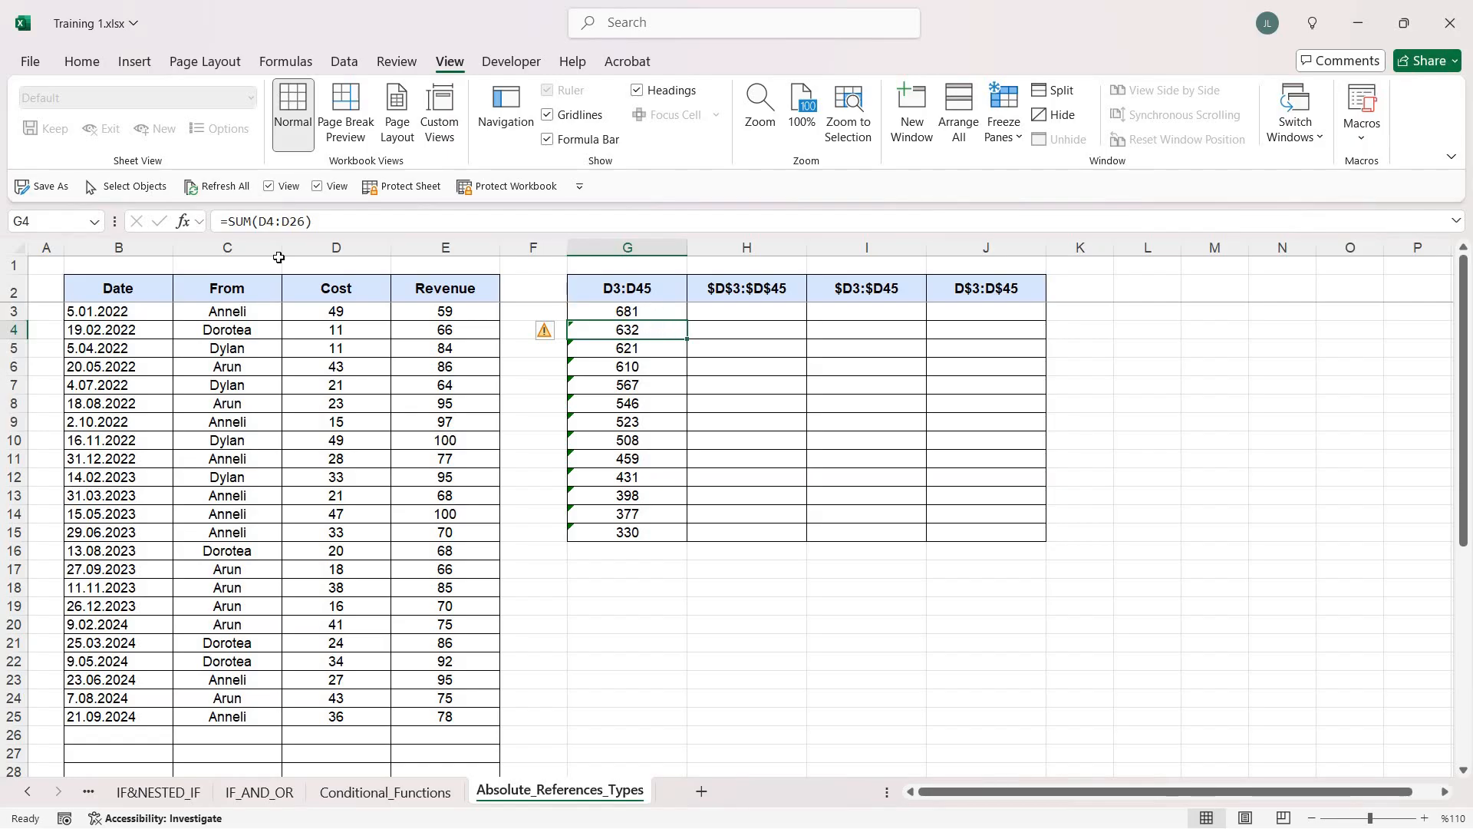
key("Down")
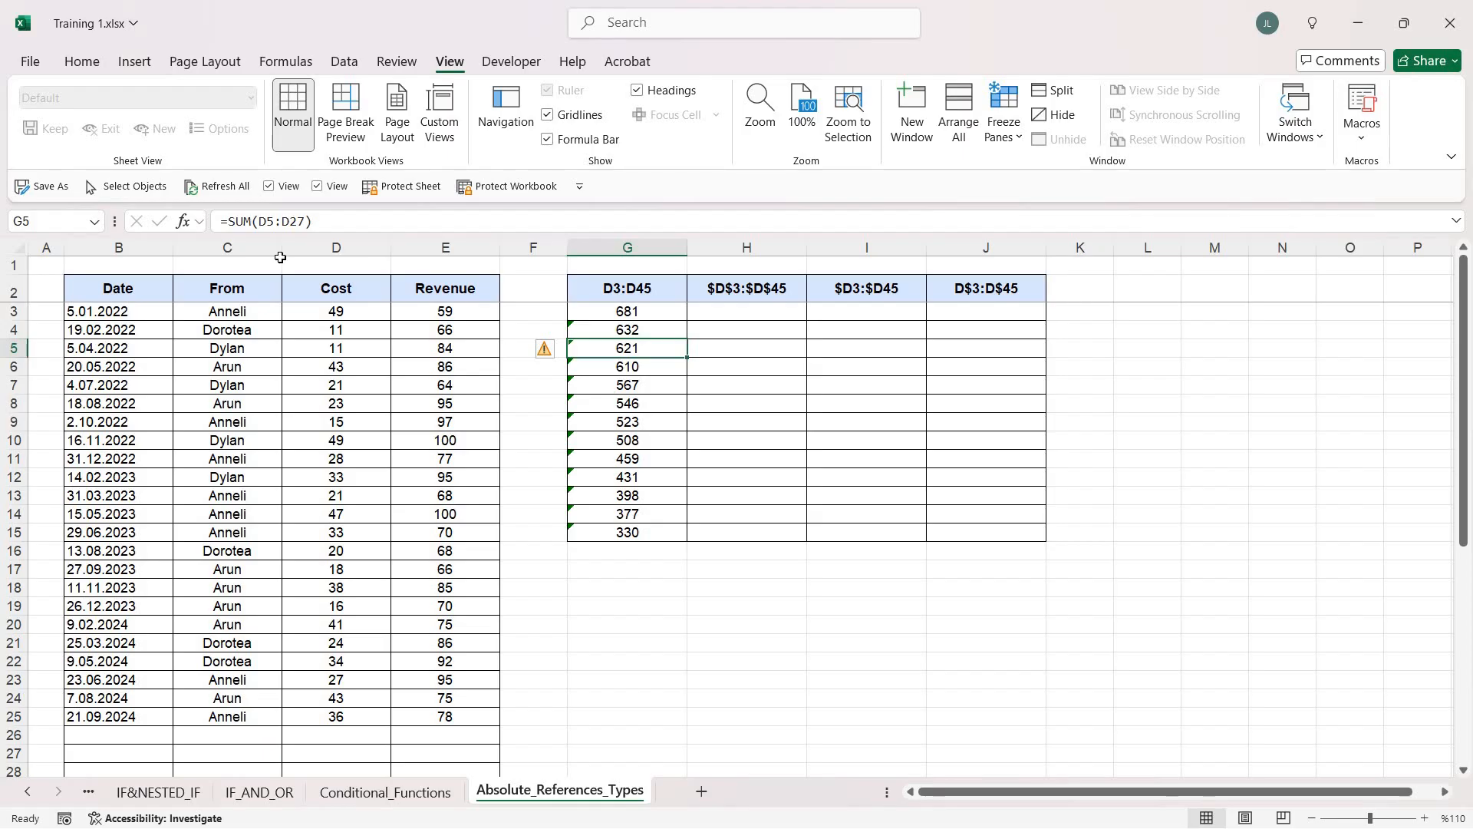
Inspect which cost cells the SUM formula in G15 refers to, leaving the formula as it is
left_click(643, 537)
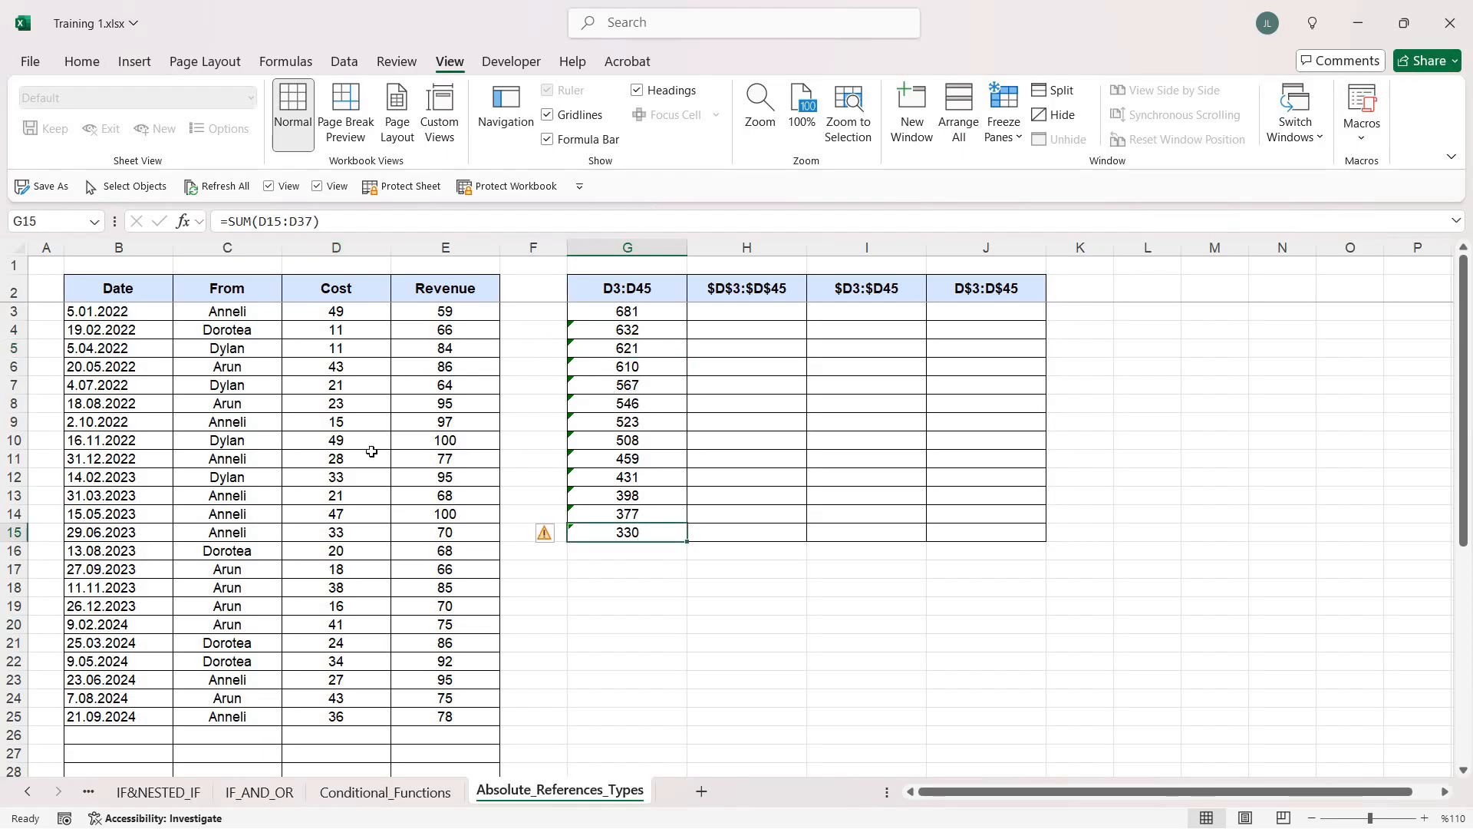
key("F2")
scroll(372, 452, "down", 2)
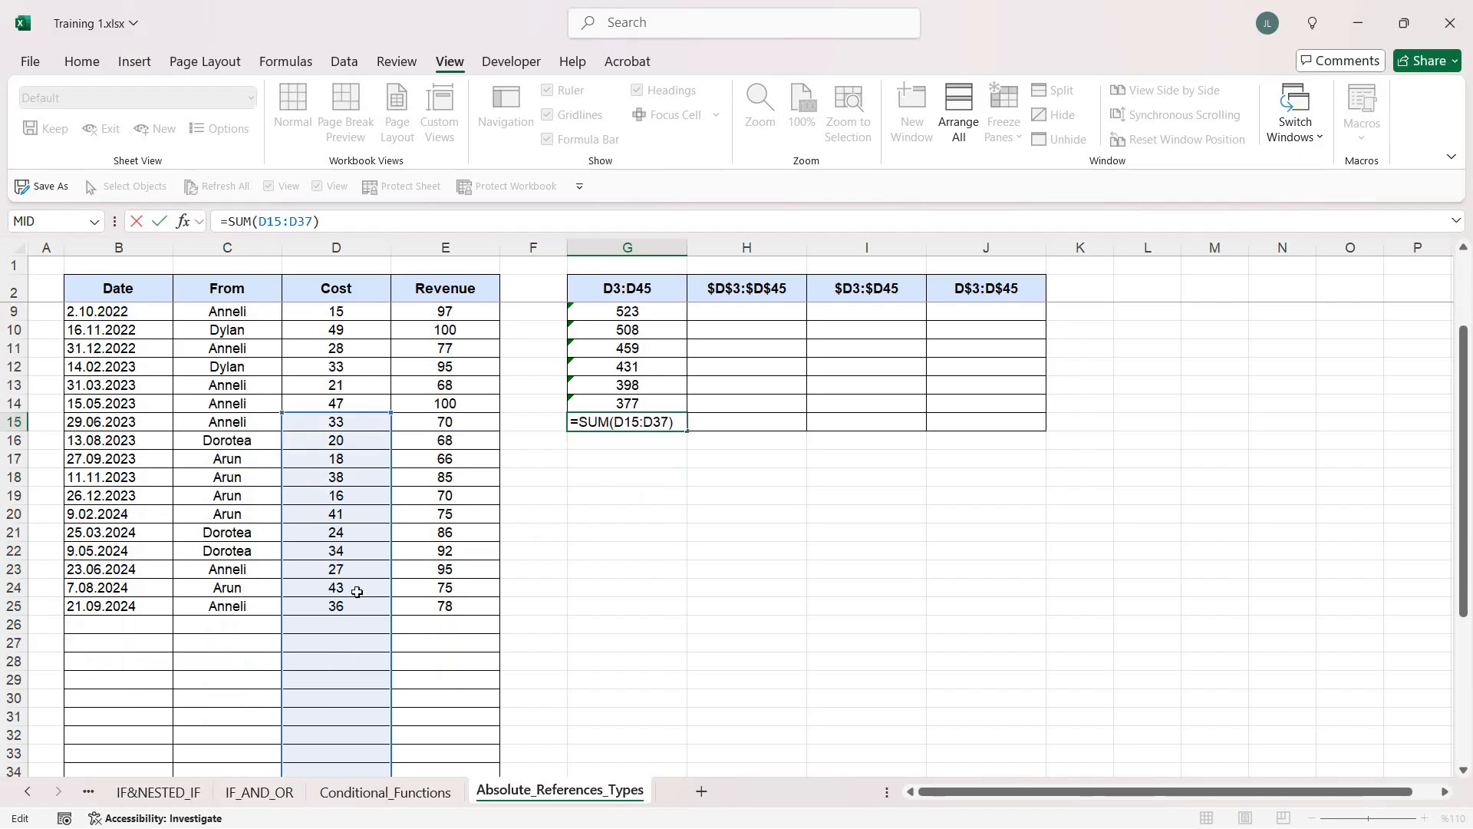
scroll(375, 537, "up", 2)
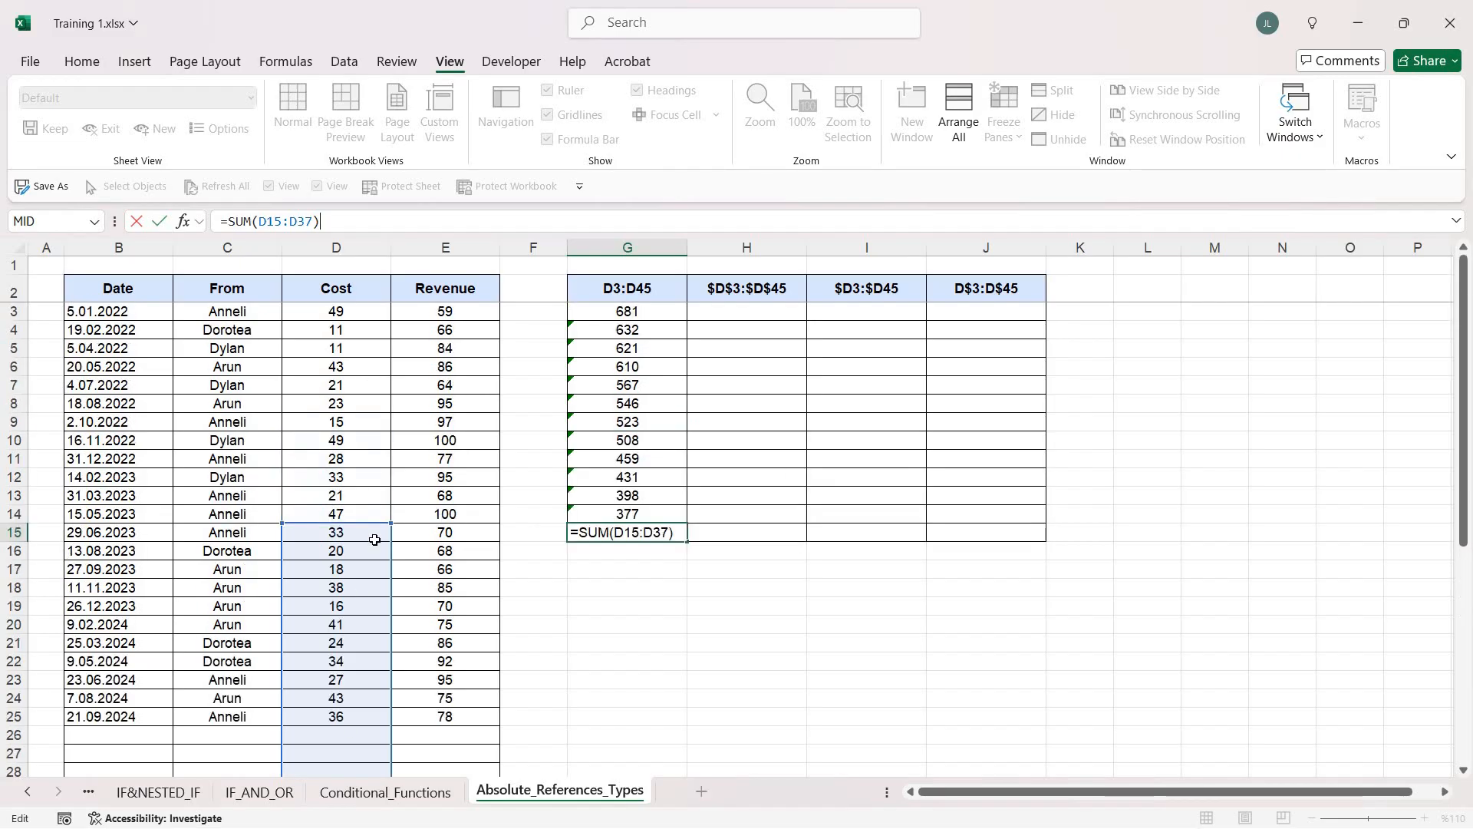
key("ctrl+Return")
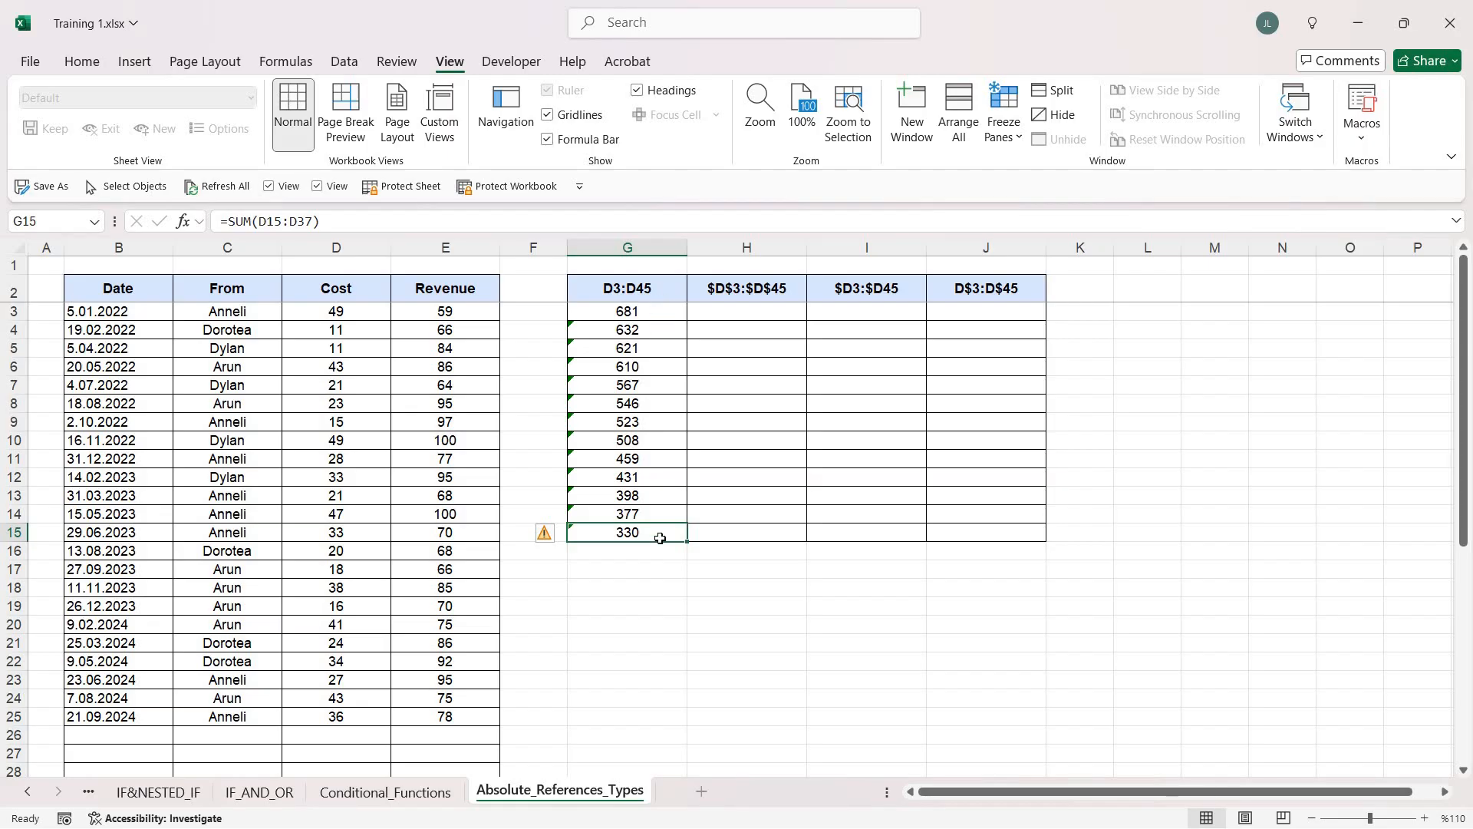
Fill the formulas in G3:G15 across into column H and examine the references in H3 and H4
left_click_drag(652, 312, 666, 536)
left_click_drag(801, 543, 800, 544)
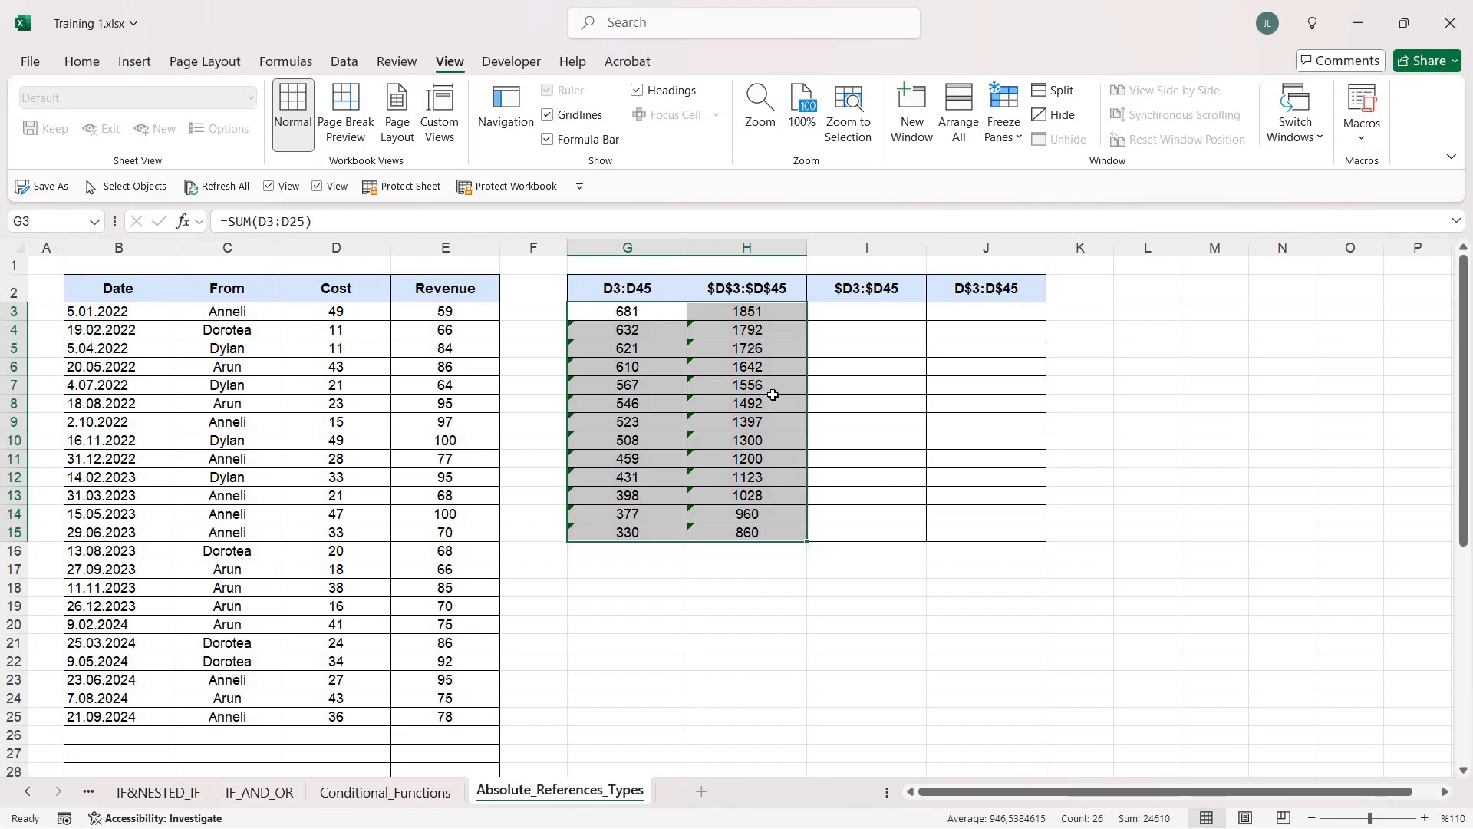
left_click(754, 310)
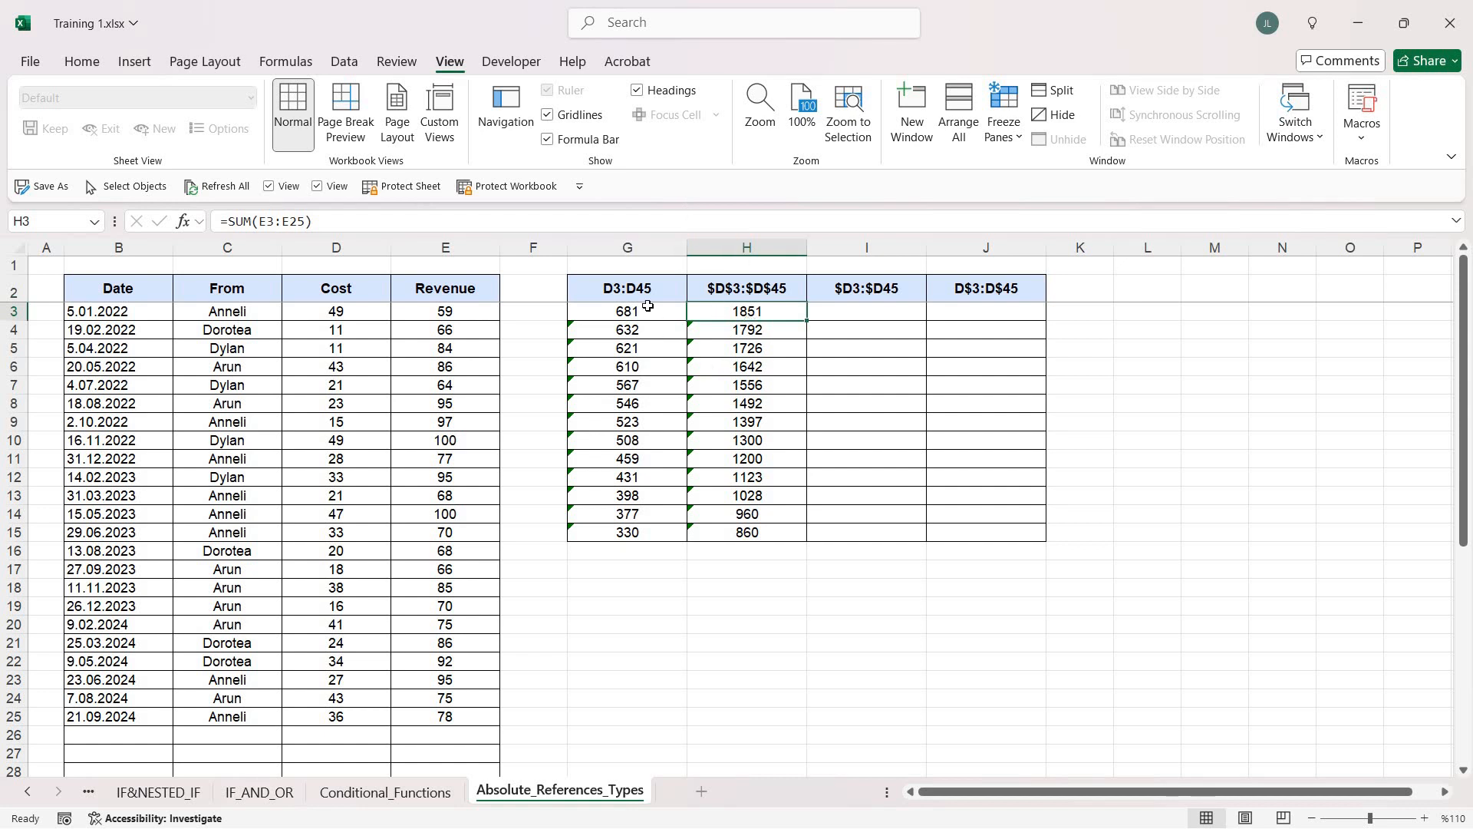
left_click_drag(627, 311, 642, 535)
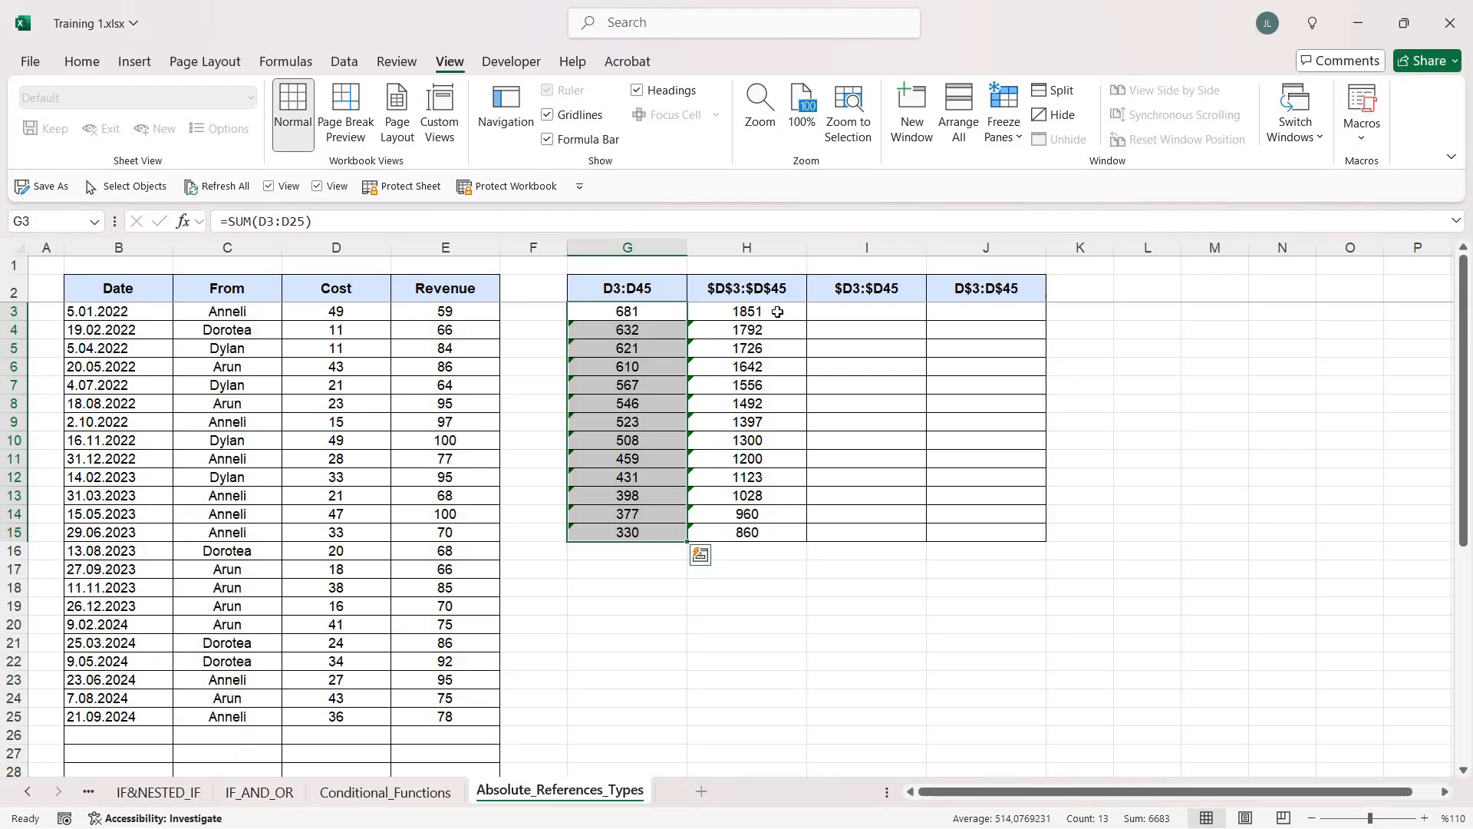
key("Right")
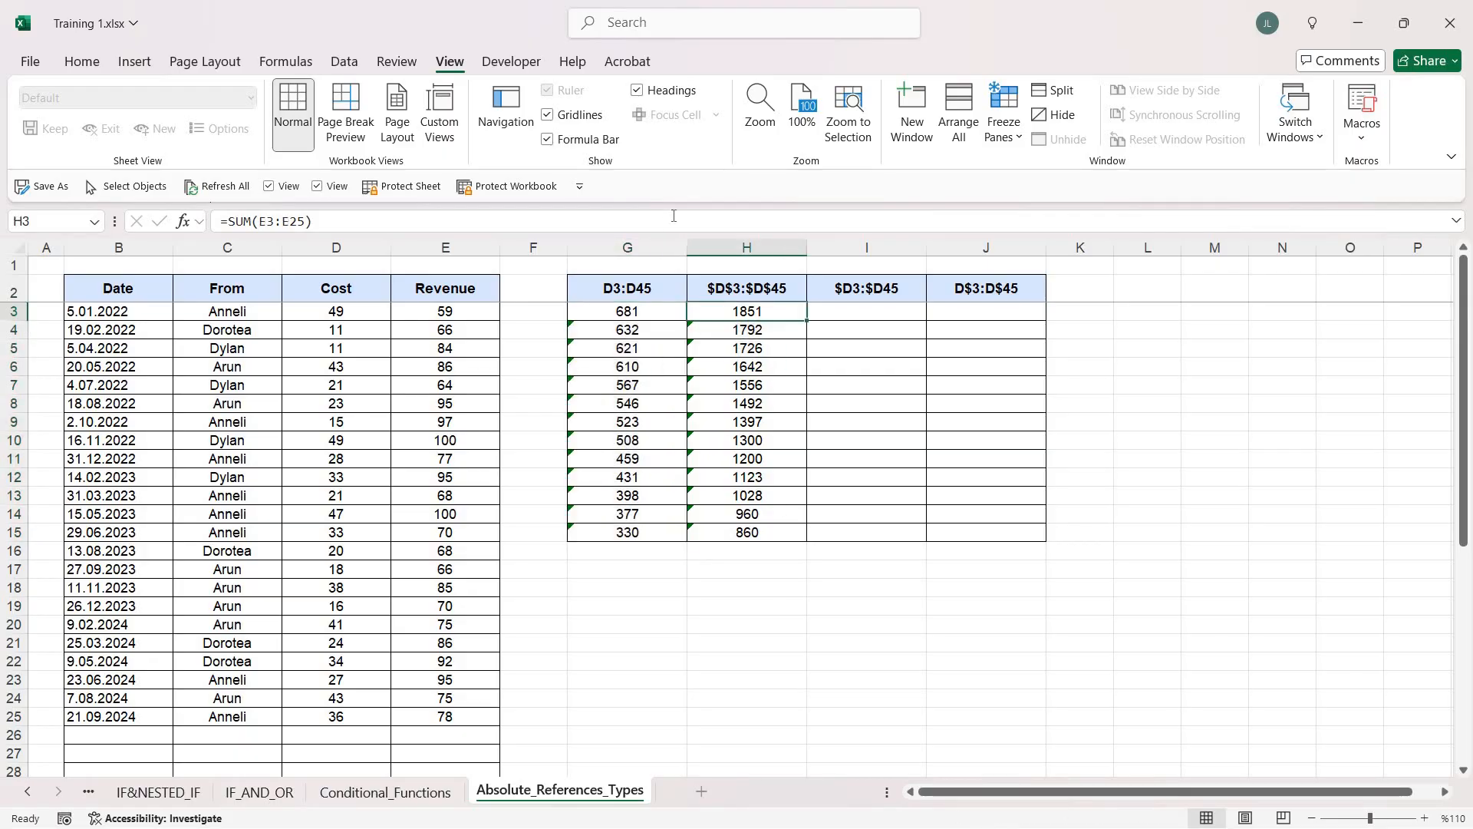
key("F2")
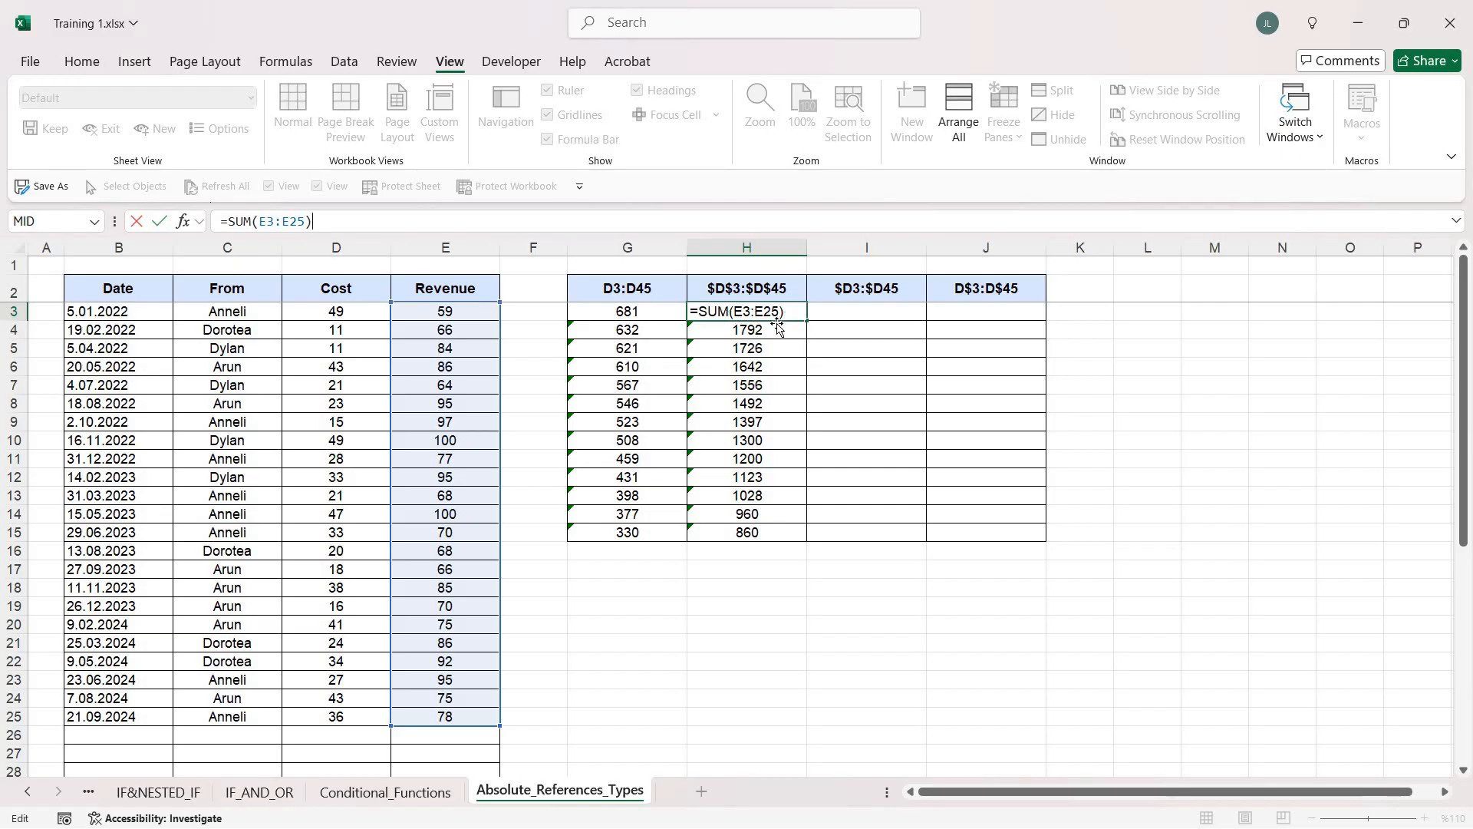
key("Return")
key("F2")
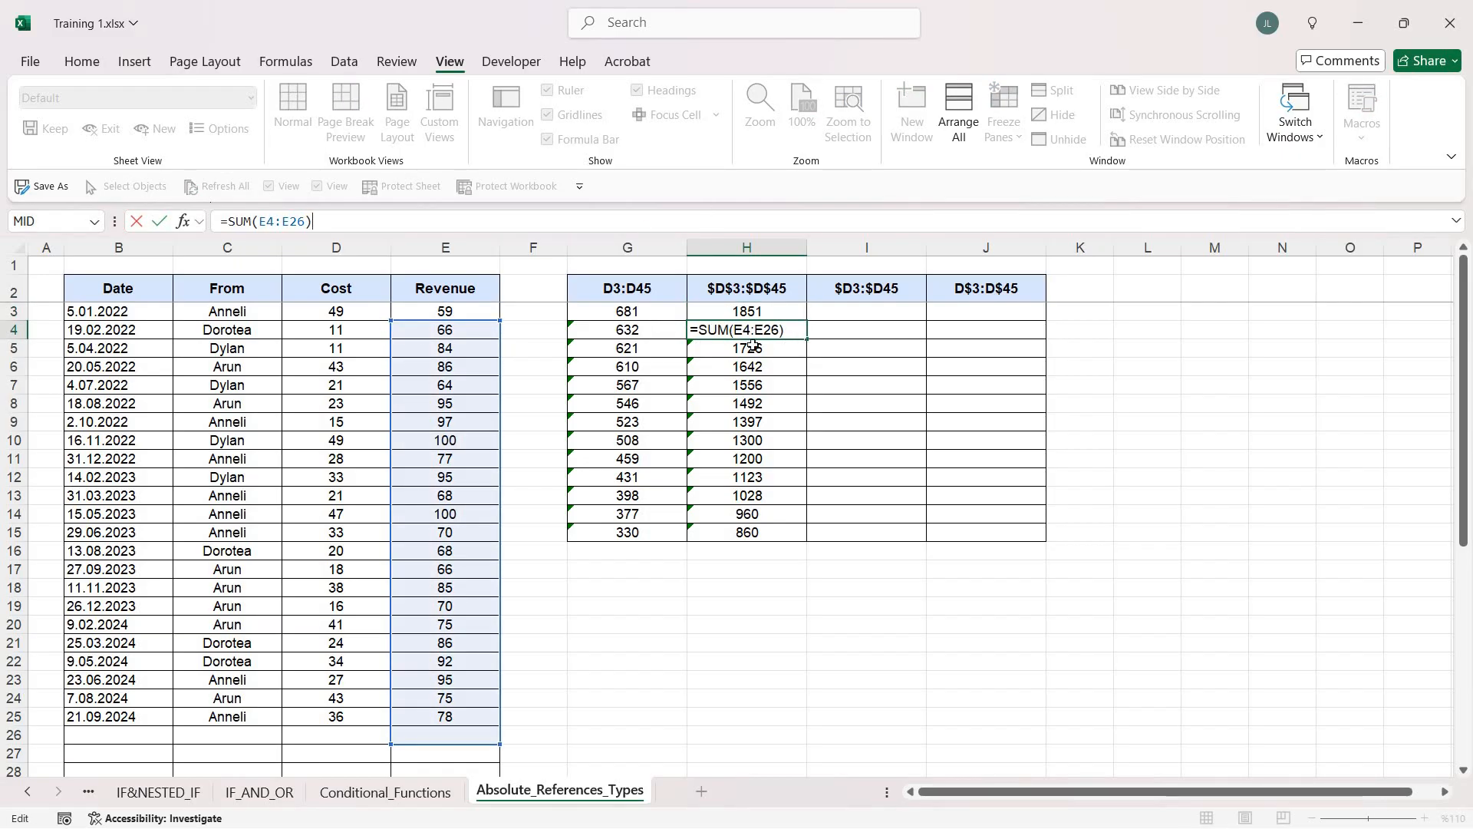
key("Escape")
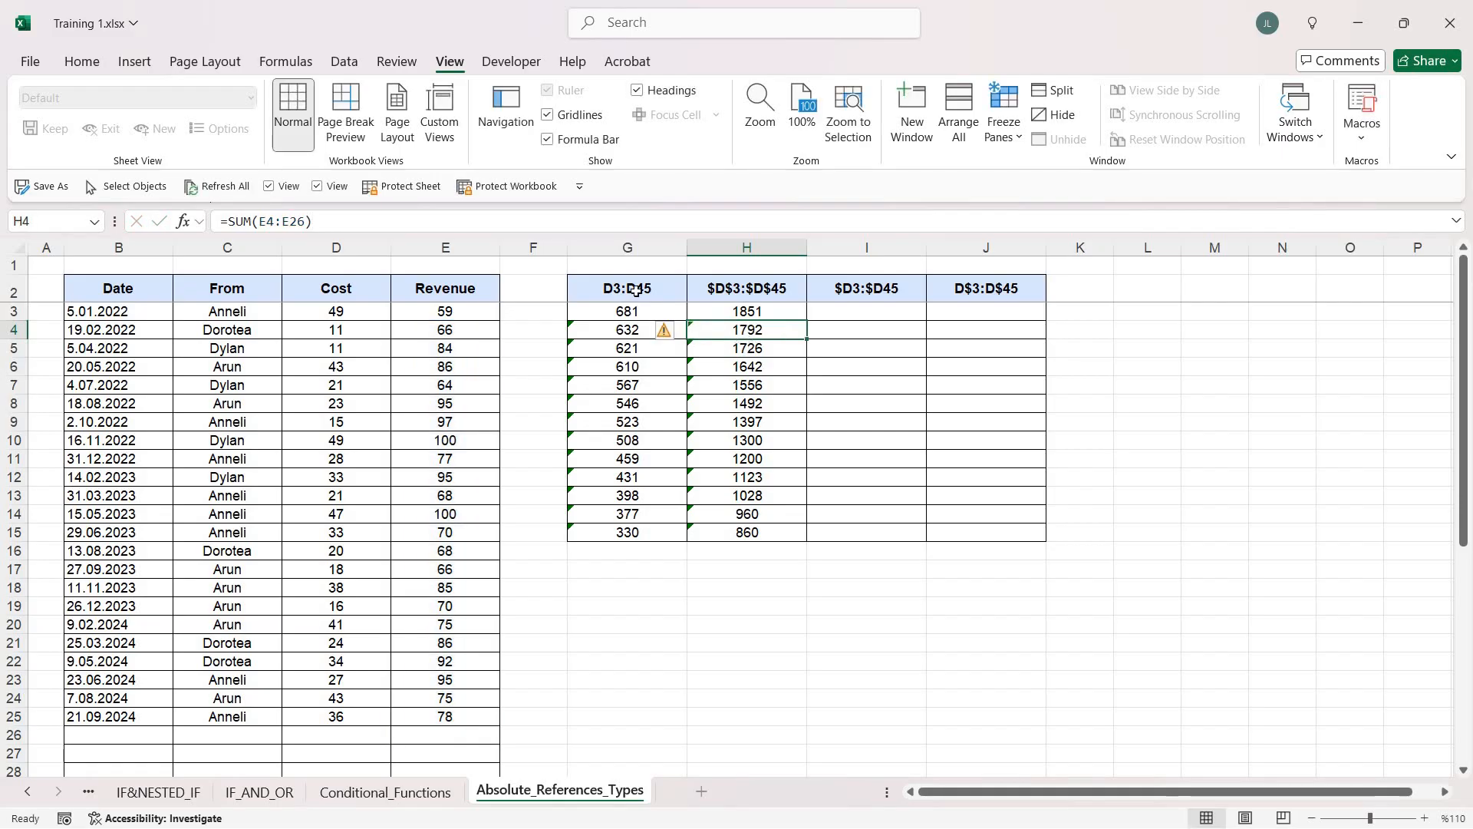
Clear the copied formulas from H3:H15
left_click_drag(636, 288, 638, 530)
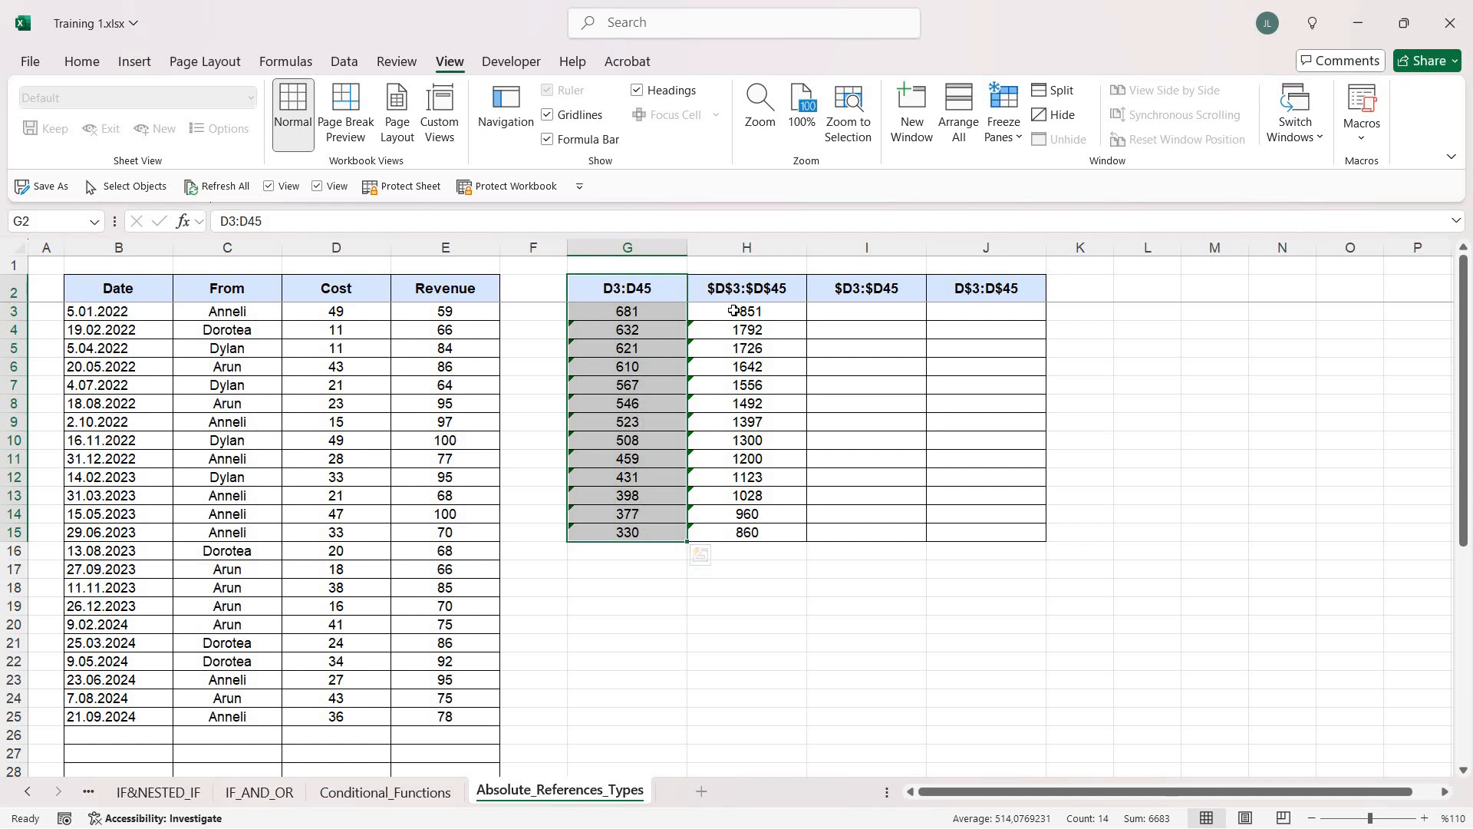
left_click_drag(741, 311, 763, 525)
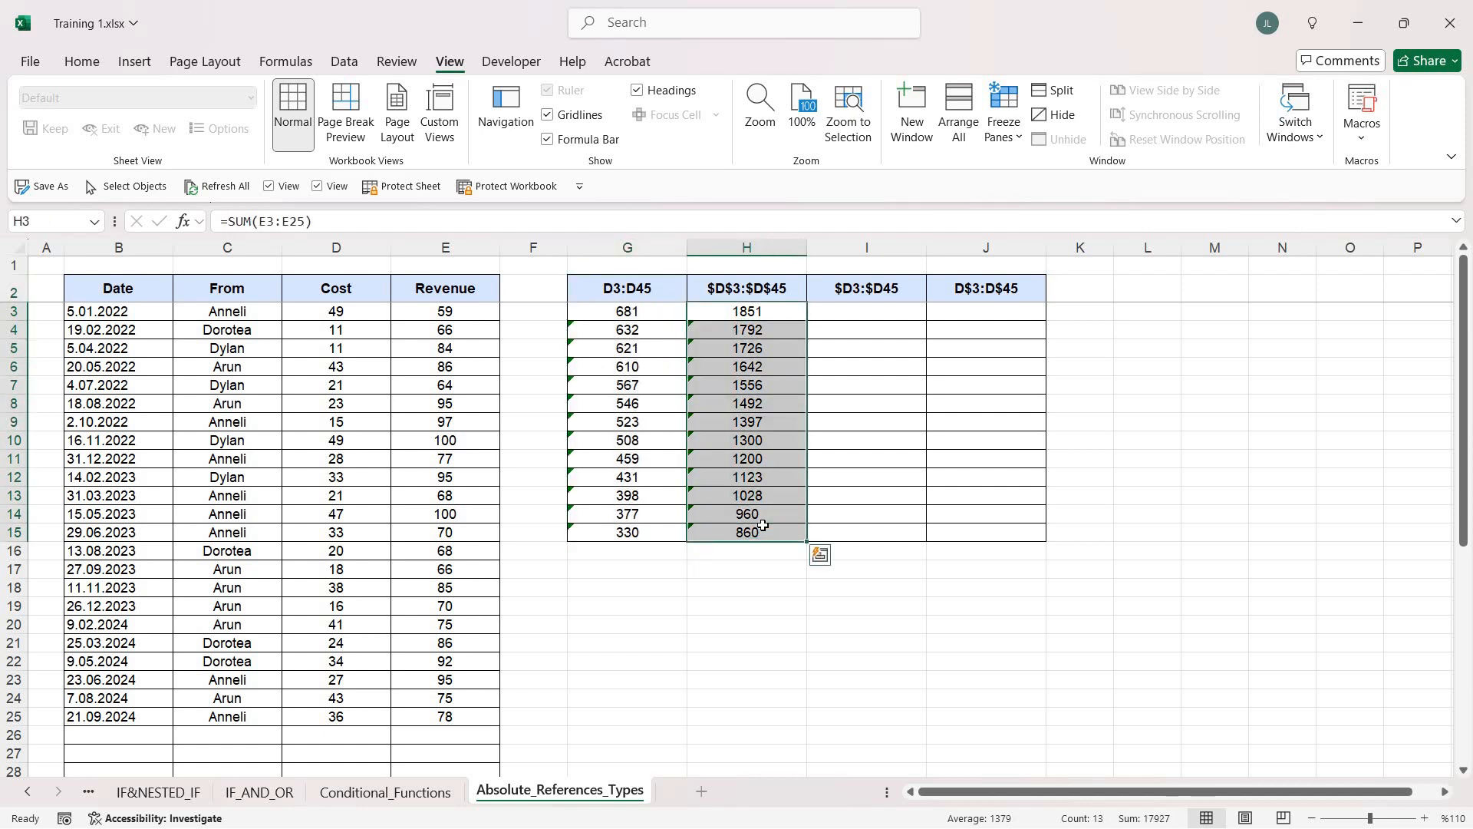
key("Delete")
Enter a SUM formula in H3 over the Cost values with fully absolute references, $D$3:$D$25
left_click(754, 314)
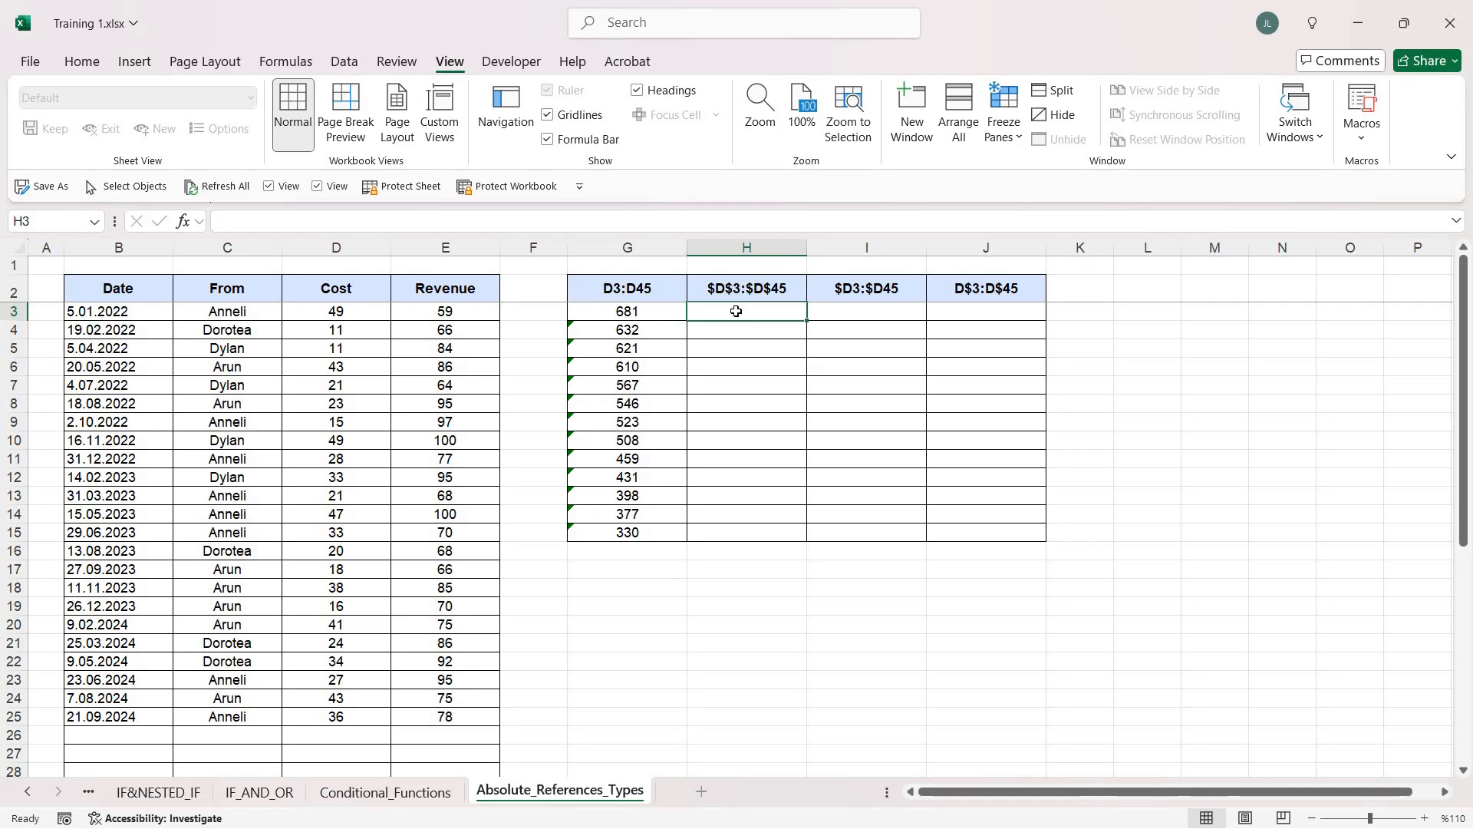
type("=sum")
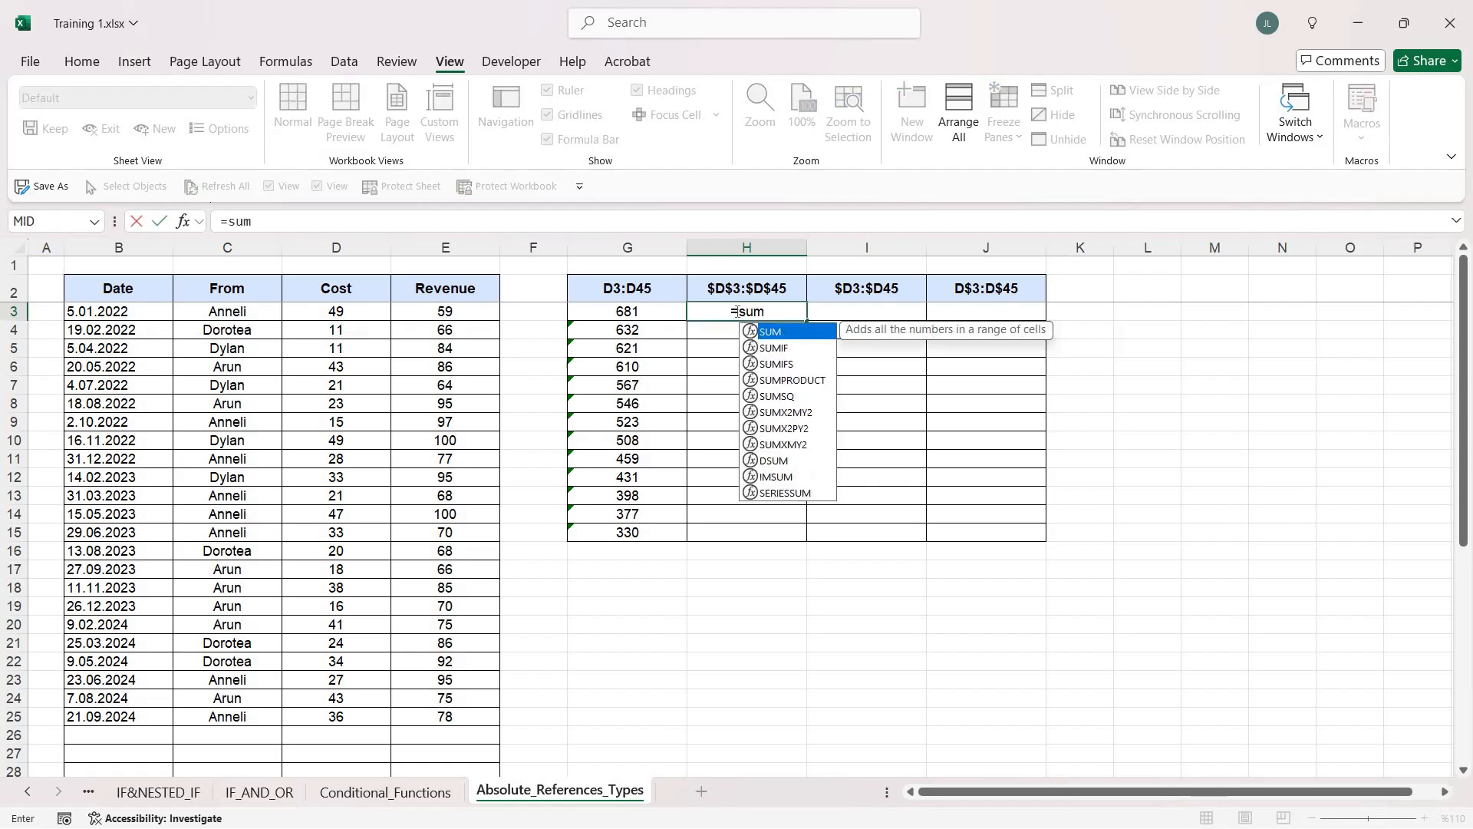
key("Tab")
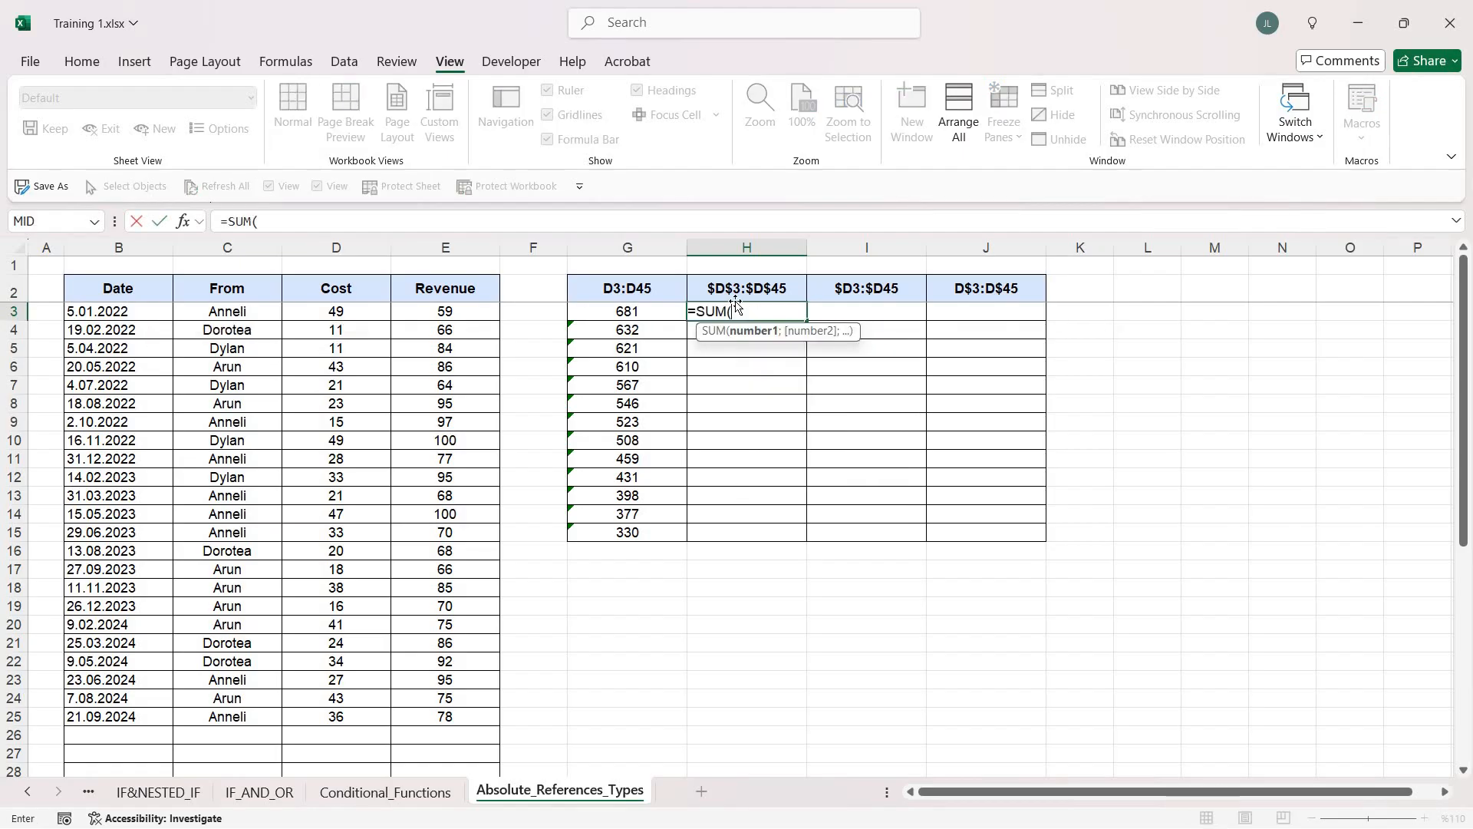
left_click(324, 314)
key("ctrl+shift+Down")
key("F4")
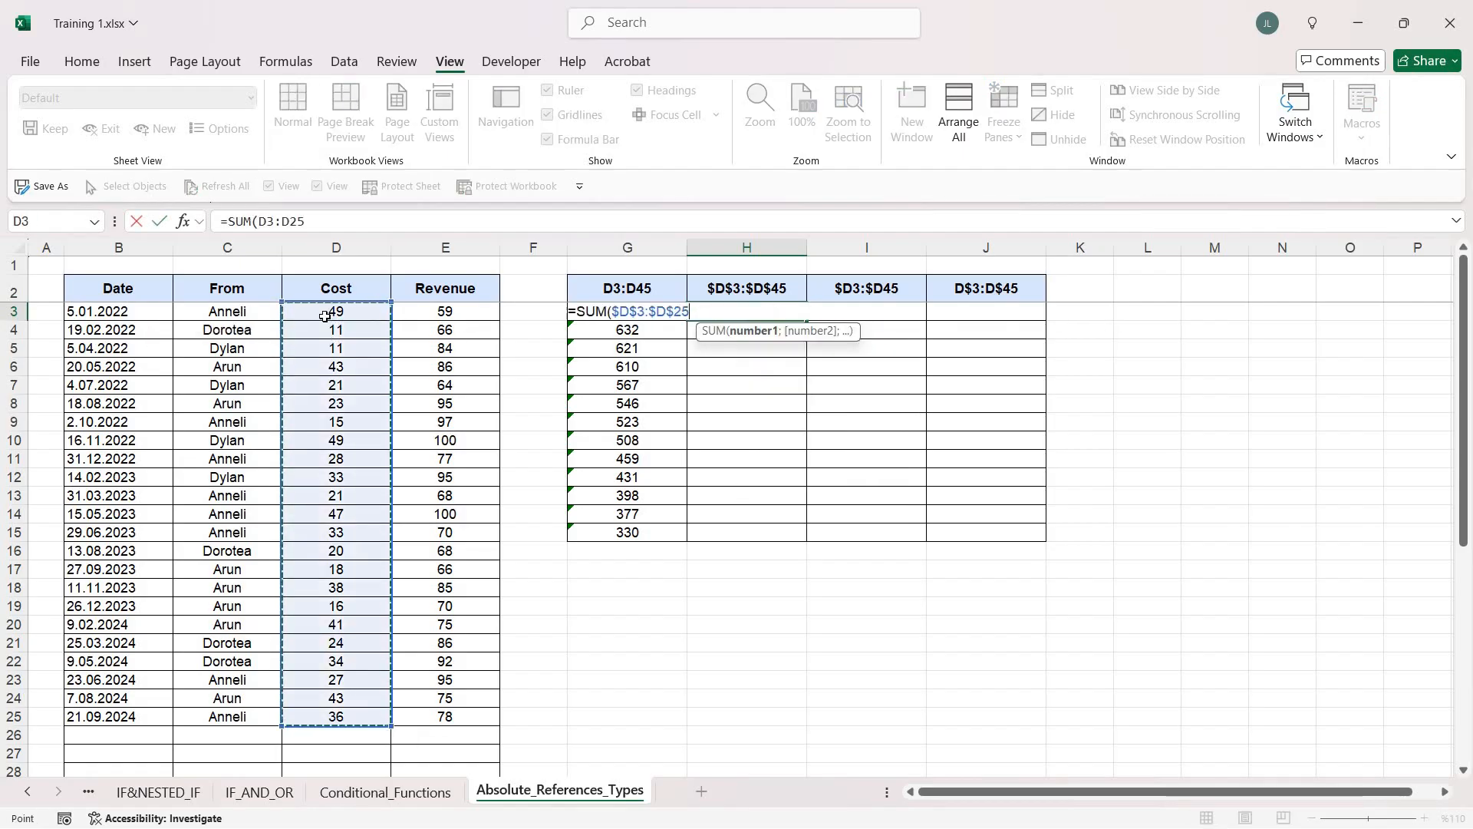
type(")")
key("Return")
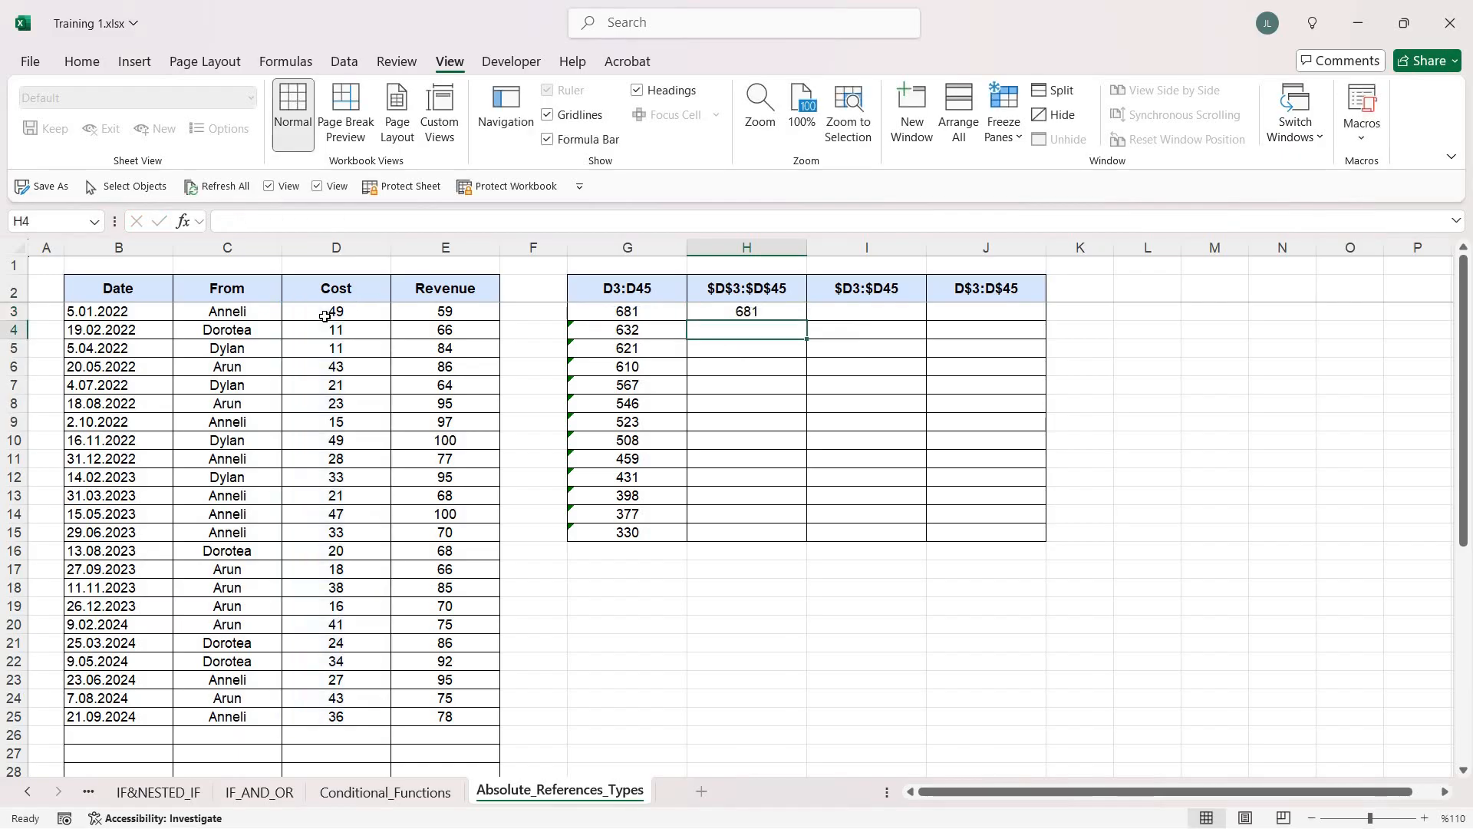
Fill the absolute SUM formula from H3 down to H15, and clear the copies from H4:H15
key("Up")
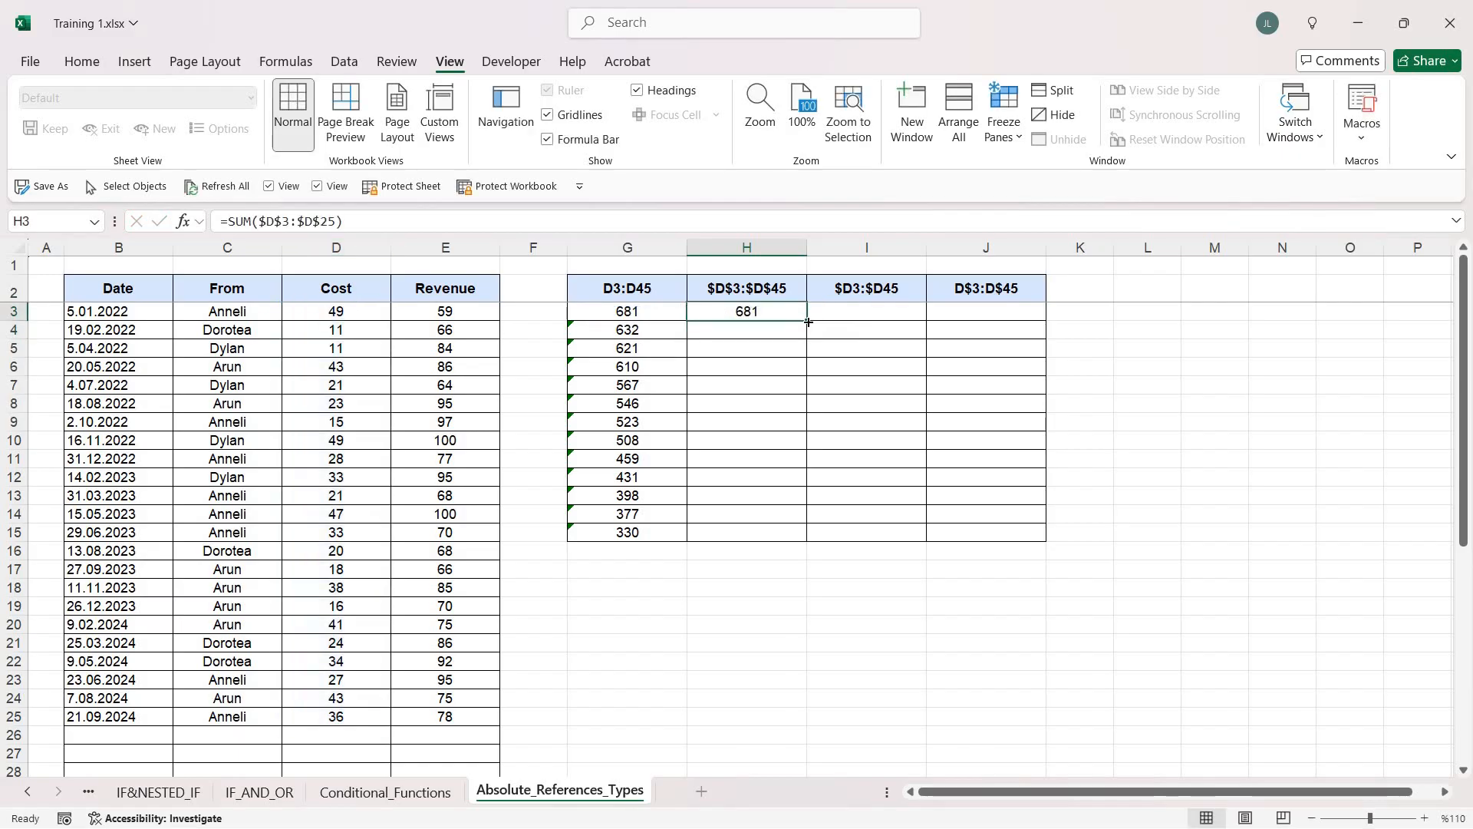
left_click_drag(800, 475, 796, 546)
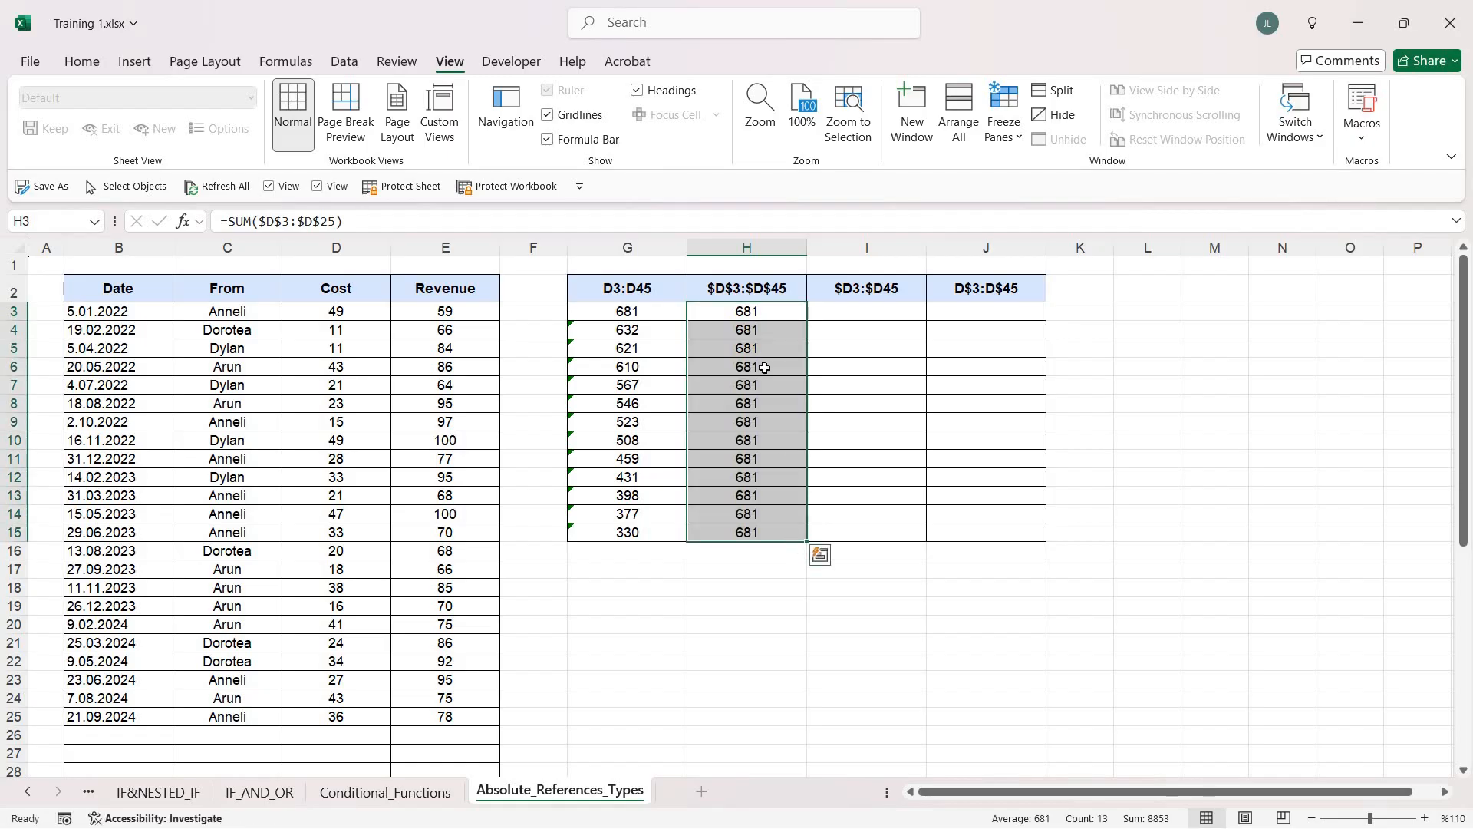
left_click_drag(752, 328, 760, 537)
key("Delete")
Copy the SUM formula in H3 and paste only the formula into H3:H15 with Paste Special
left_click(763, 308)
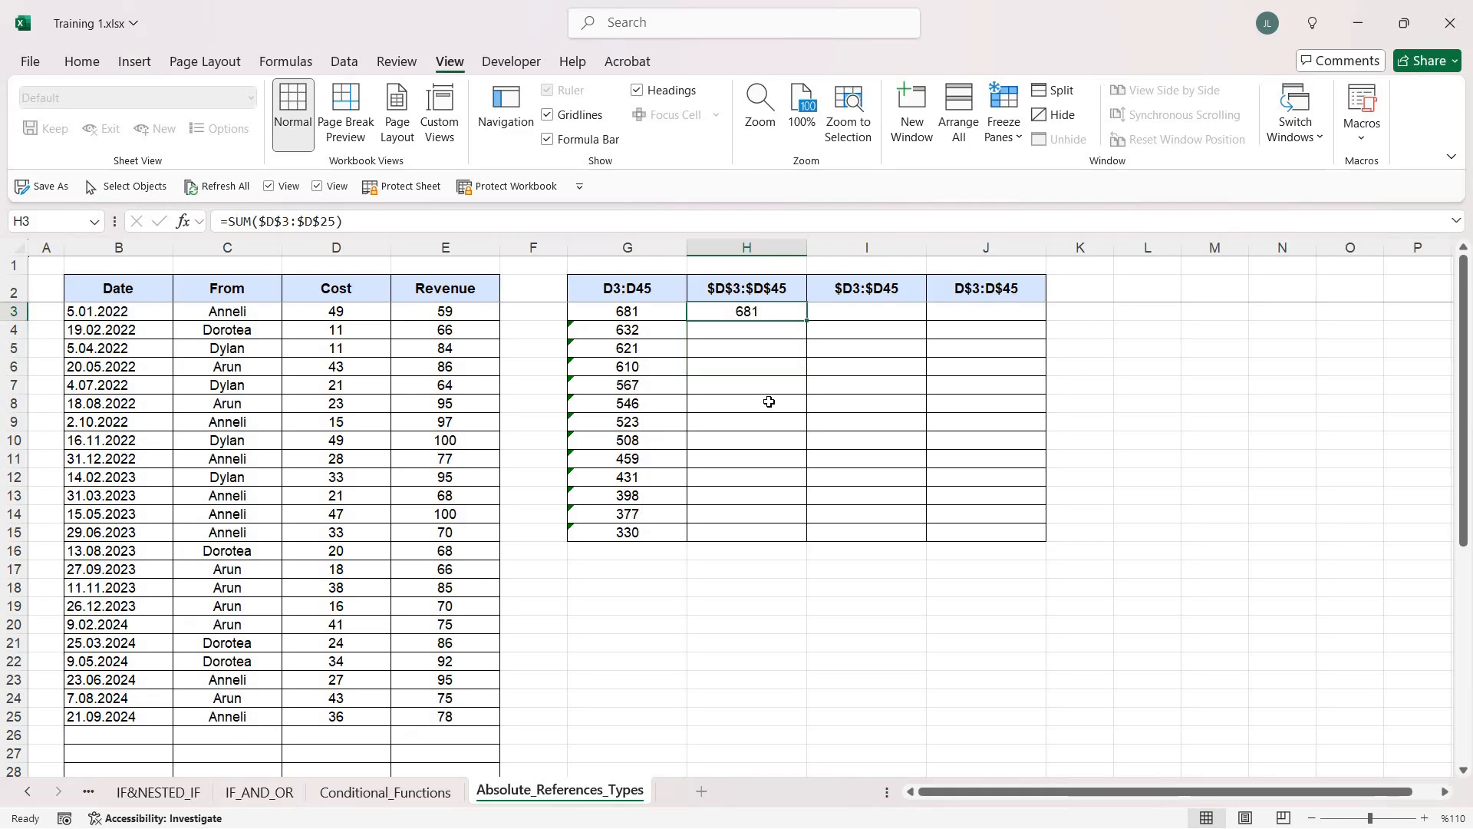
key("ctrl+c")
left_click(776, 530, "shift")
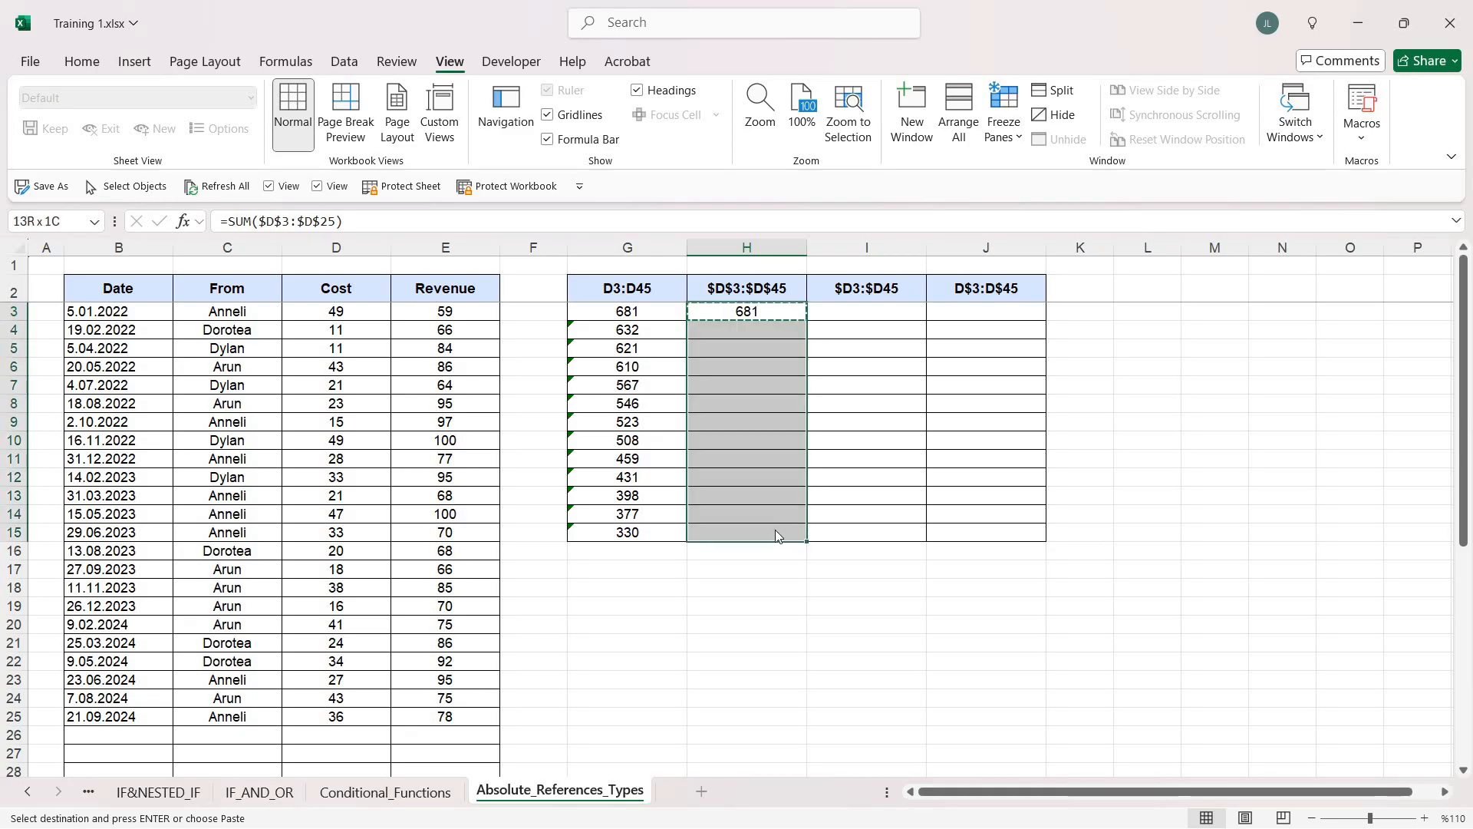
key("ctrl+alt+v")
key("f")
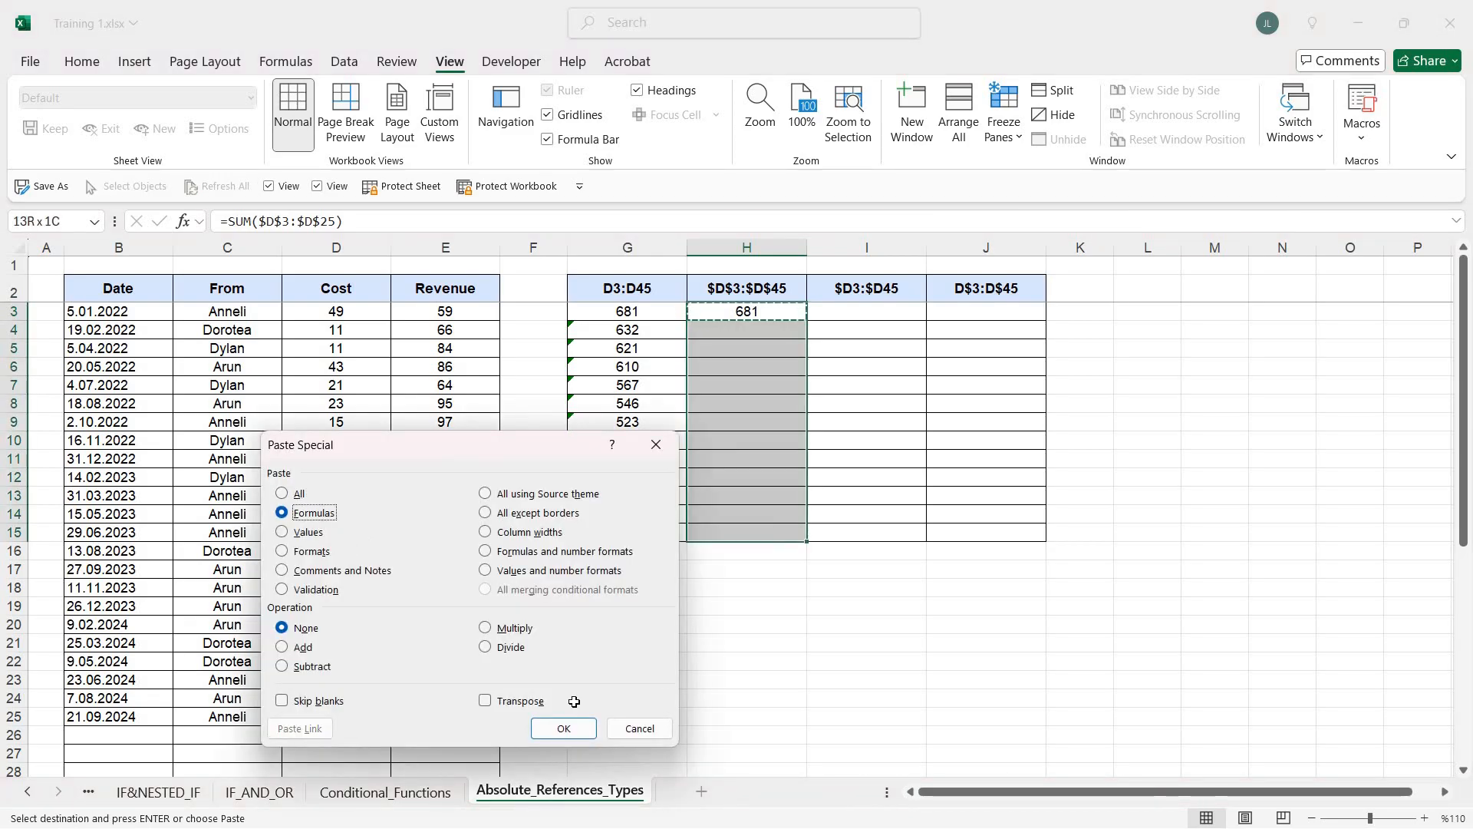
key("Return")
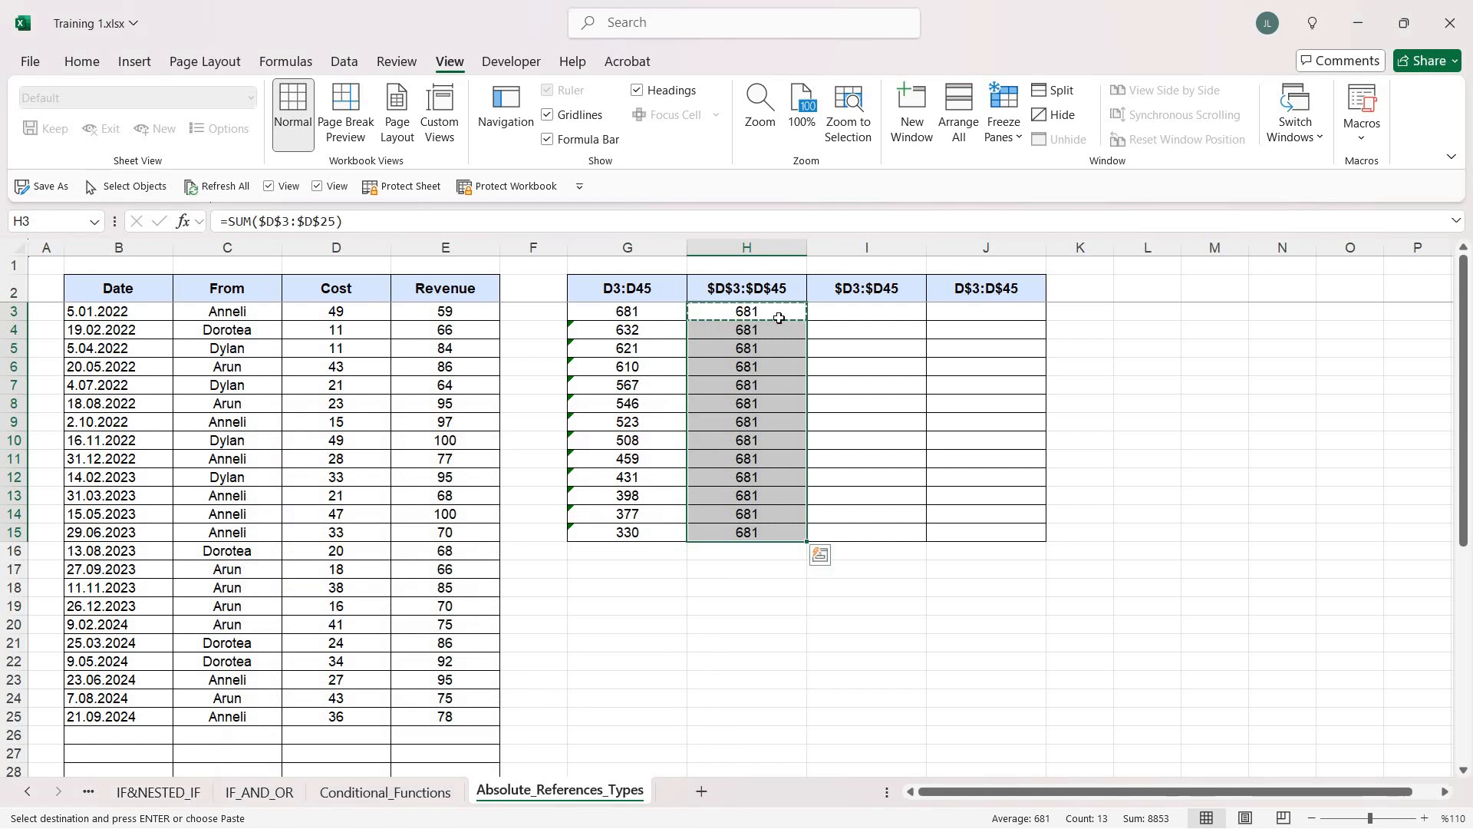
Fill the formulas in H3:H15 across into column I and inspect which cost cells I9 refers to
left_click_drag(807, 541, 932, 543)
left_click(882, 418)
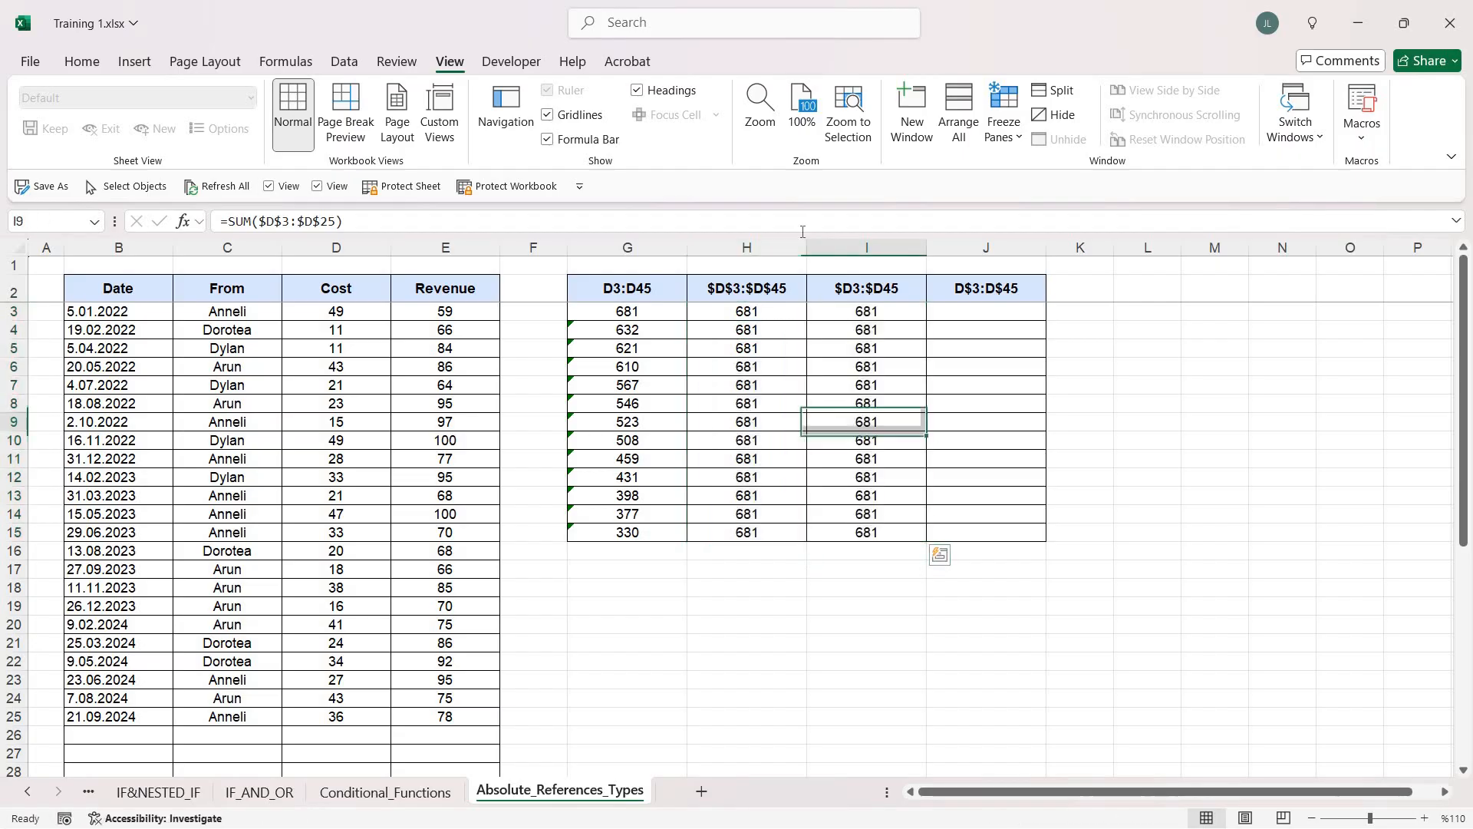
left_click(808, 222)
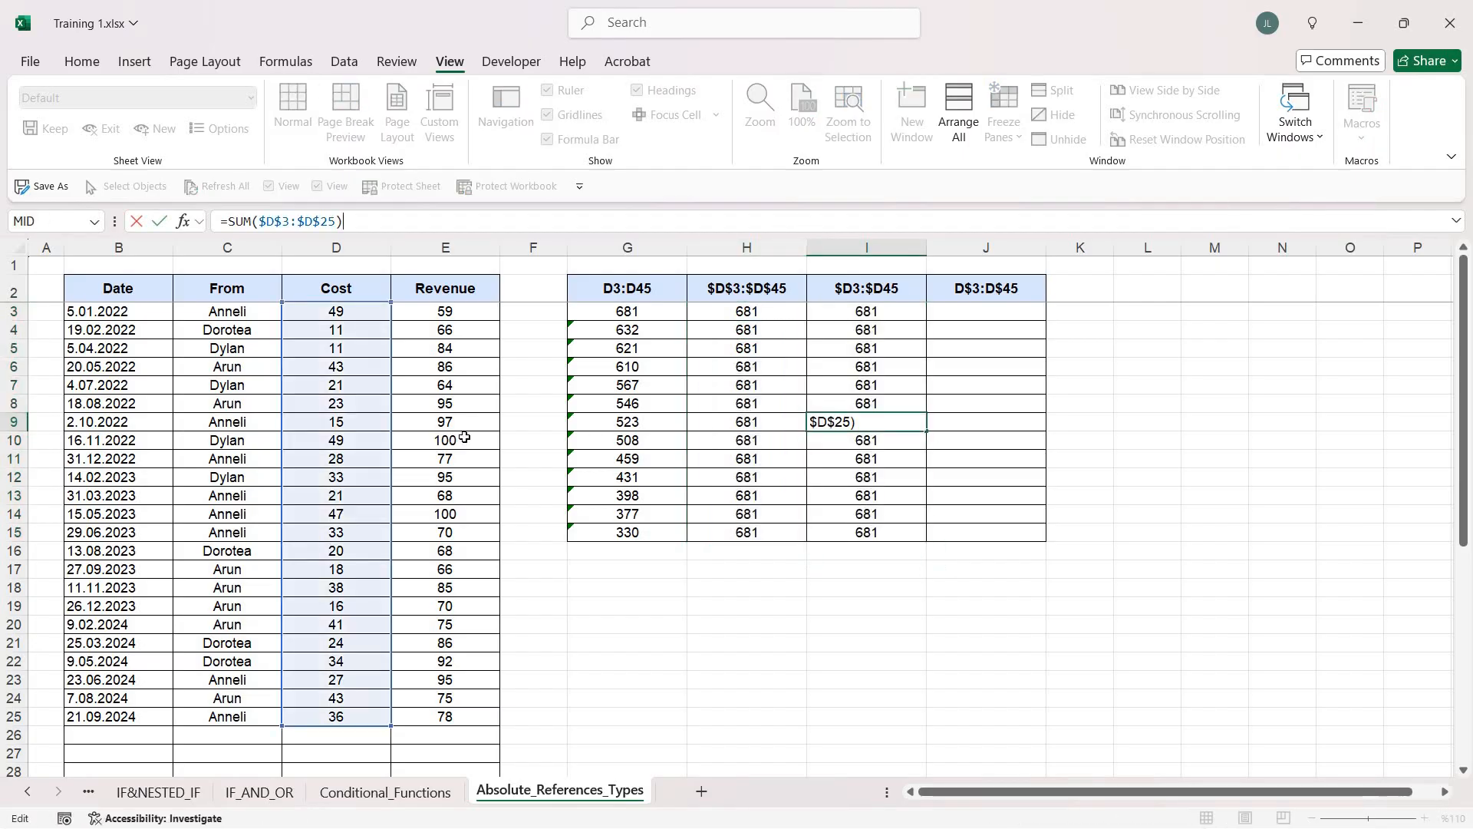
key("Escape")
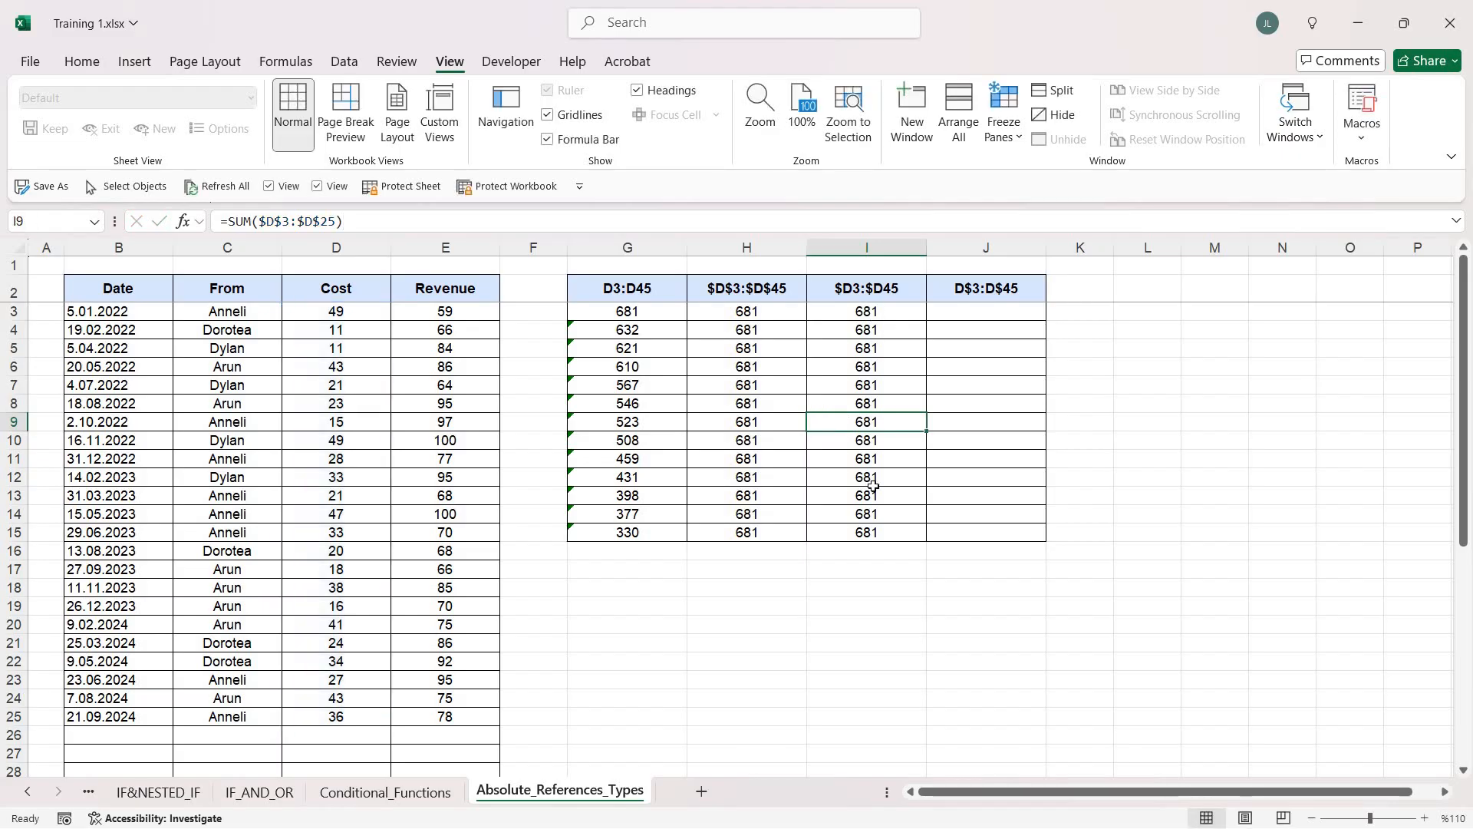
Clear the copied formulas from I3:I15 and return to H3
left_click_drag(865, 310, 881, 528)
key("Delete")
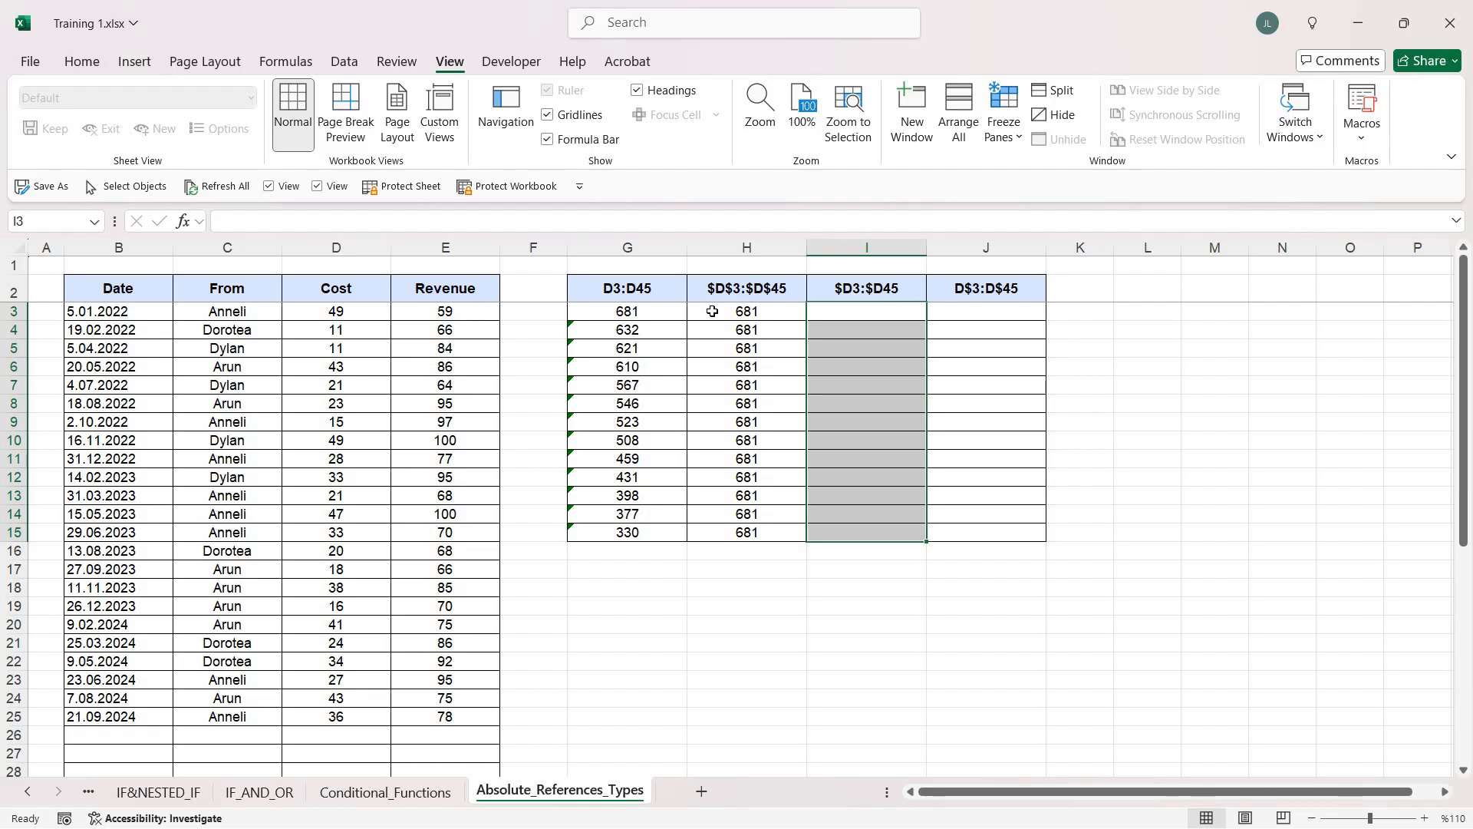
key("Left")
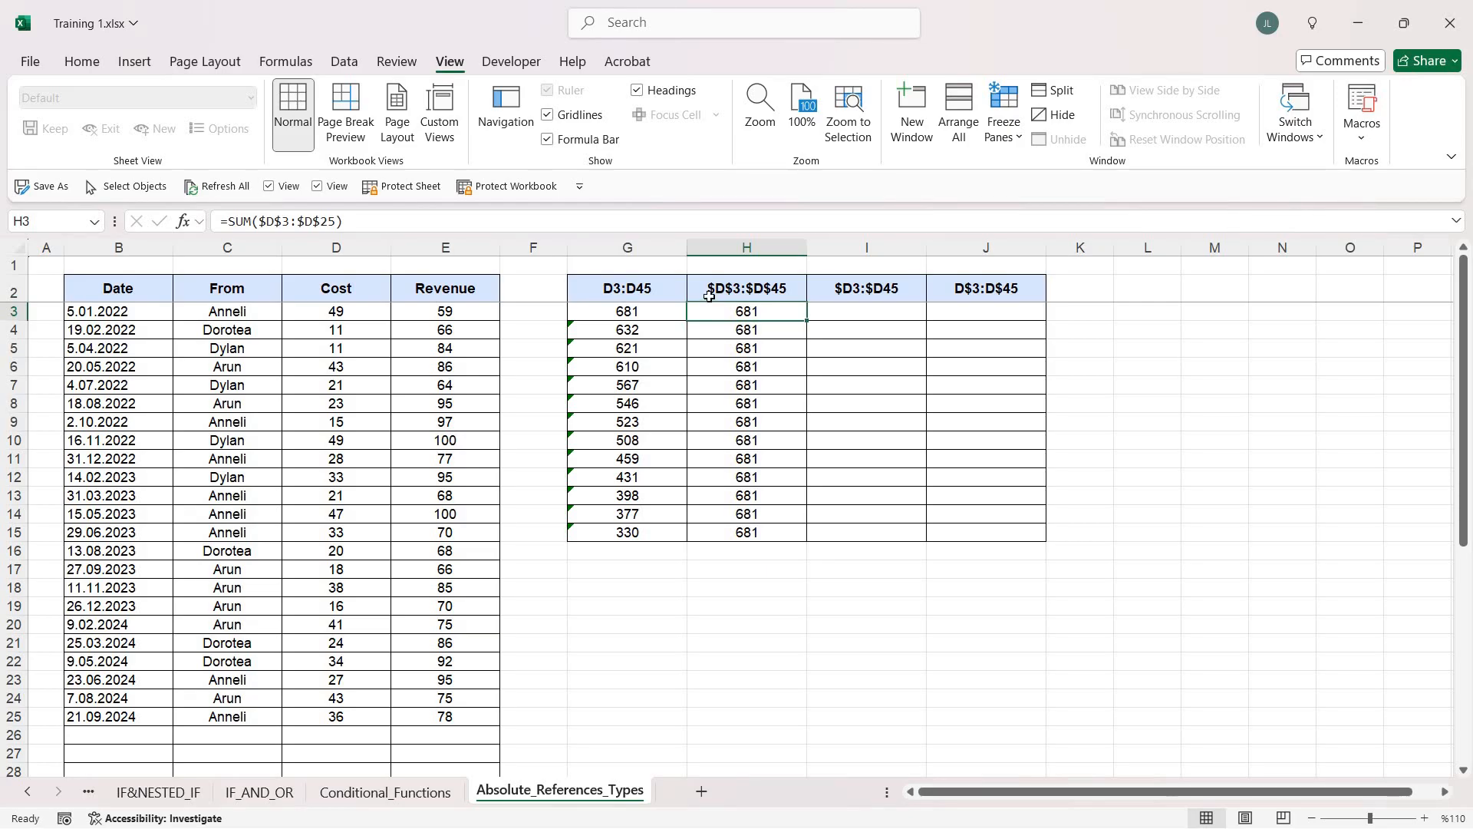
Enter a SUM formula in I3 over the Cost values with the relative range D3:D25
left_click(898, 312)
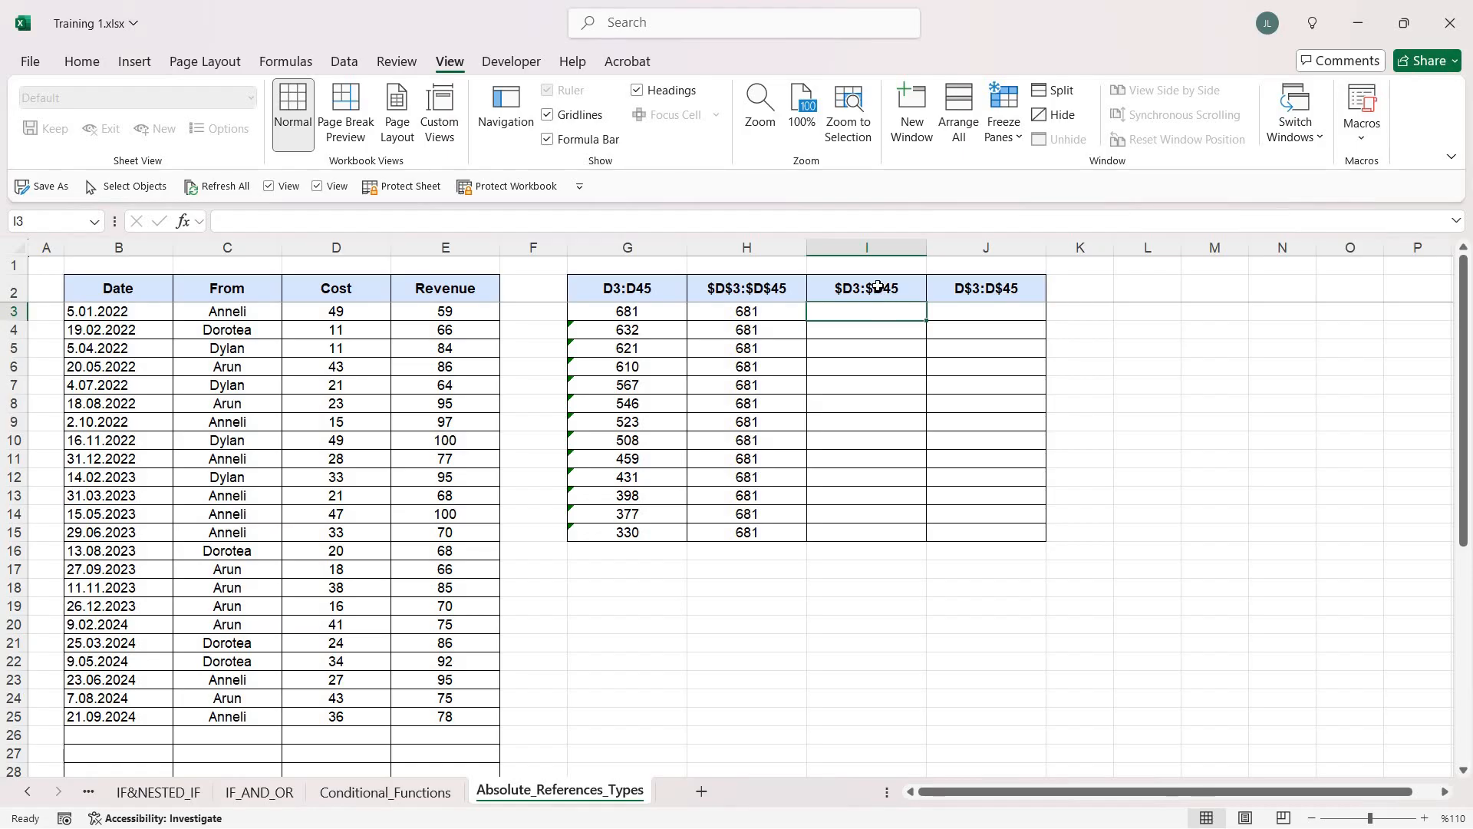
left_click_drag(882, 289, 888, 530)
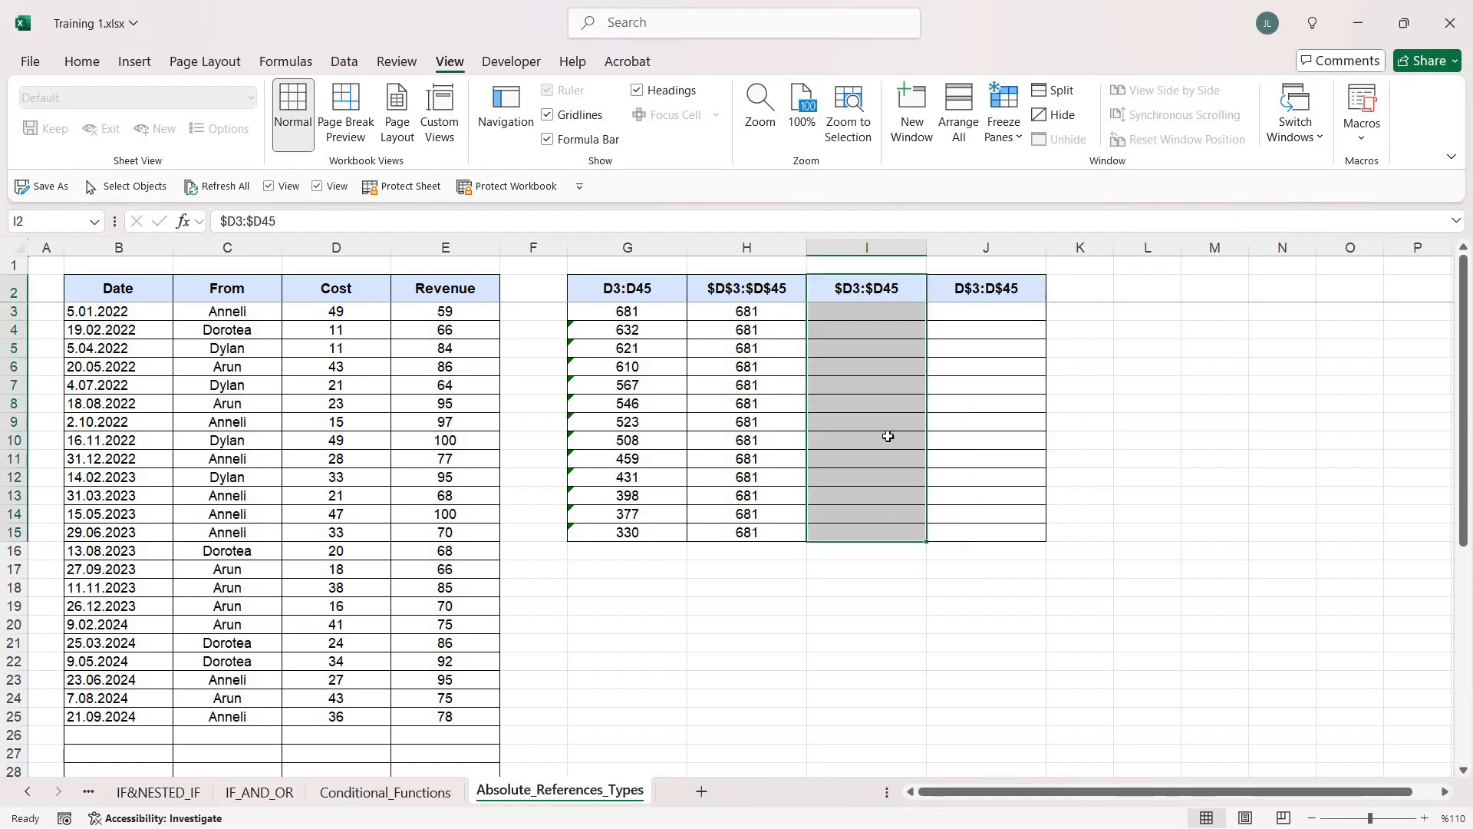
key("Down")
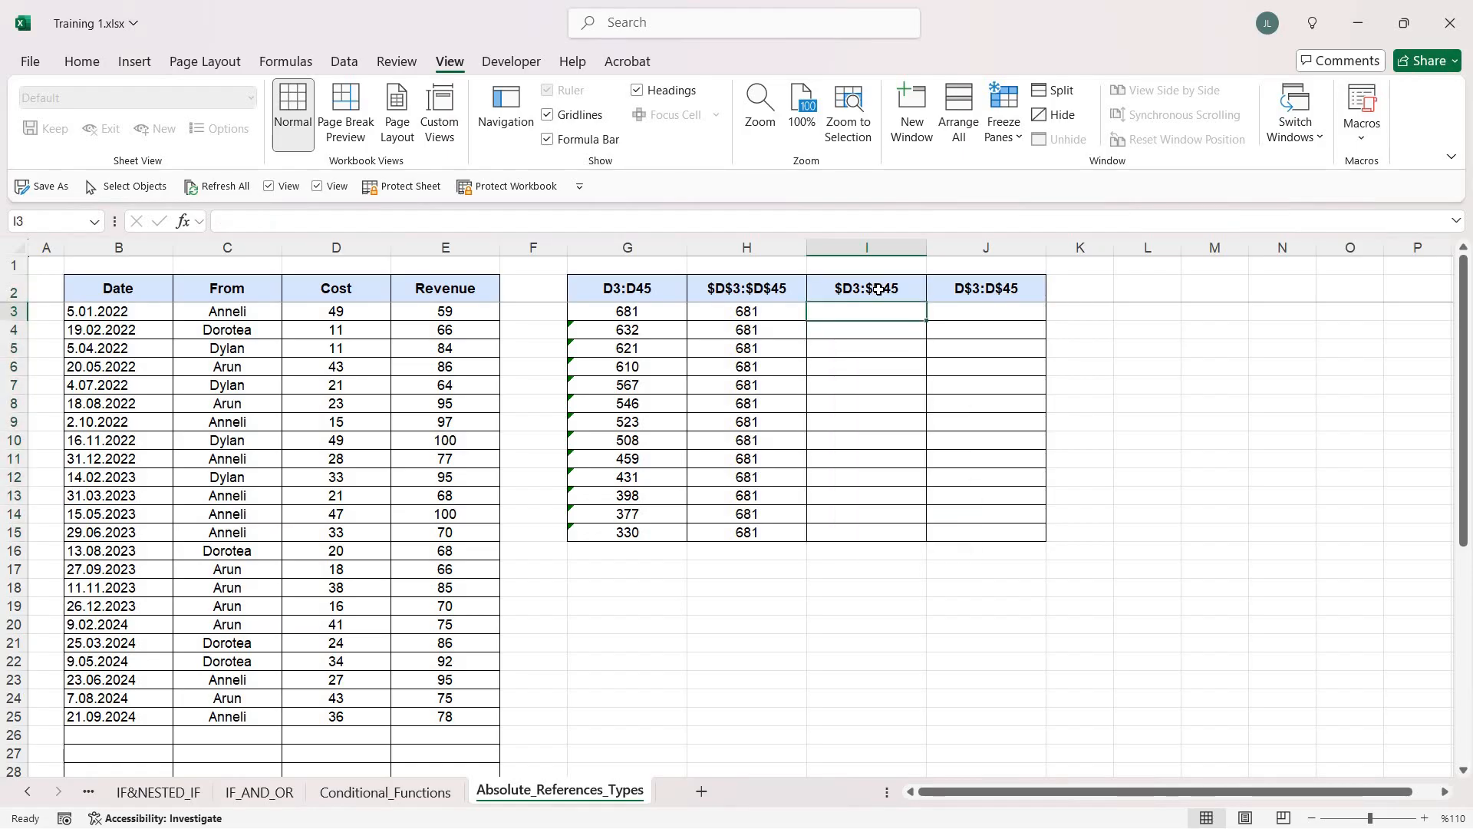
type("=sum")
key("Tab")
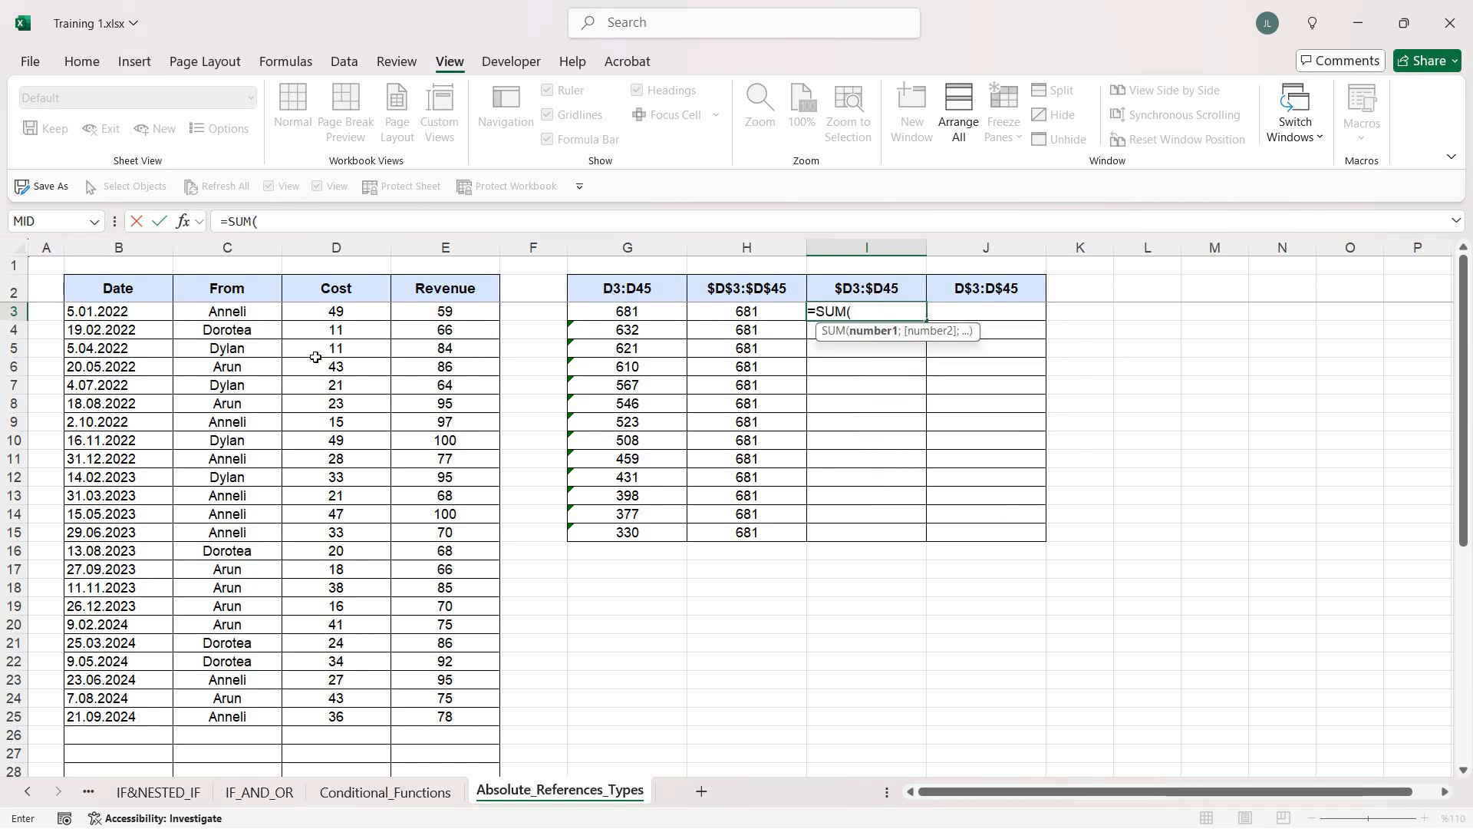
left_click(340, 311)
key("ctrl+shift+Down")
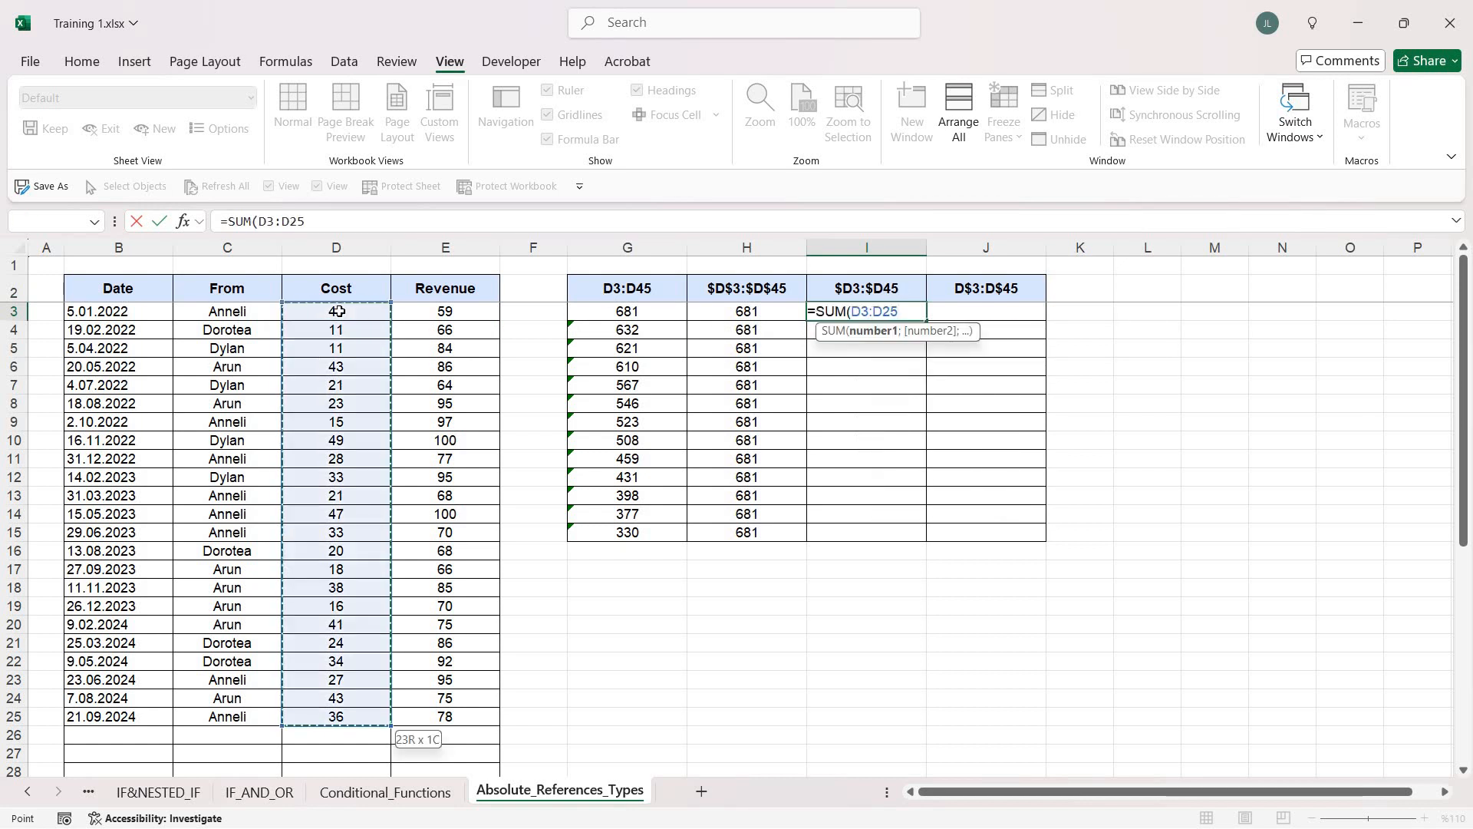
key("Return")
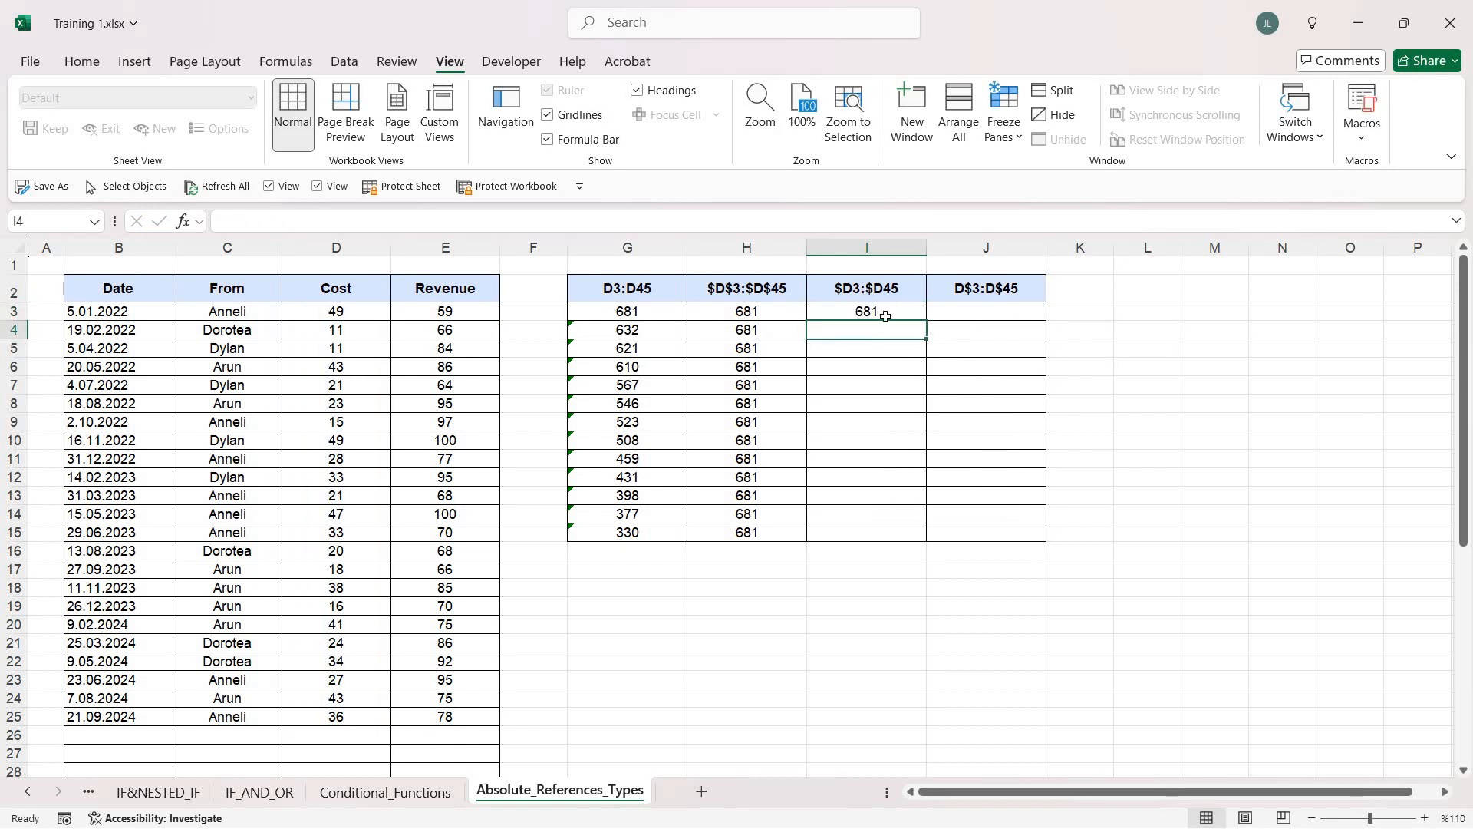
Change the range in the I3 formula to the mixed reference $D3:$D25, locking only the column
key("Up")
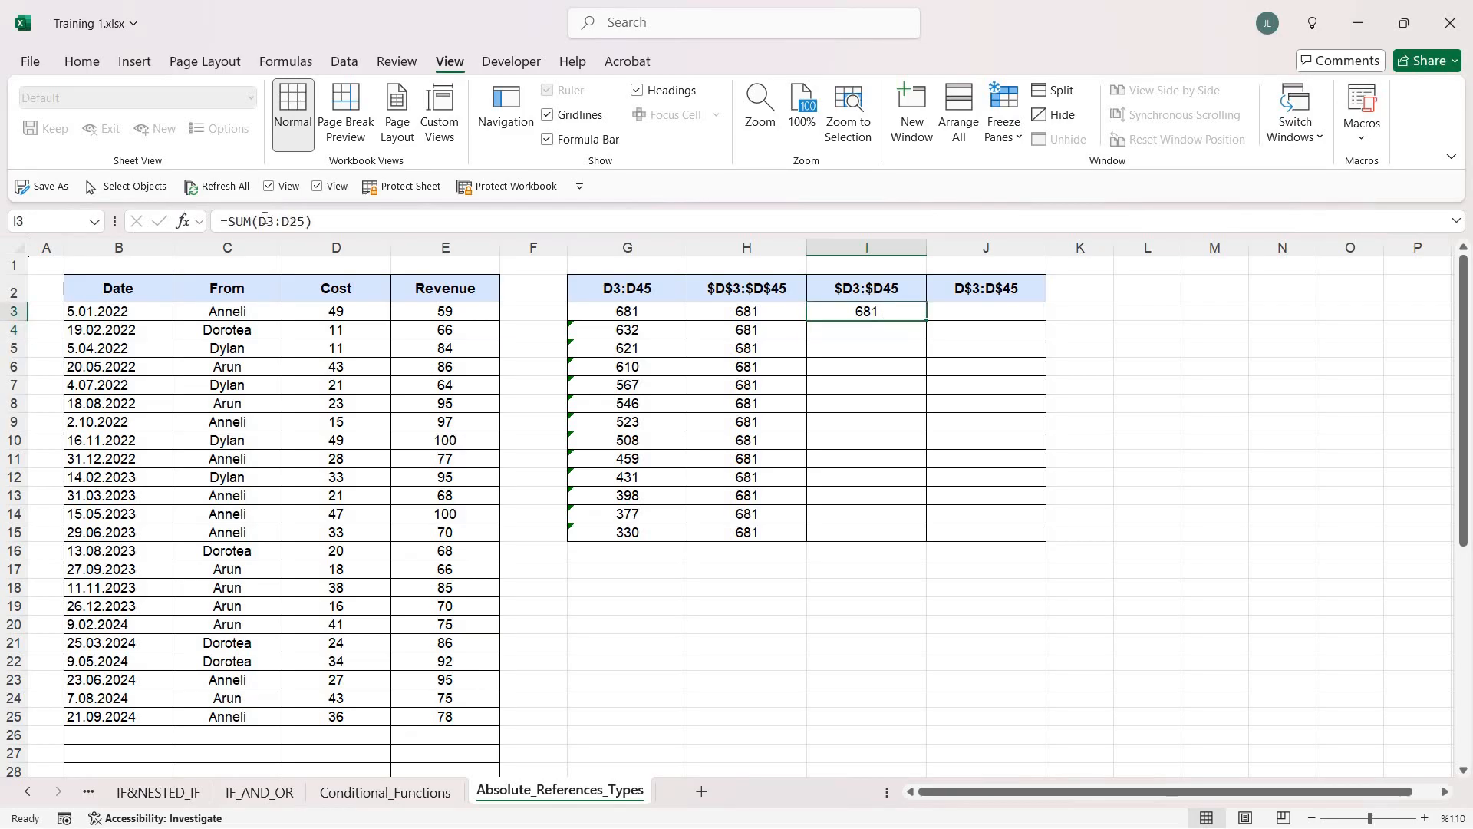
double_click(265, 221)
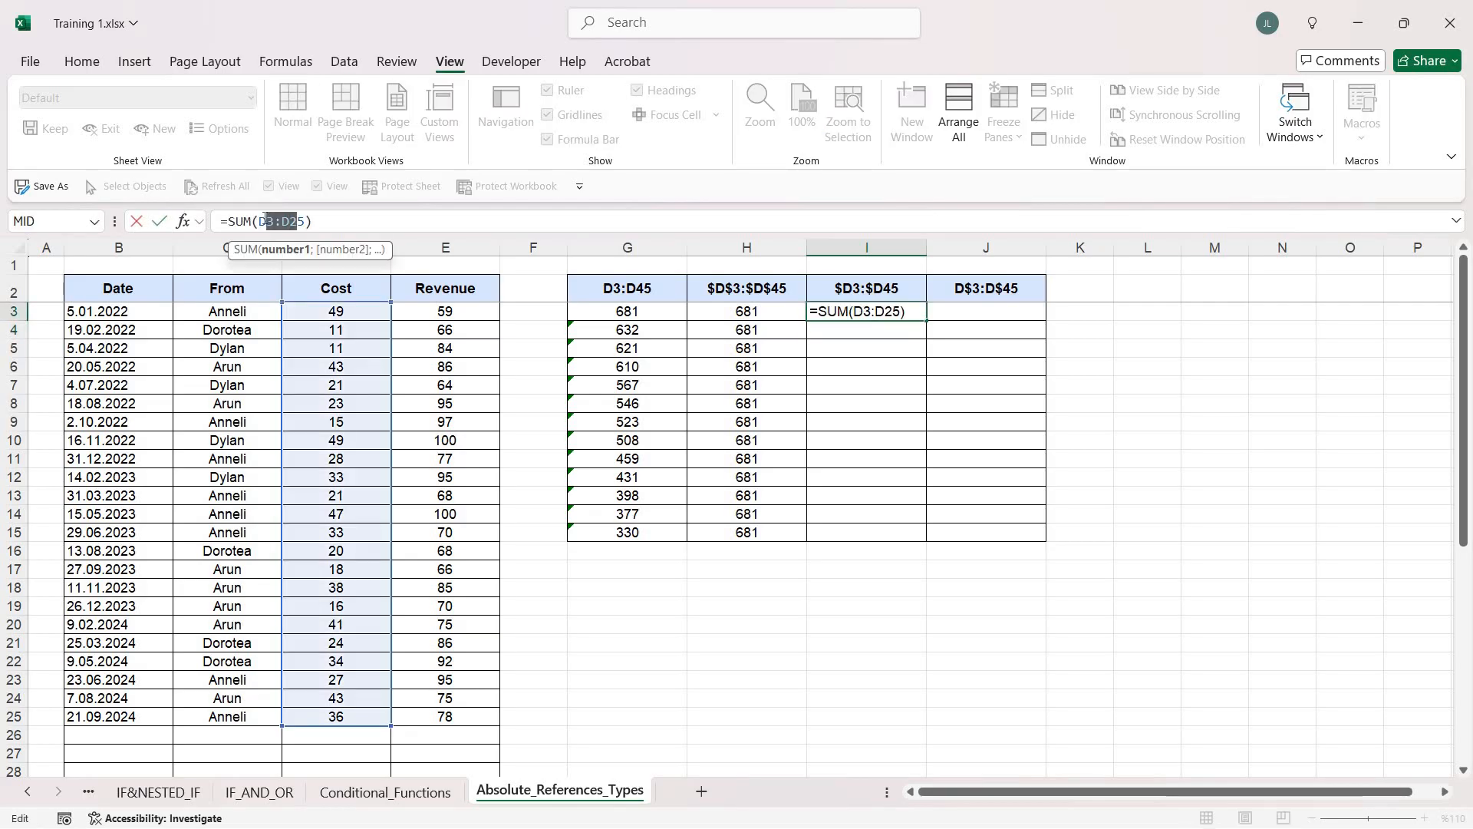
key("F4")
key("F4")
key("F4")
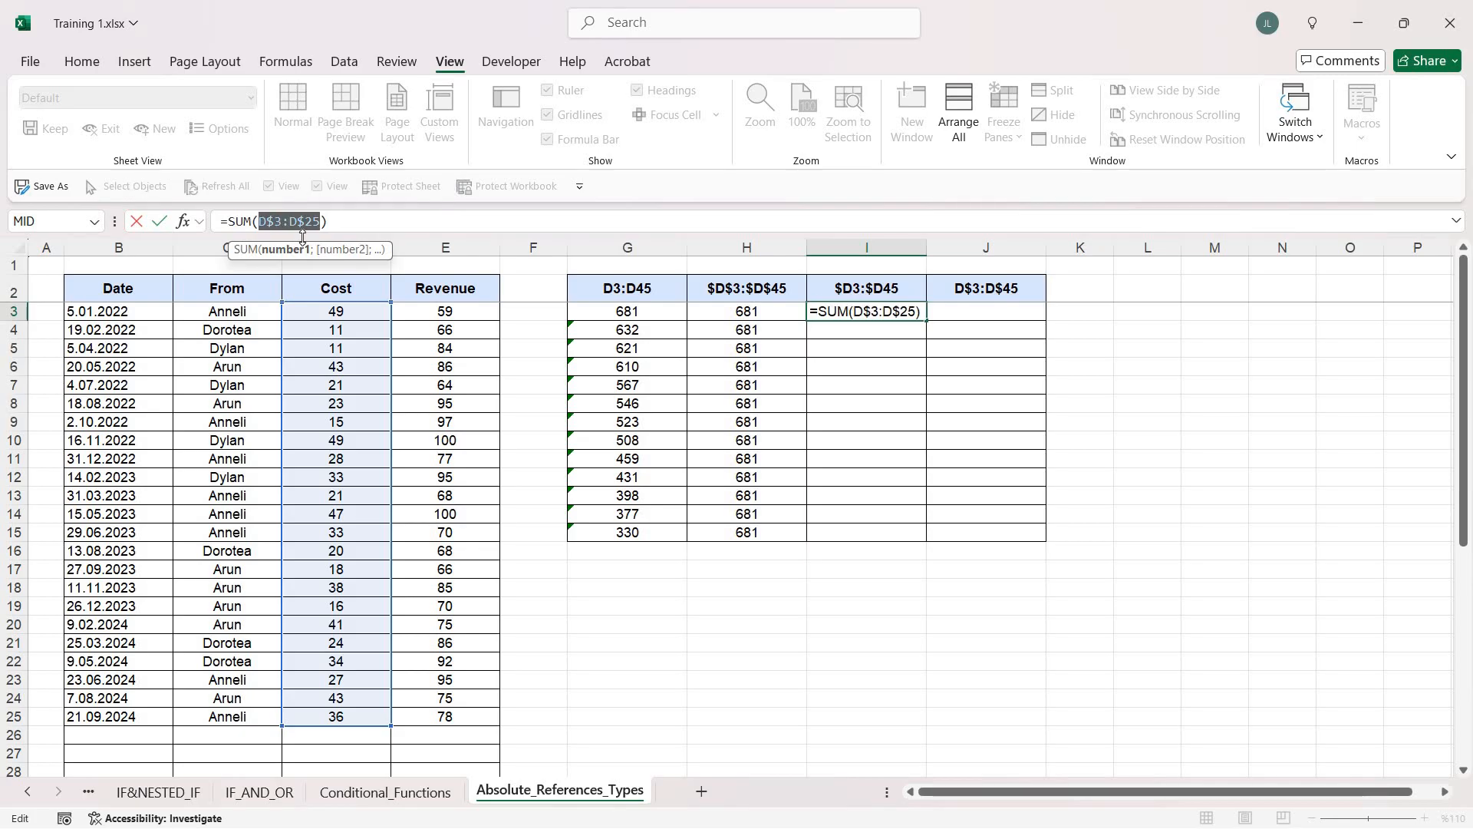
key("Return")
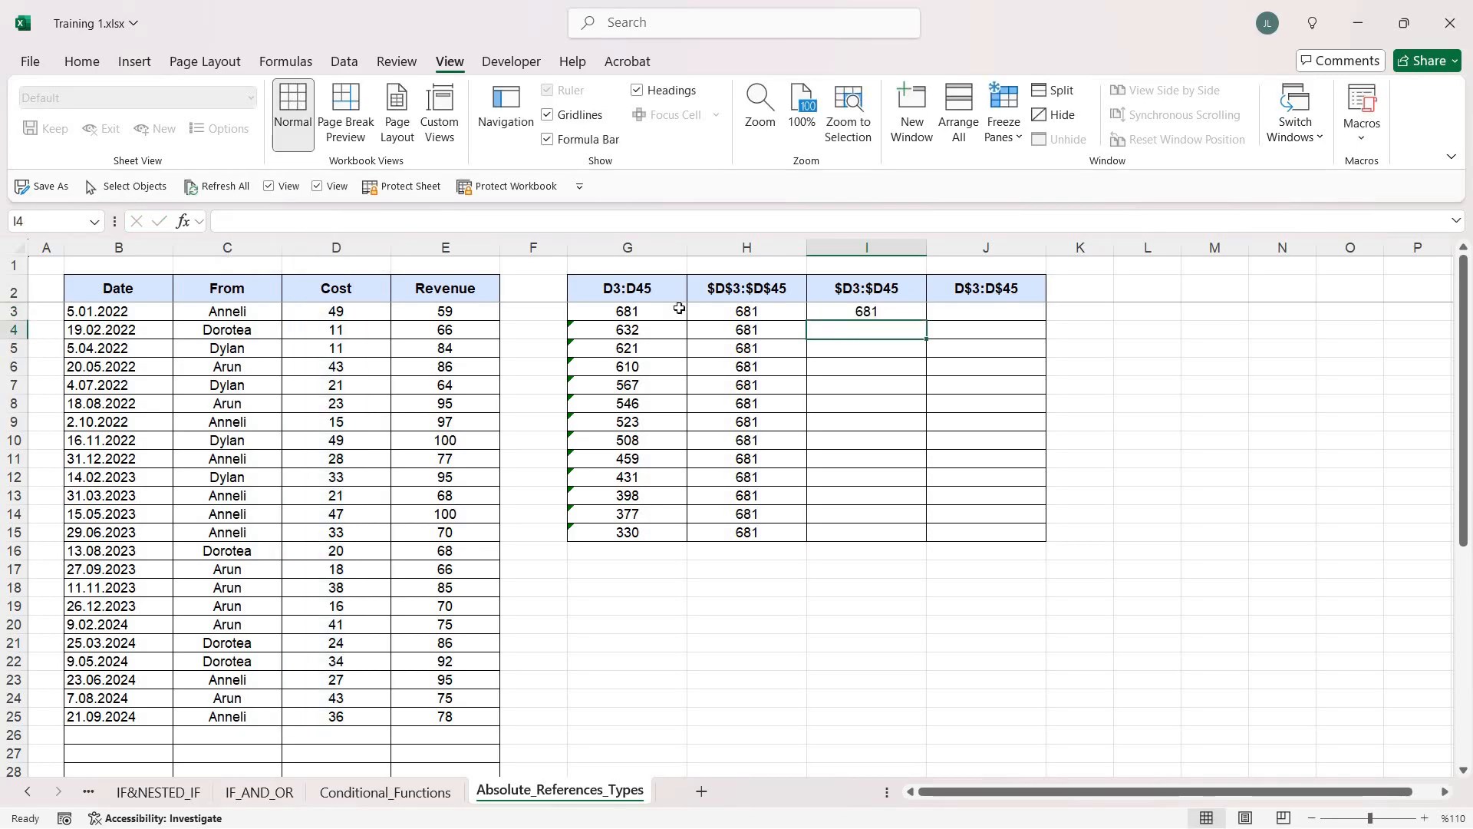
Fill the mixed-reference SUM formula from I3 down to I15 and inspect the ranges used in I10 and I12
left_click(868, 315)
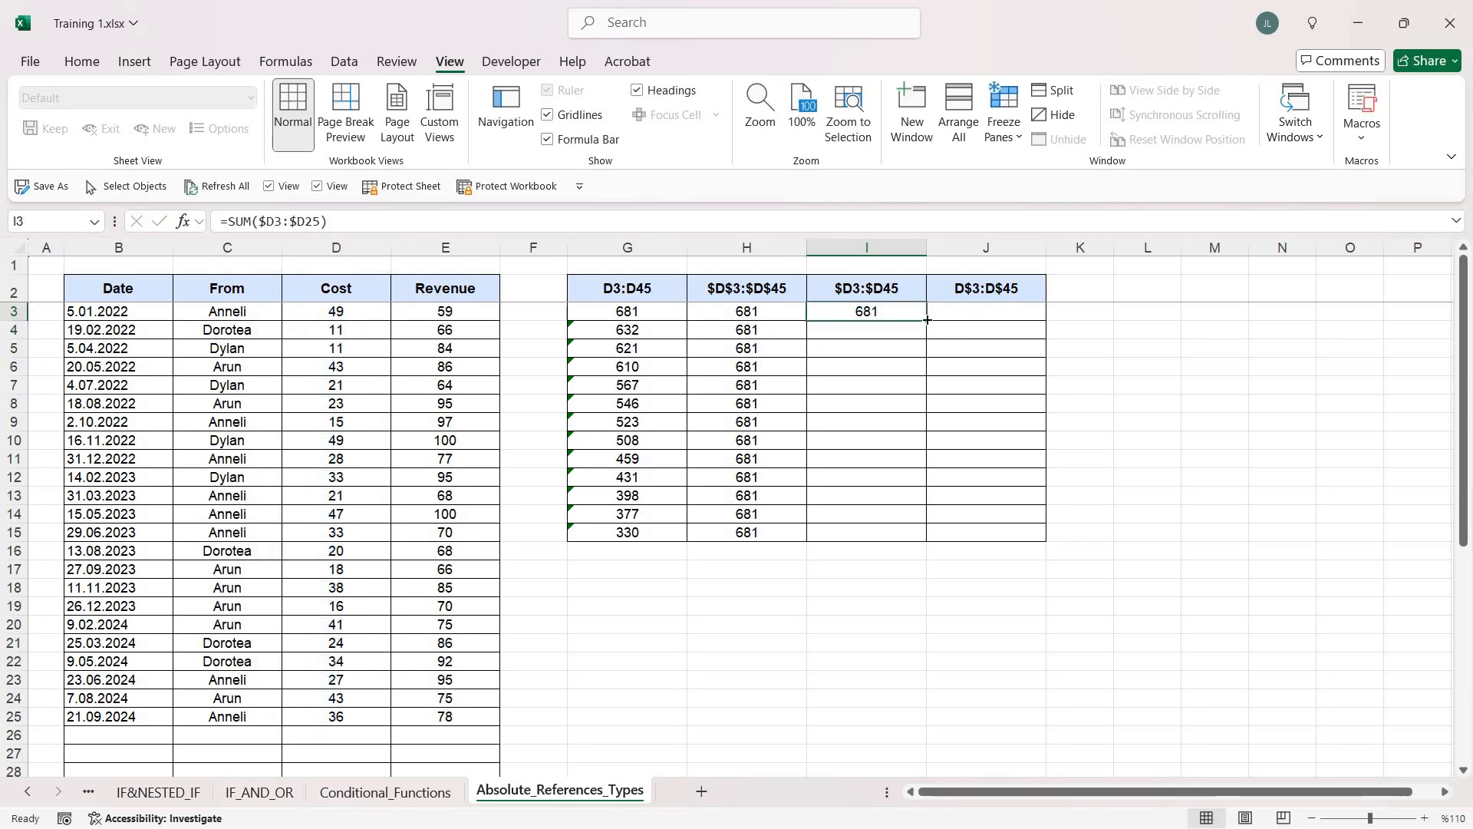
left_click_drag(926, 476, 925, 537)
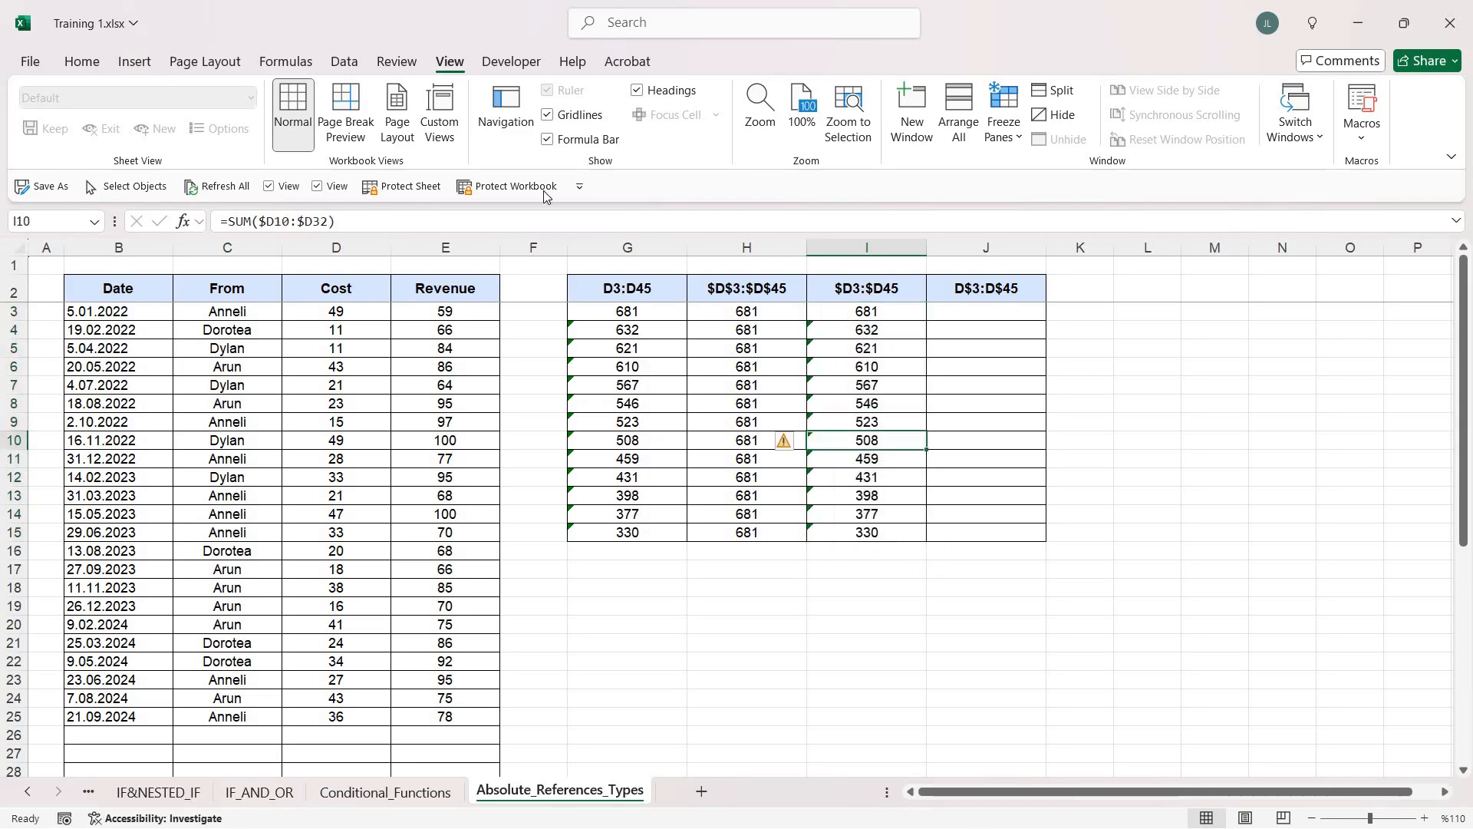
key("F2")
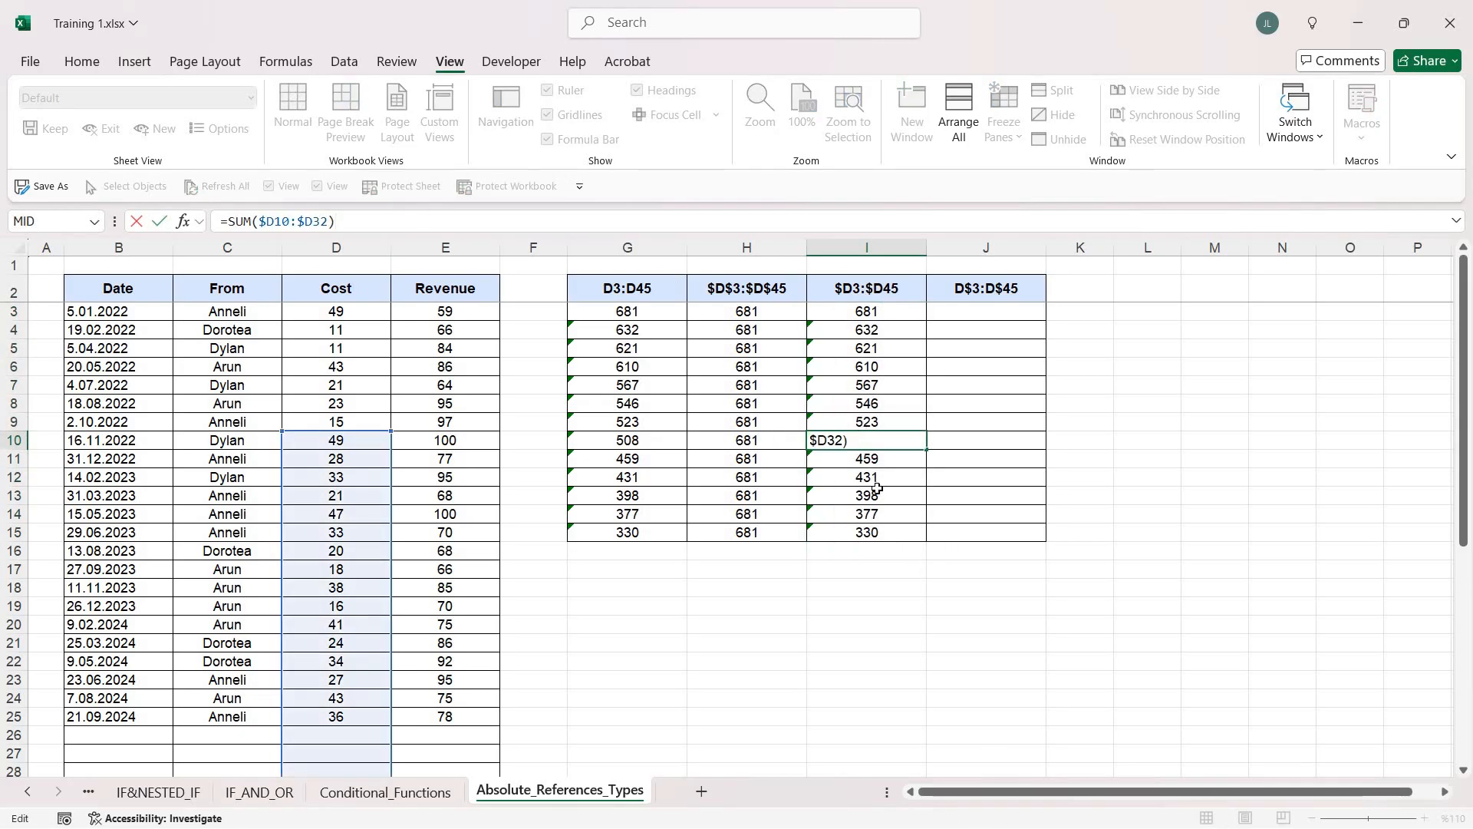
left_click(875, 477)
left_click(743, 230)
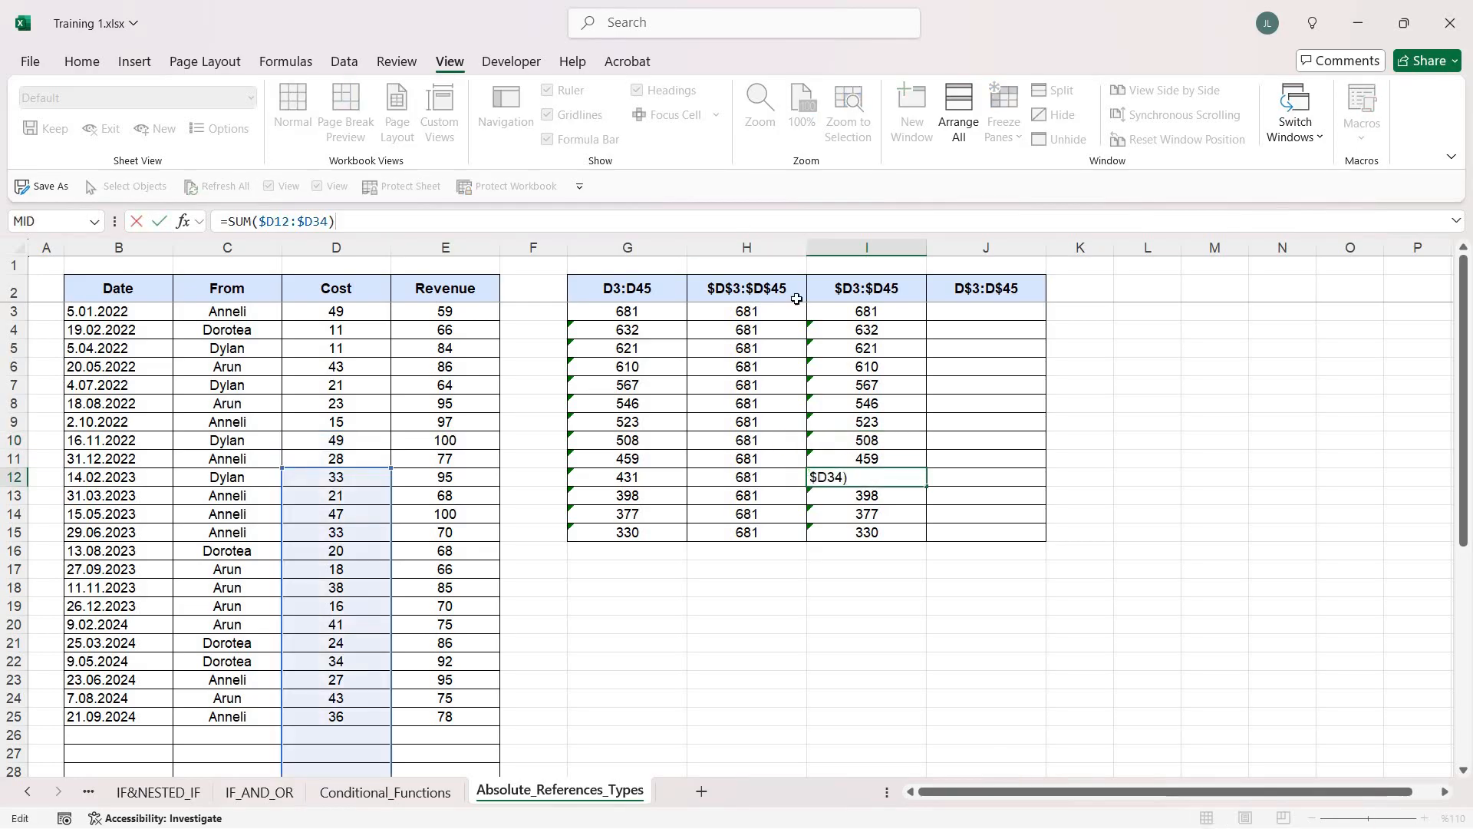
key("Escape")
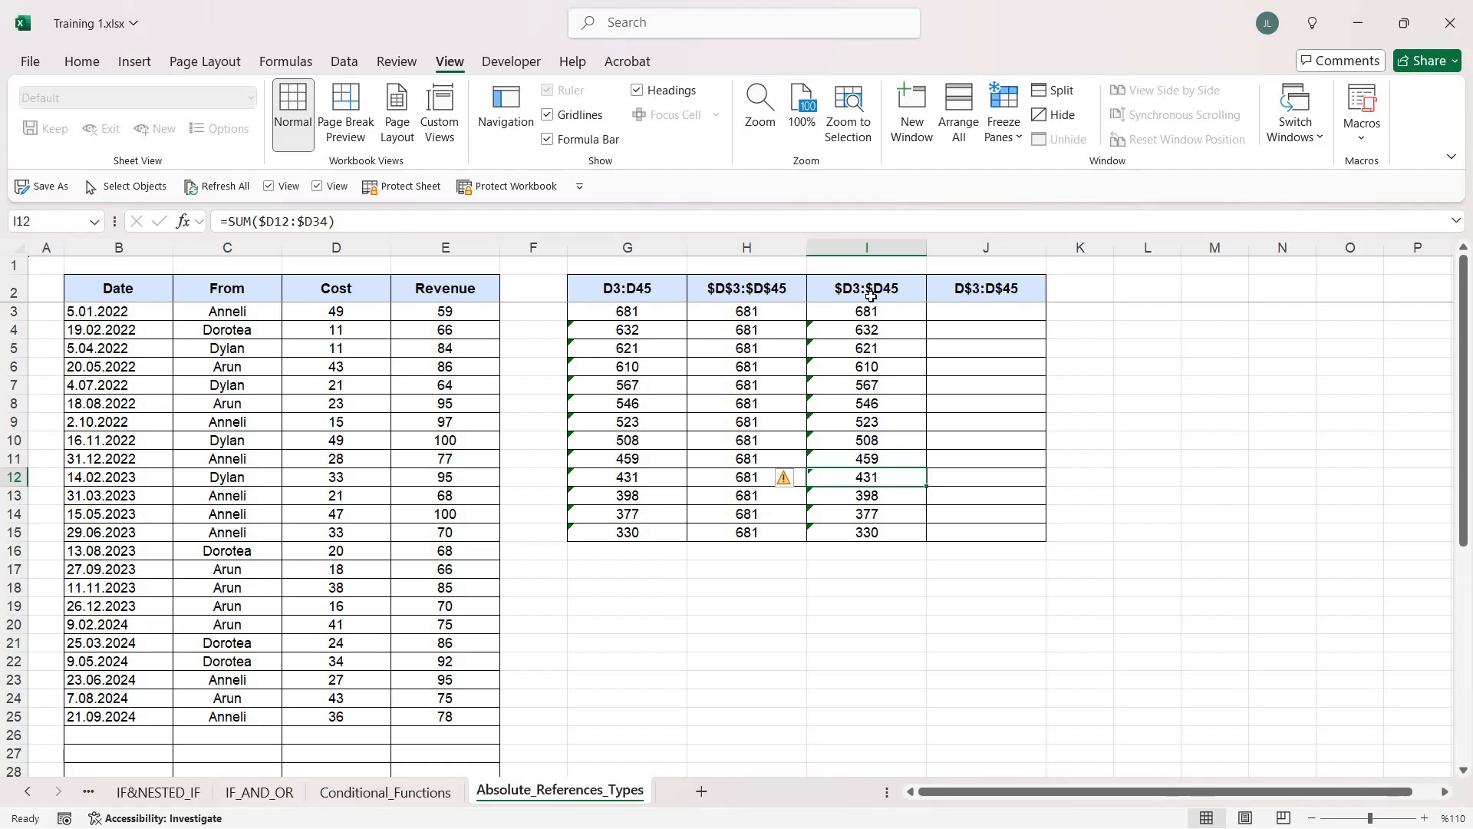
Cycle the range in the I3 formula through the reference types and end on $D3:$D25
key("Up")
key("Up")
key("Up")
key("Up")
key("Up")
key("Up")
key("Up")
key("Up")
key("Up")
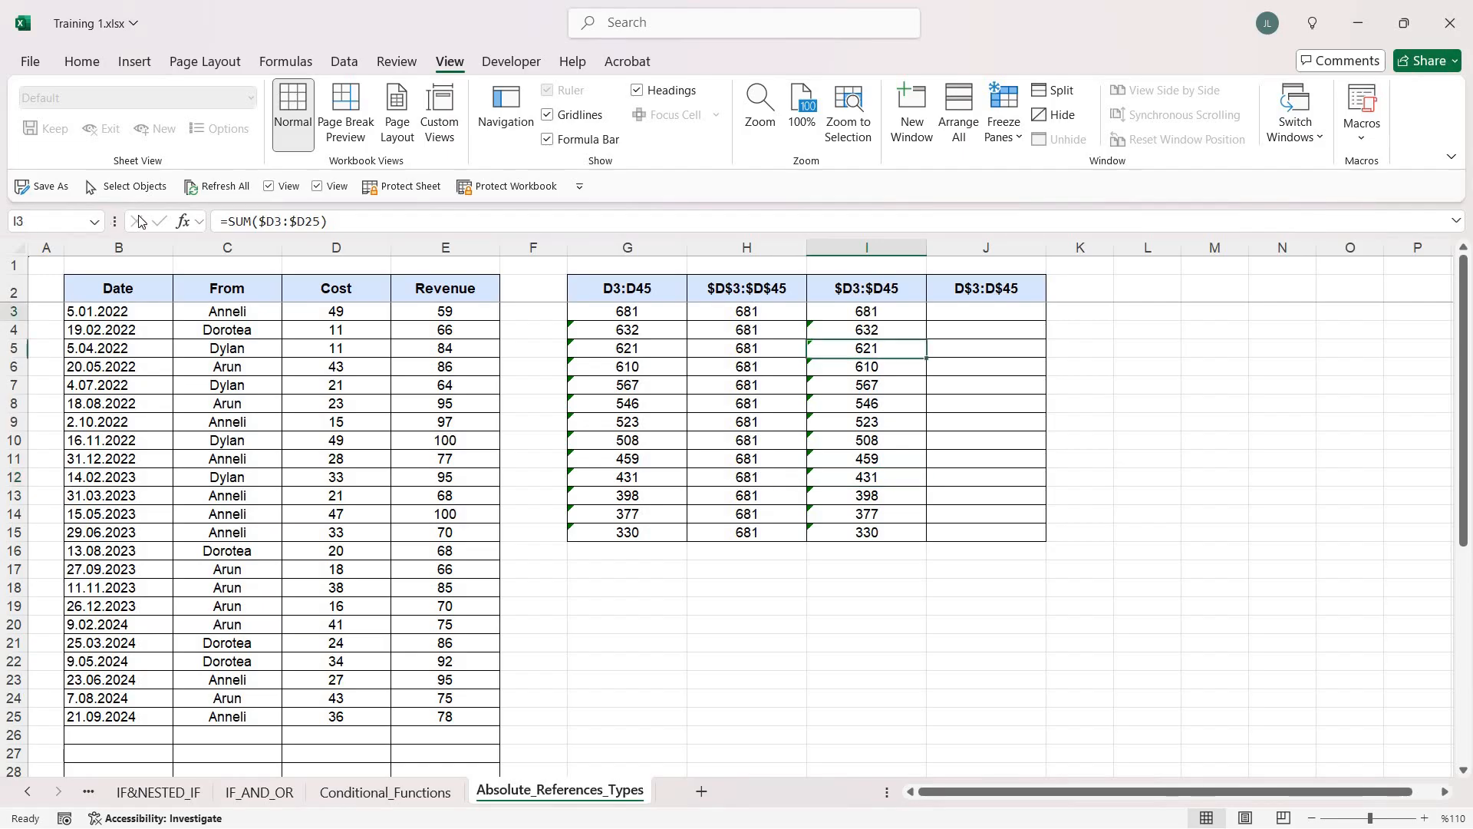
double_click(265, 221)
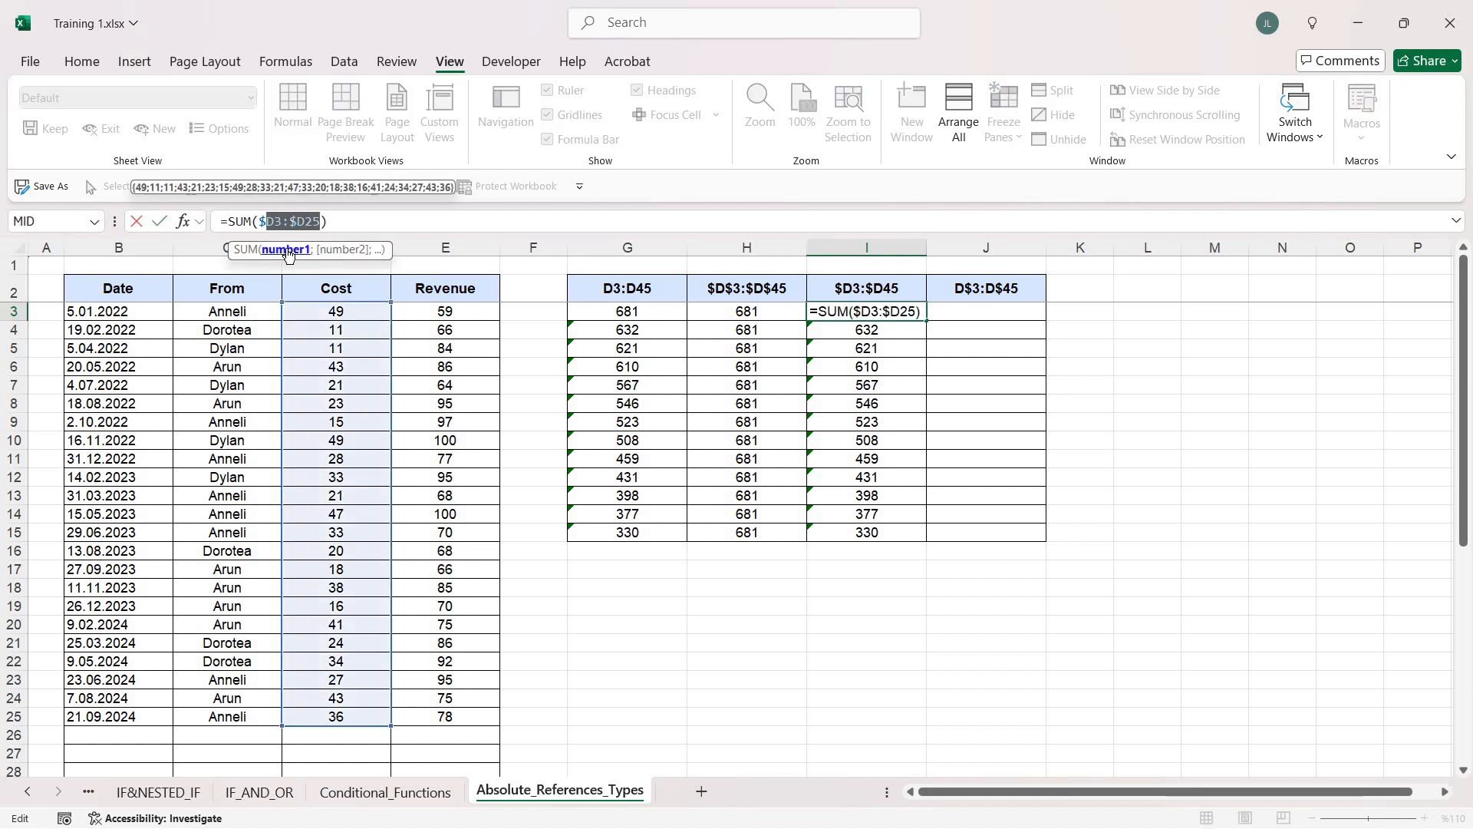
key("F4")
key("F4")
key("F4")
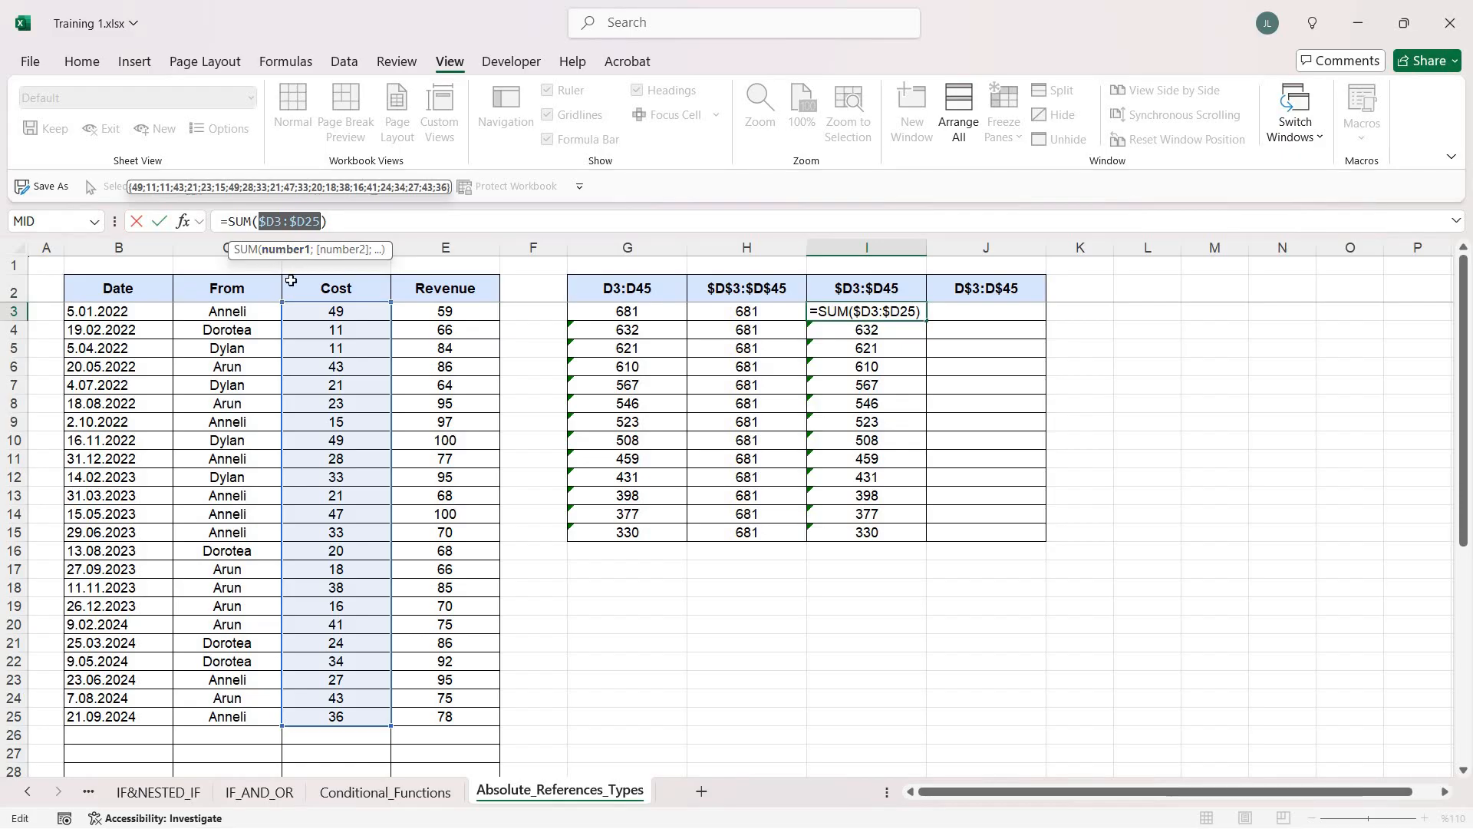
key("Return")
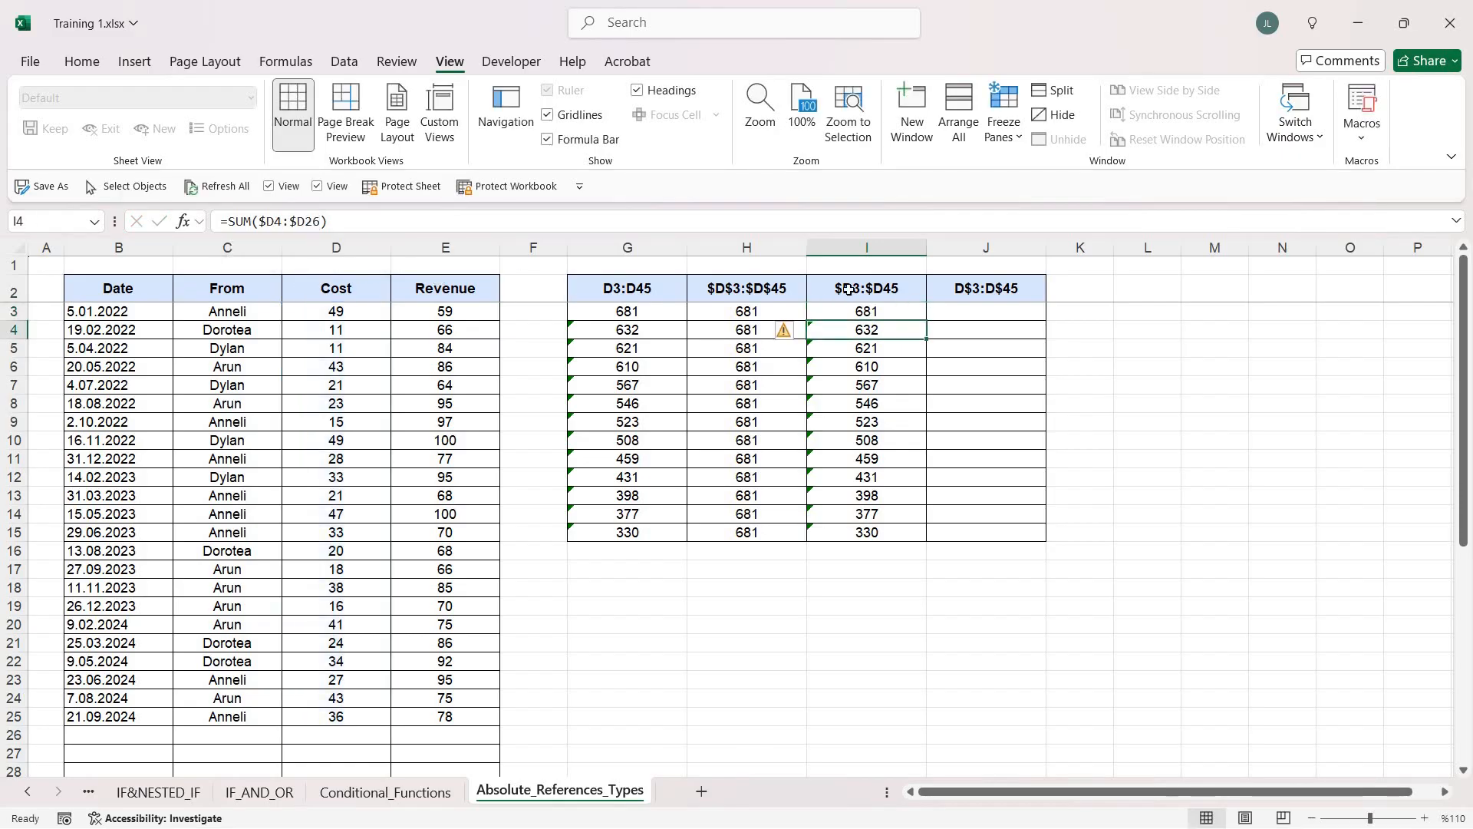
Copy the mixed-reference formulas from I3:I15 across into column J, then clear J3:J15
mouse_move(870, 314)
left_mouse_down()
mouse_move(869, 533)
mouse_move(1020, 543)
mouse_move(858, 337)
left_mouse_up()
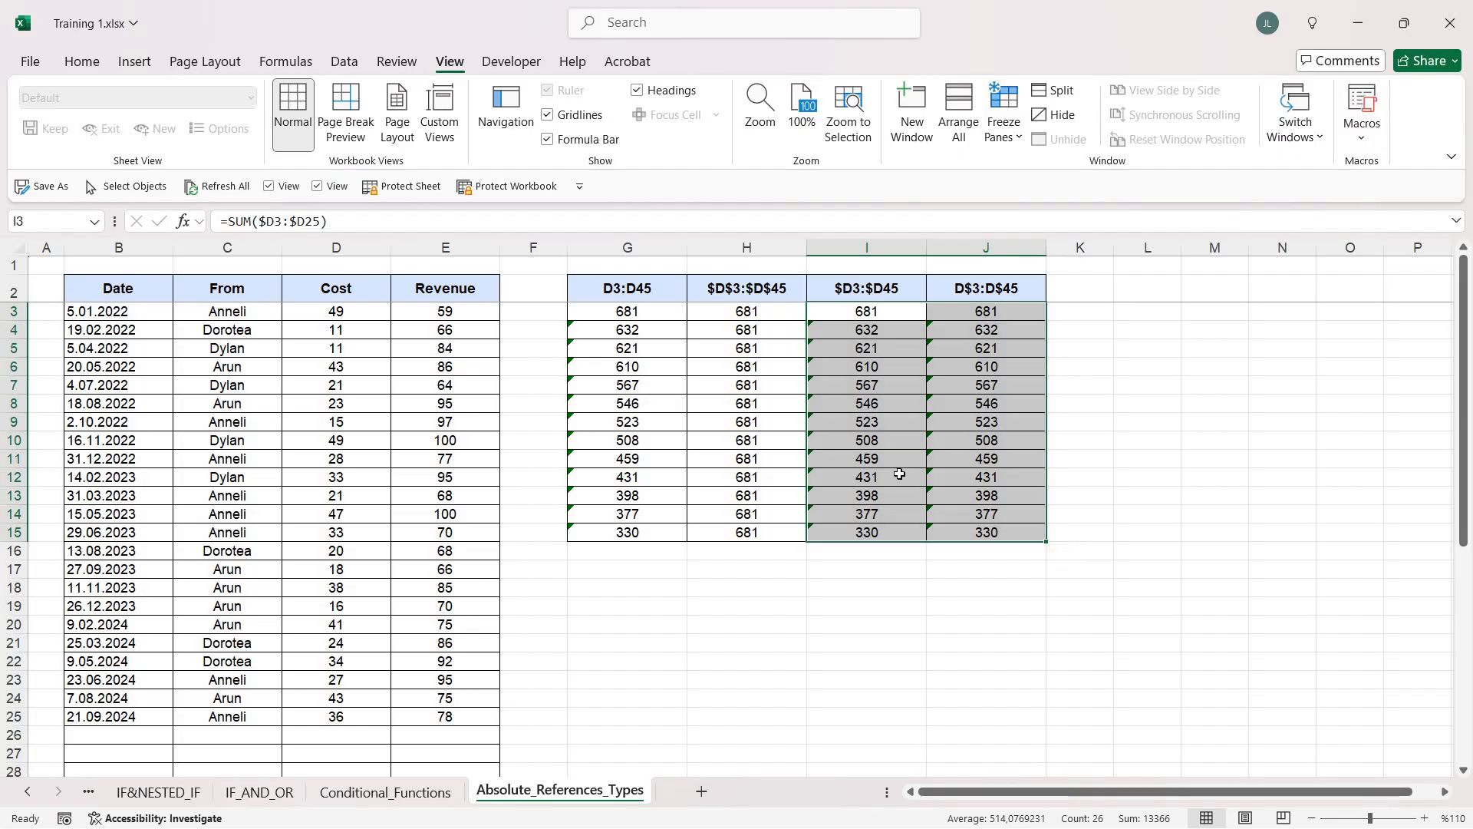
left_click(901, 530, "shift")
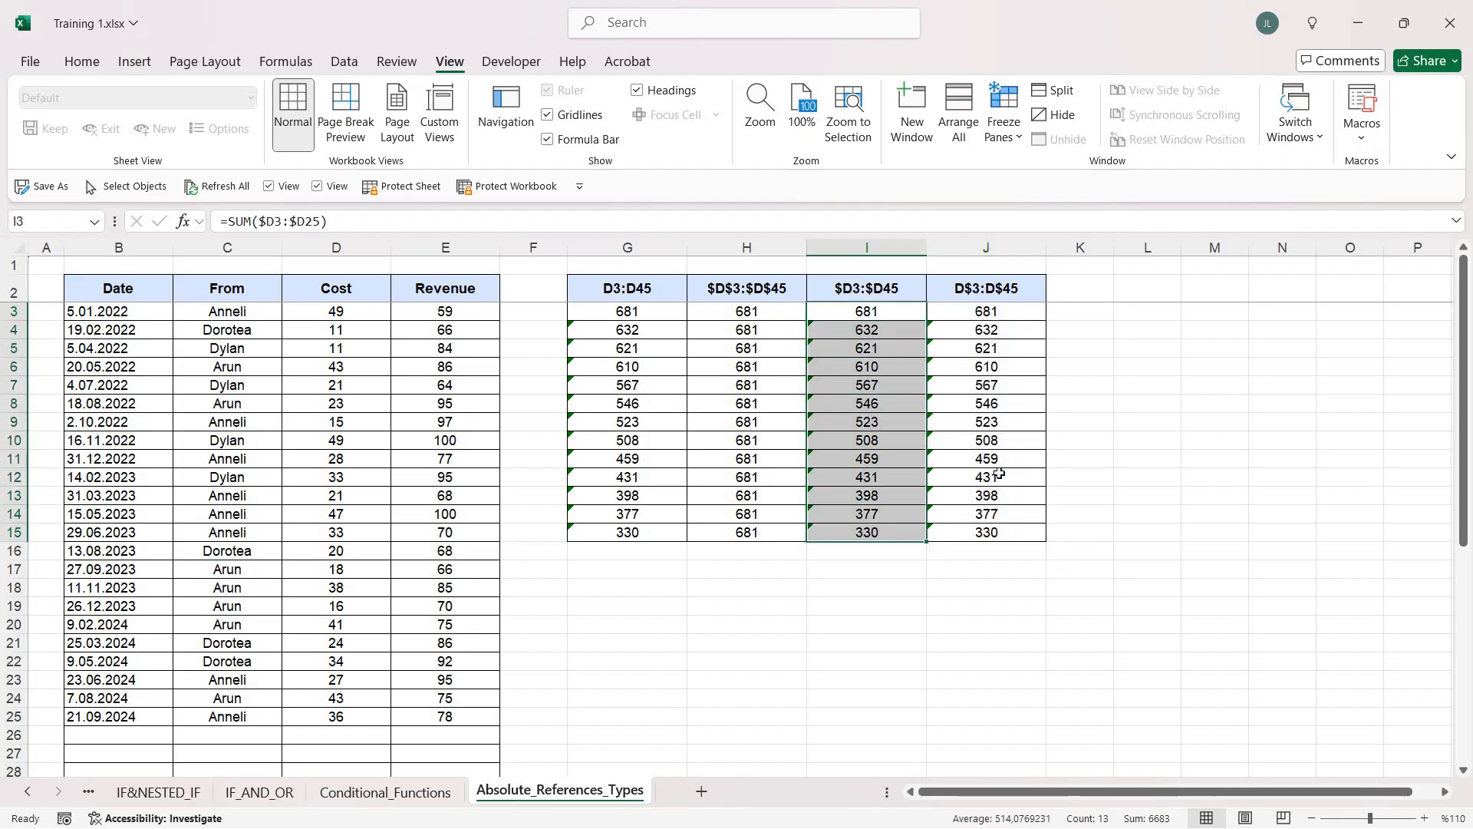
left_click_drag(986, 310, 998, 532)
key("Delete")
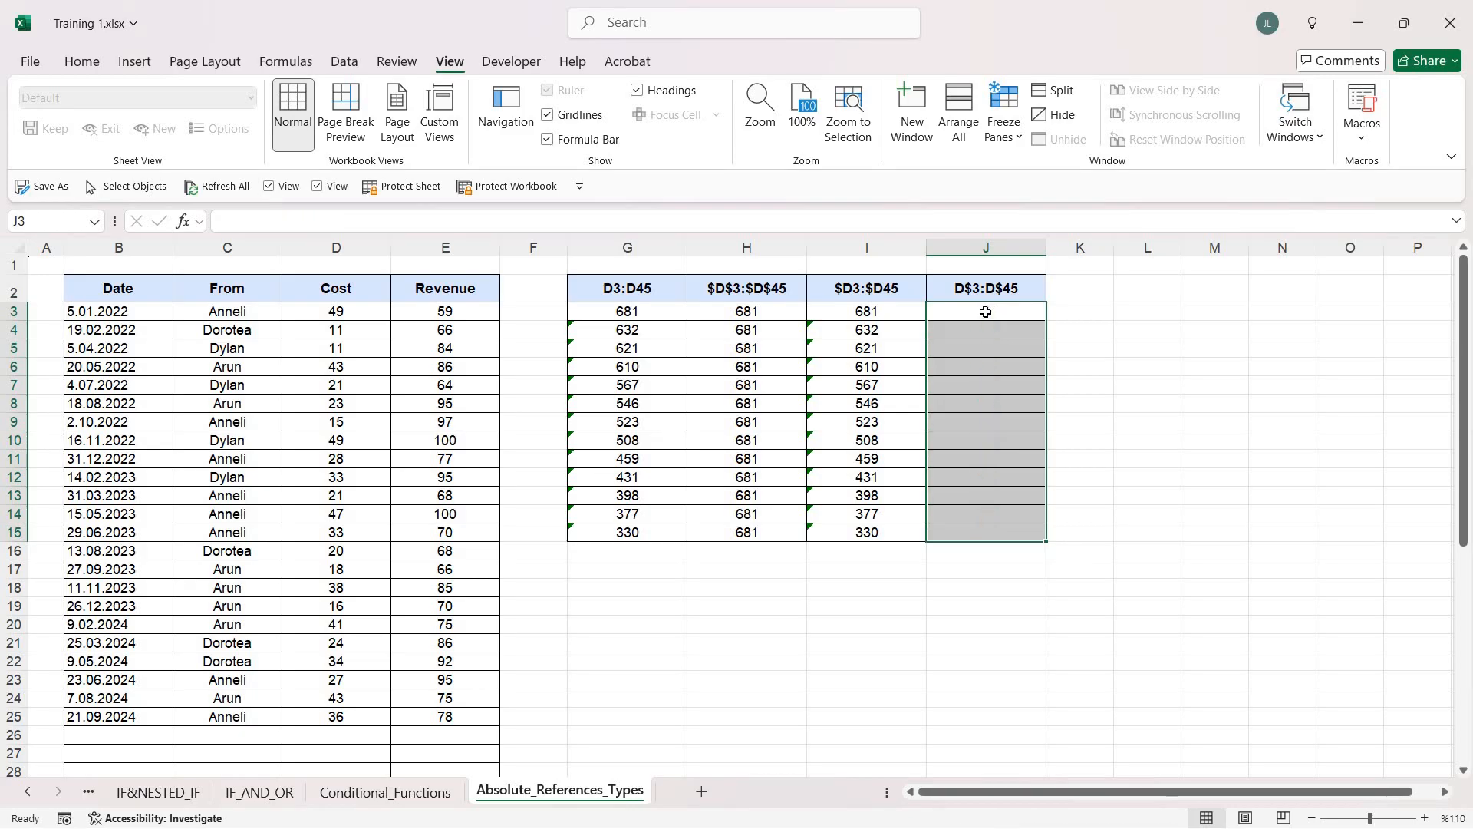
Enter a SUM formula in J3 over the Cost values with the row-locked mixed reference D$3:D$25
left_click(986, 312)
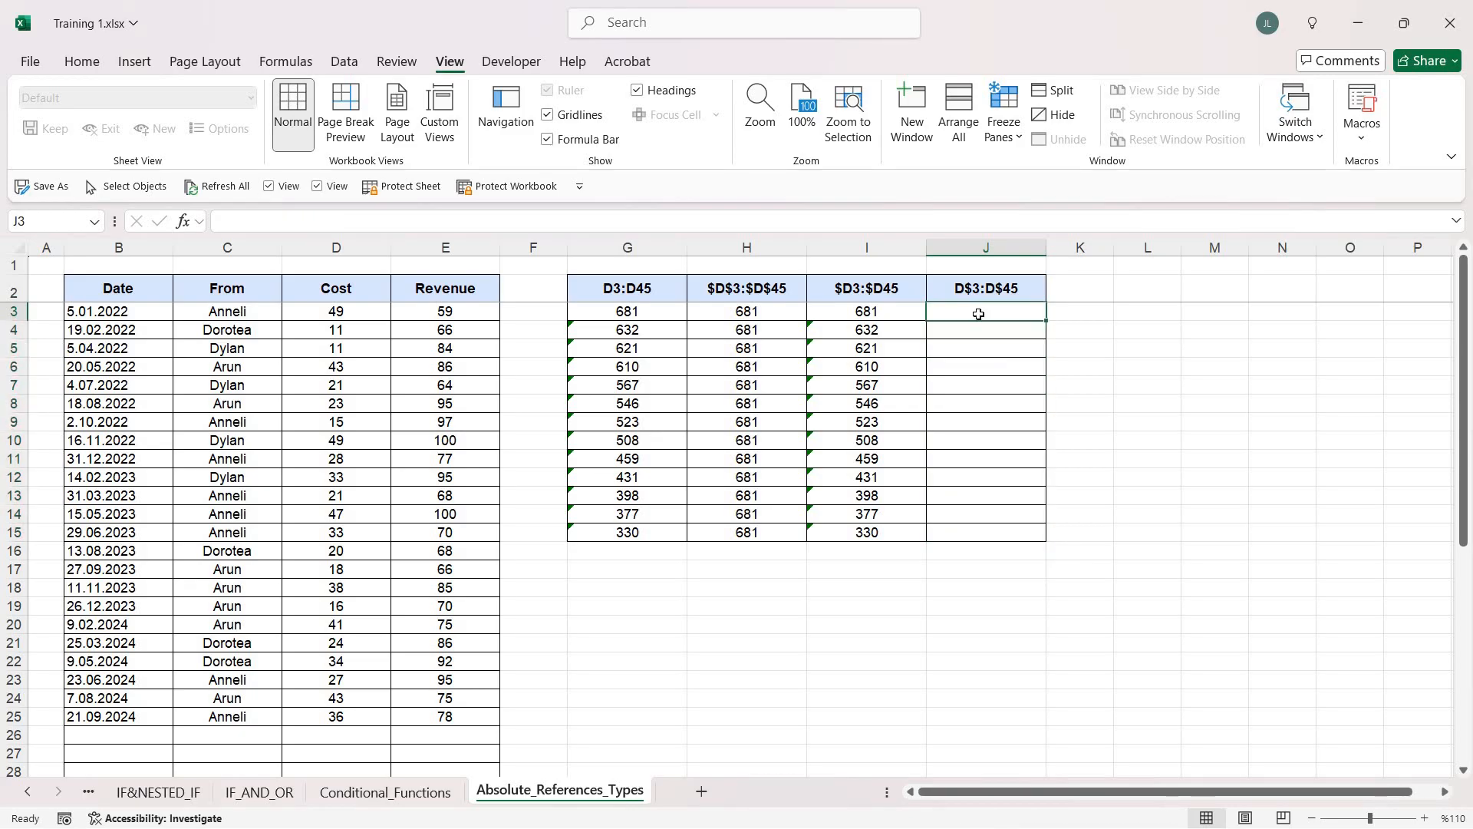
left_click(988, 286)
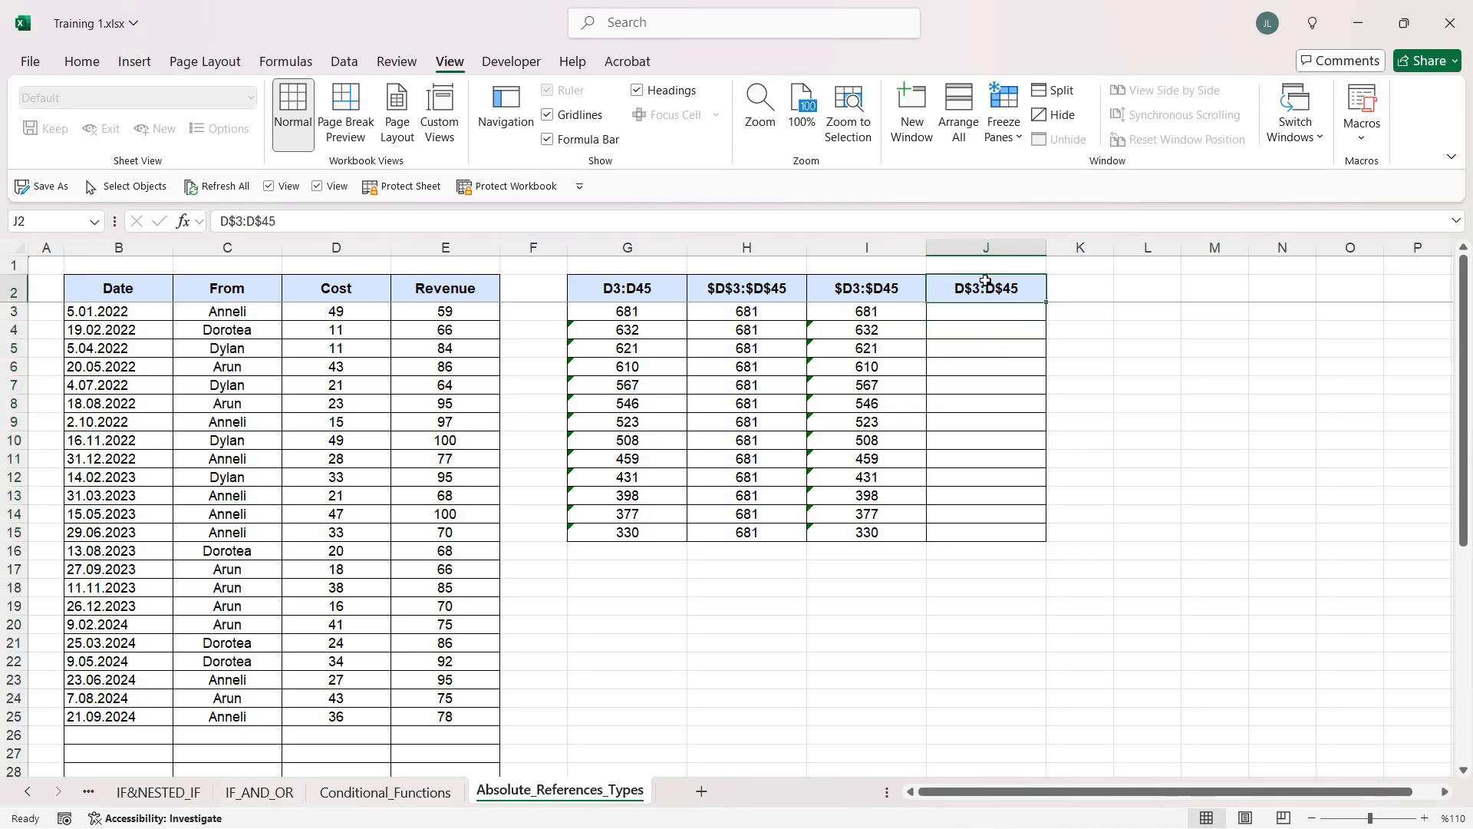
key("Down")
type("=sum")
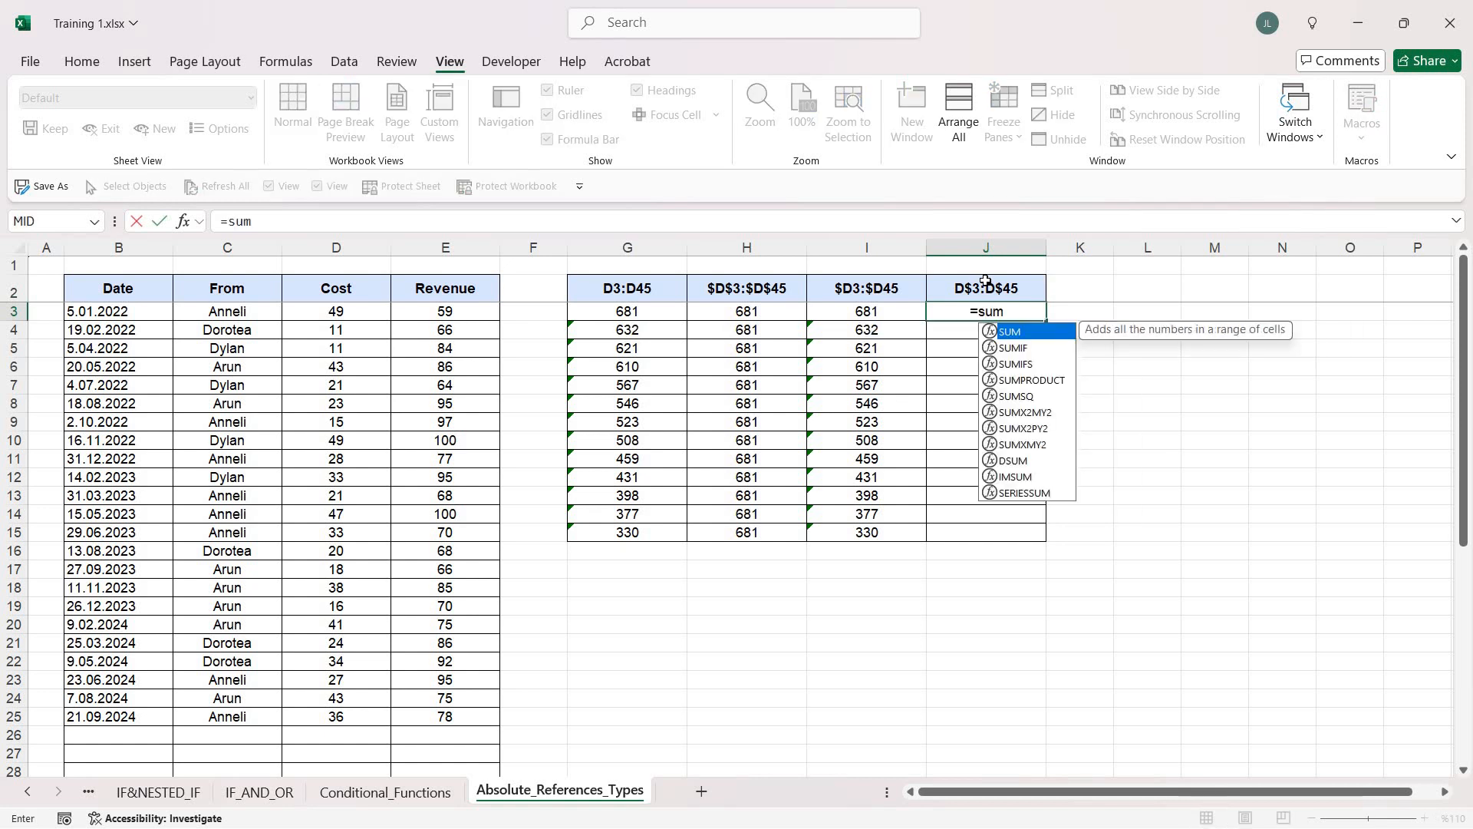
key("Tab")
left_click(368, 310)
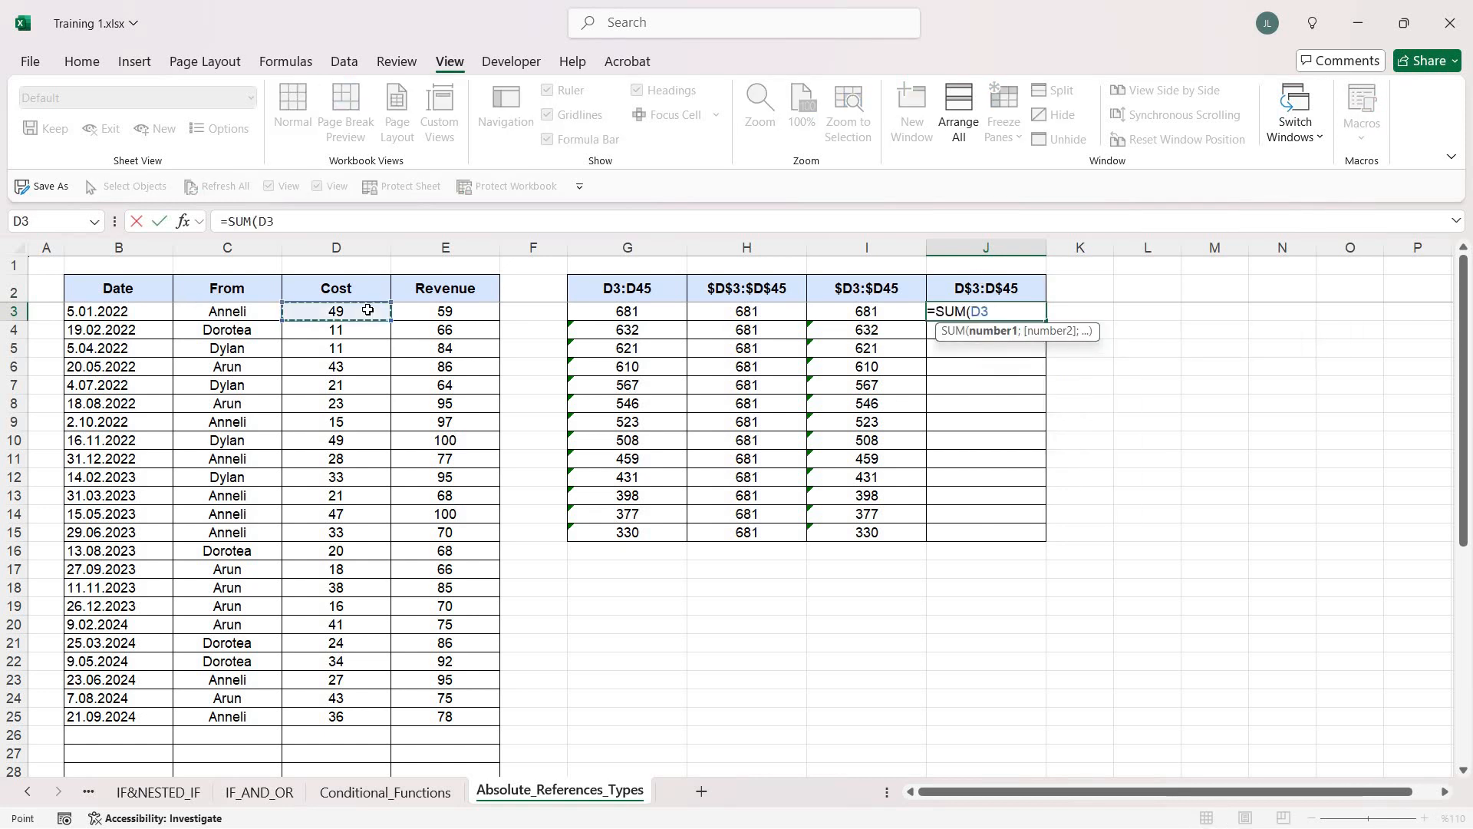
key("ctrl+shift+Down")
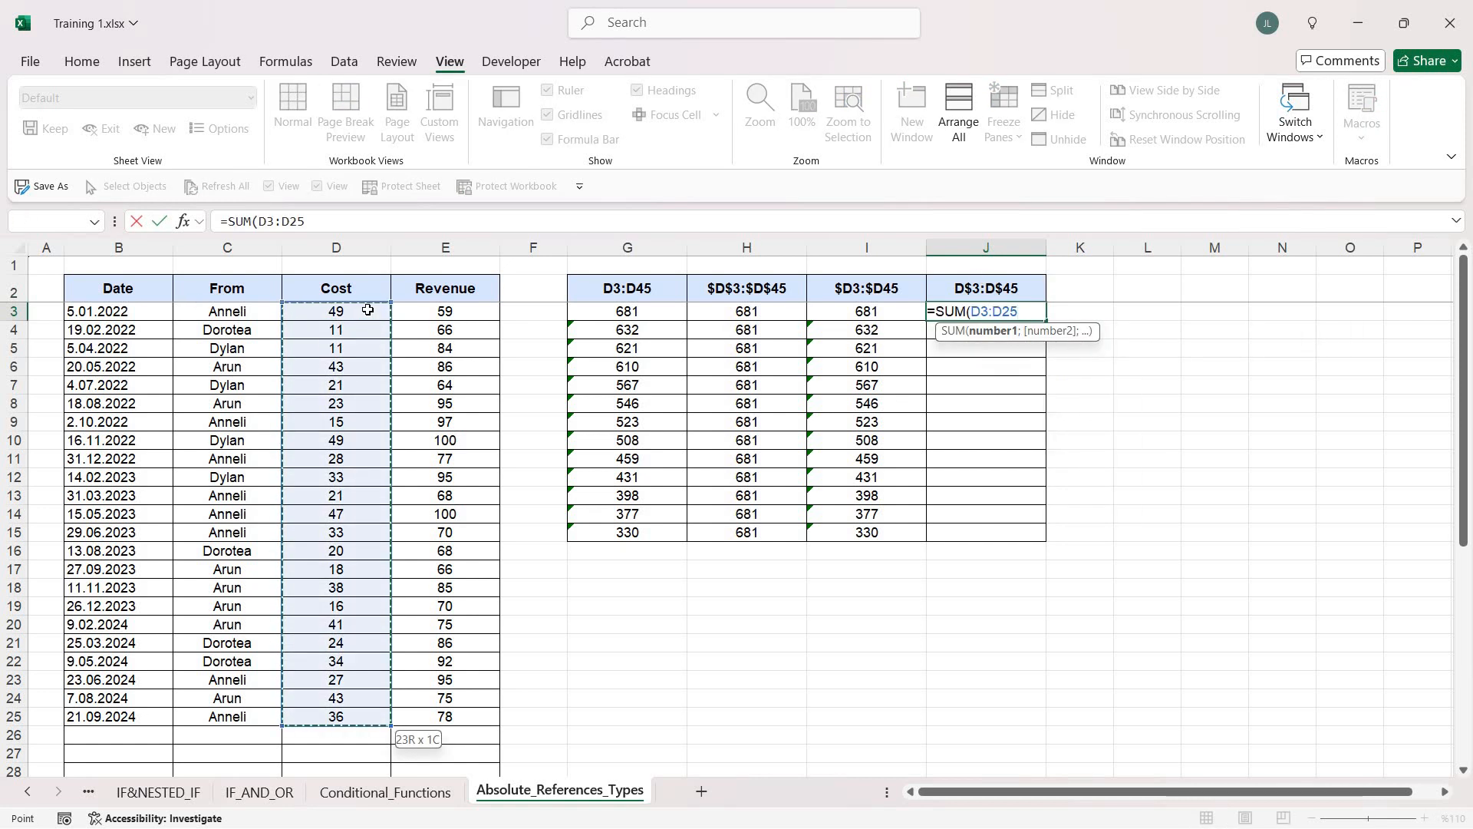
key("F4")
key("F4")
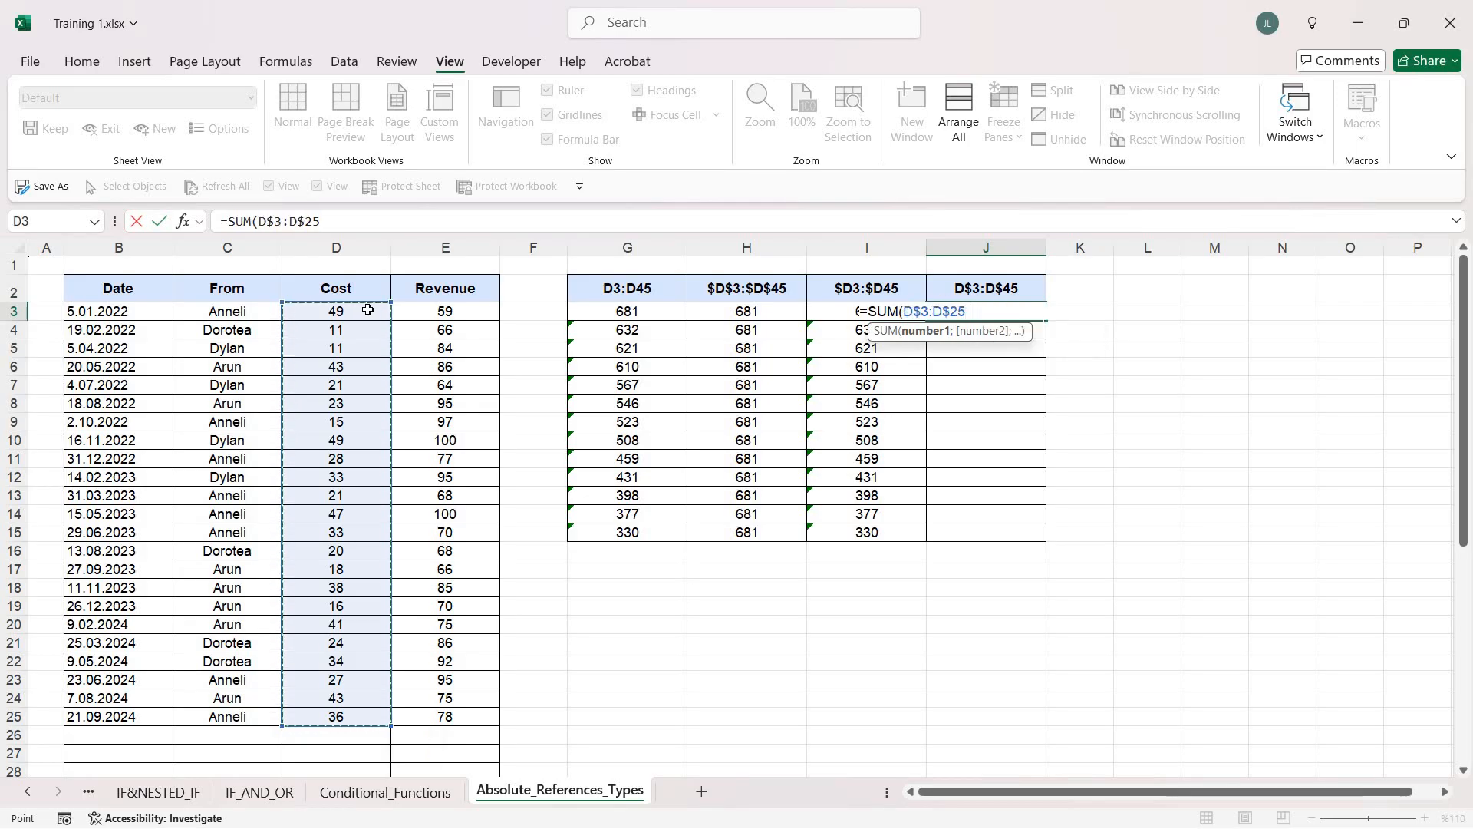
key("Return")
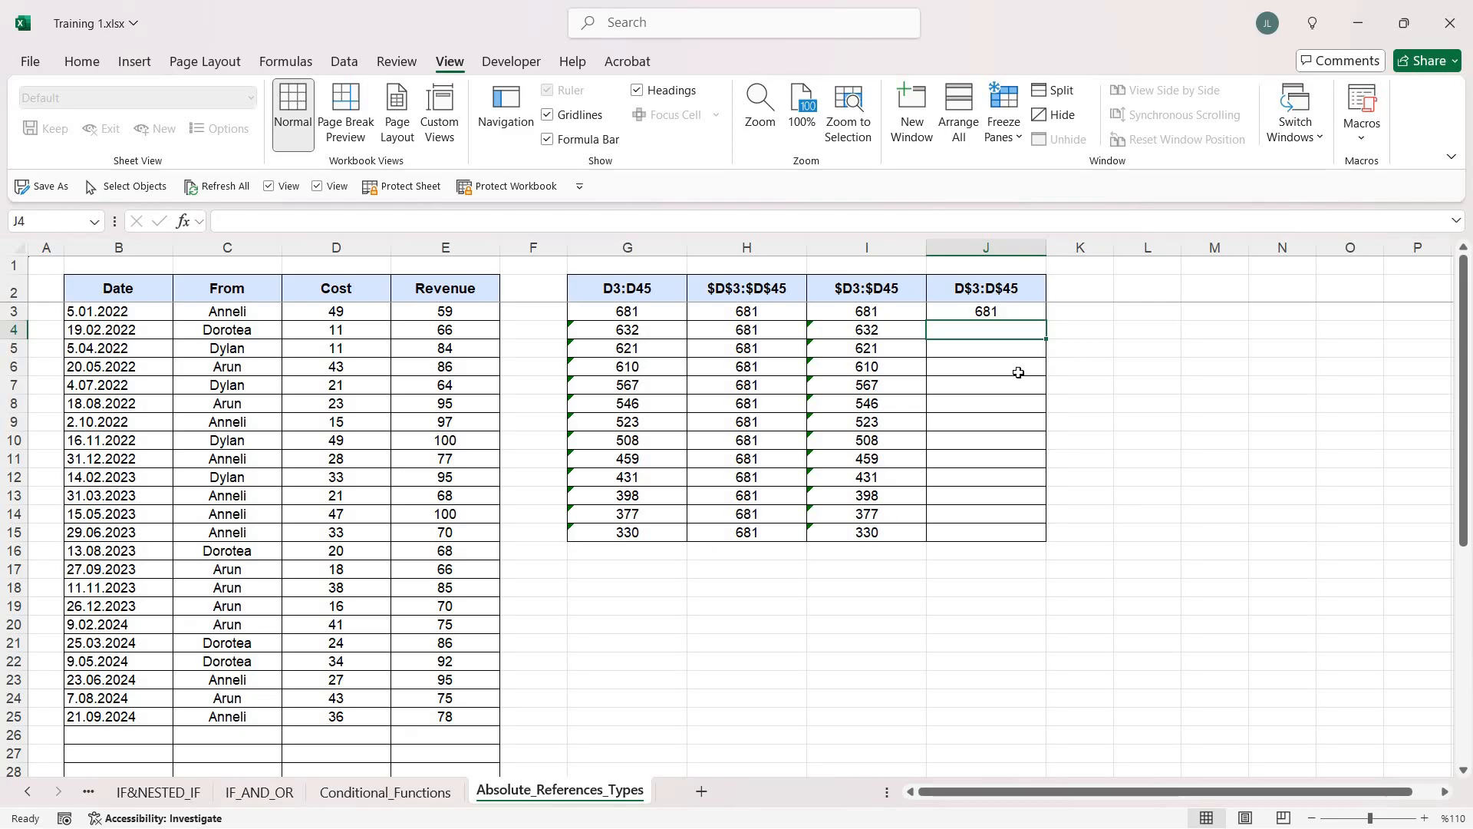
Fill the row-locked SUM formula from J3 down to J15 and inspect the ranges used in J12 and J14
left_click(1026, 311)
left_click_drag(1047, 374, 1046, 537)
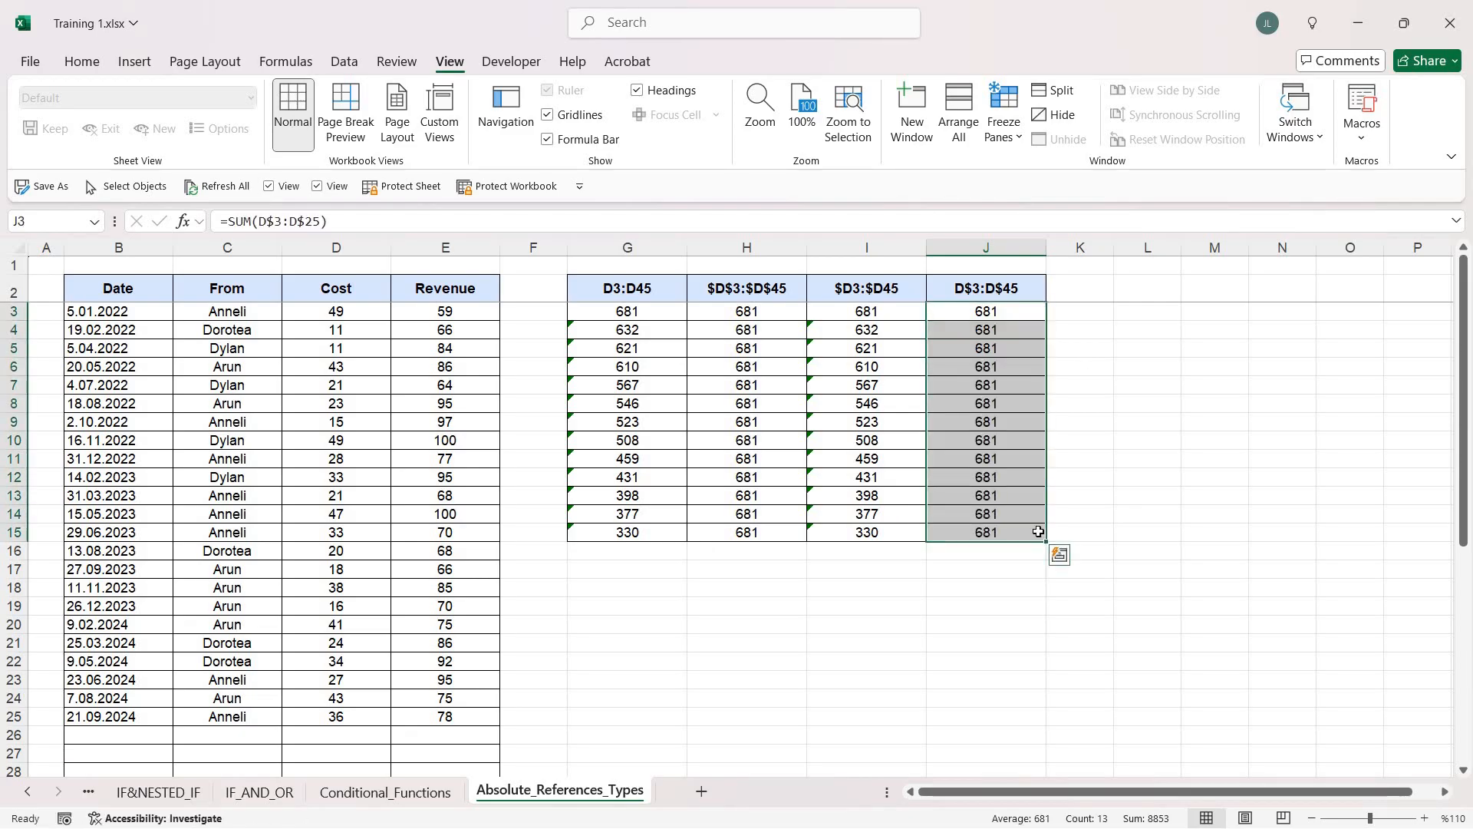
left_click(1012, 476)
key("F2")
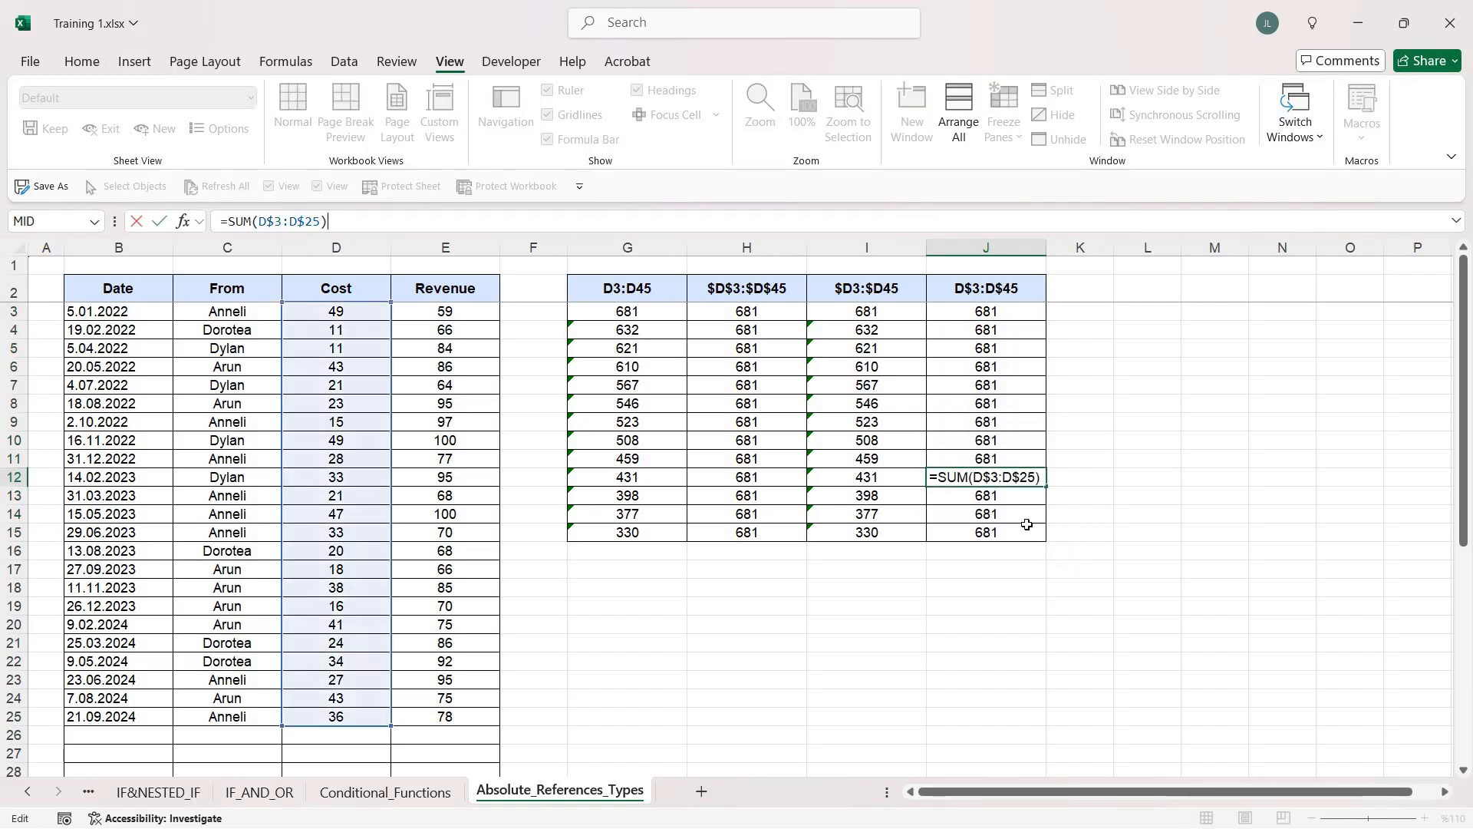
key("Escape")
key("Down")
key("Down")
key("F2")
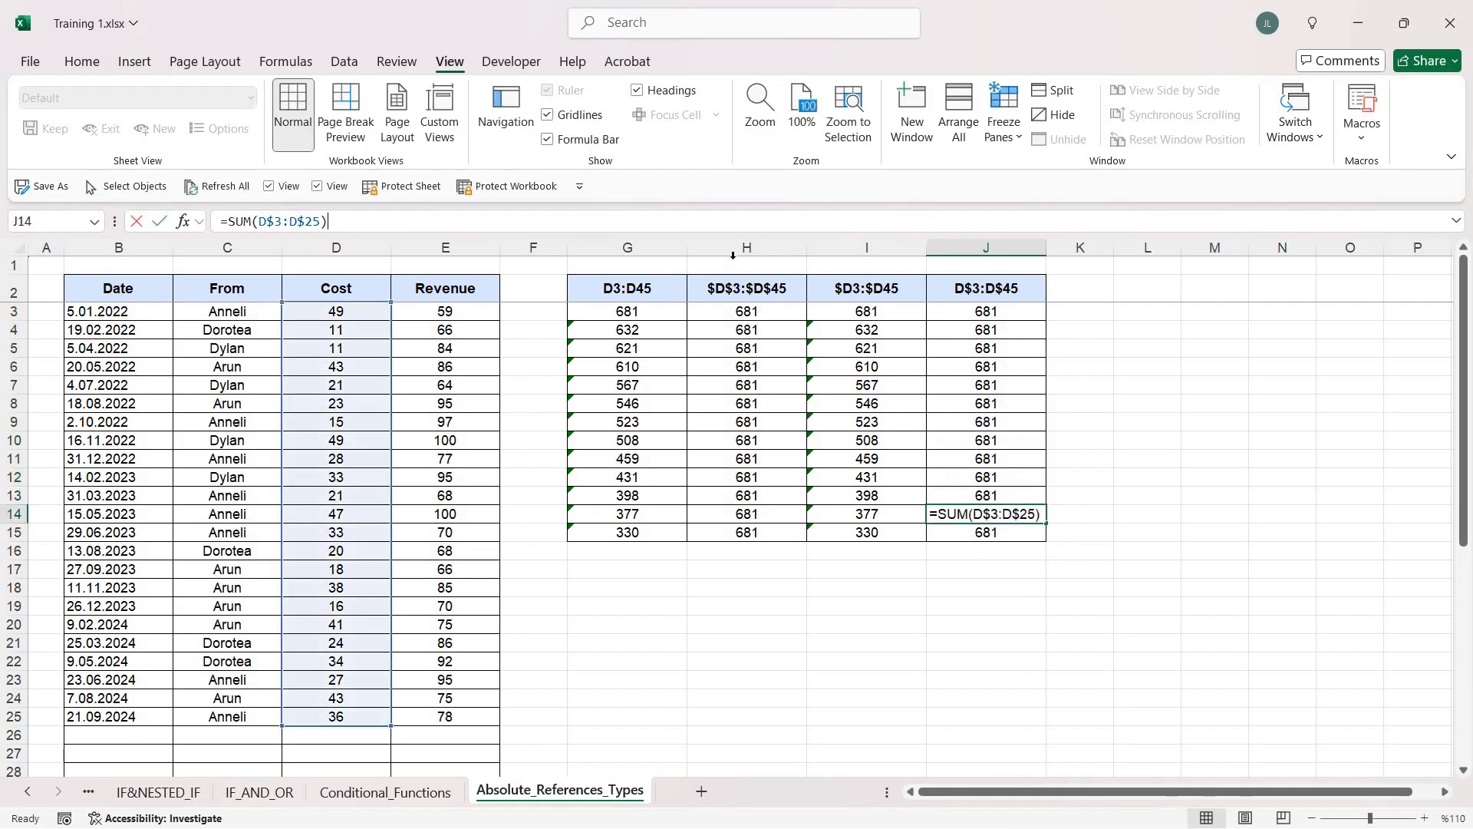
key("Escape")
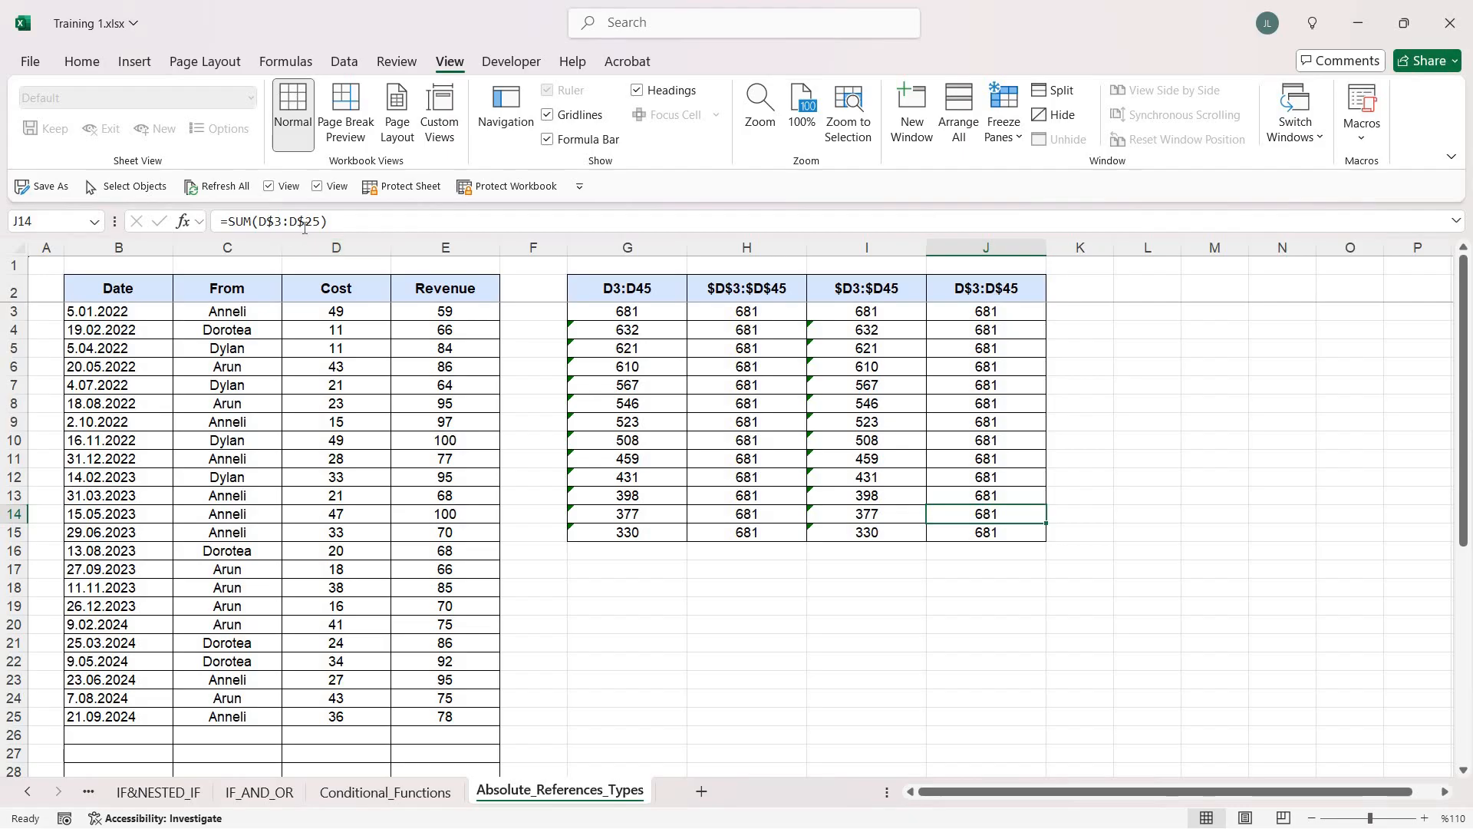
Copy the formulas in J3:J15 across into column K and inspect the range used in K3
left_click(980, 312)
left_click_drag(993, 534, 1105, 537)
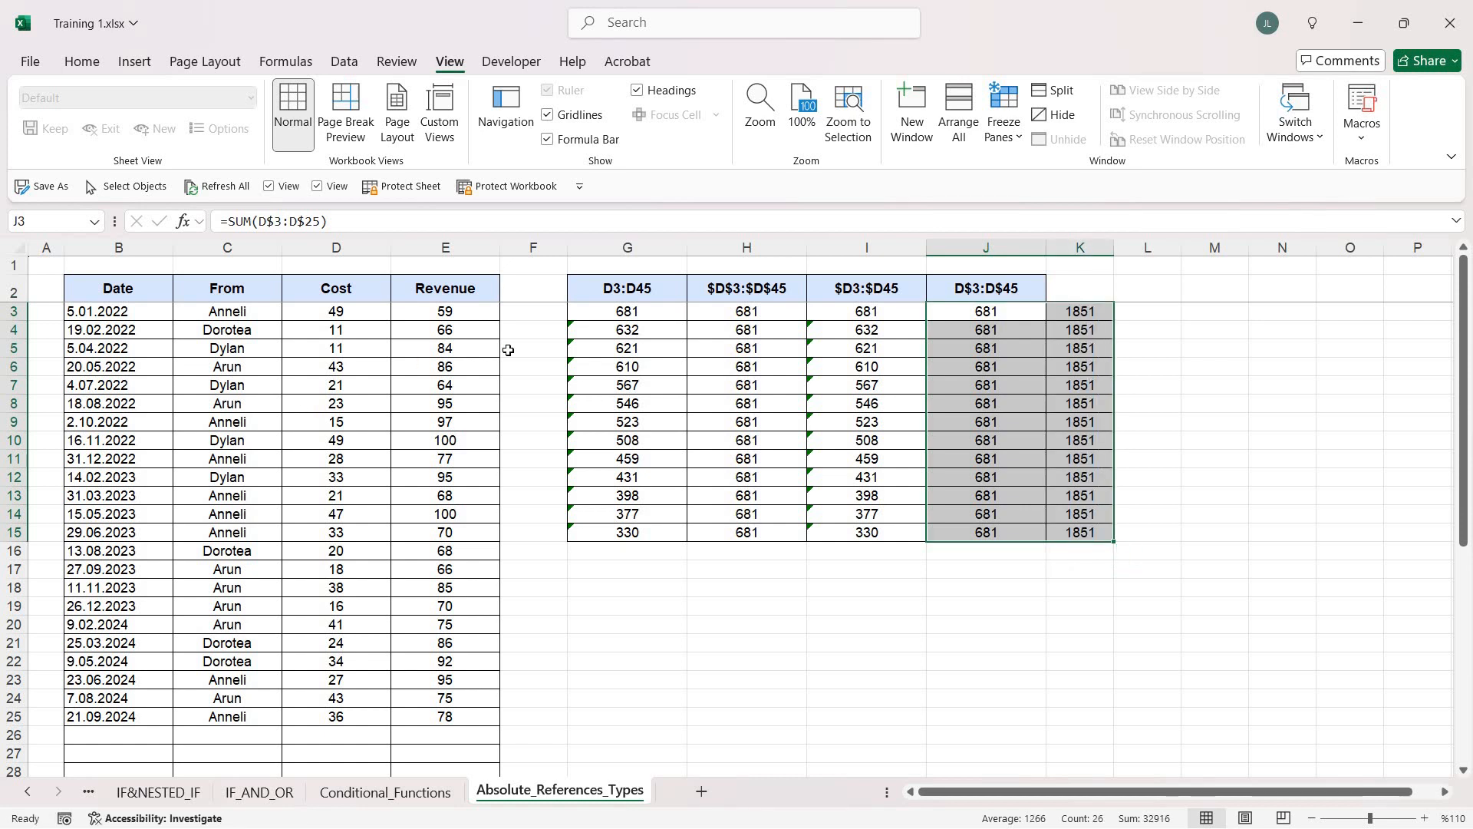
key("Right")
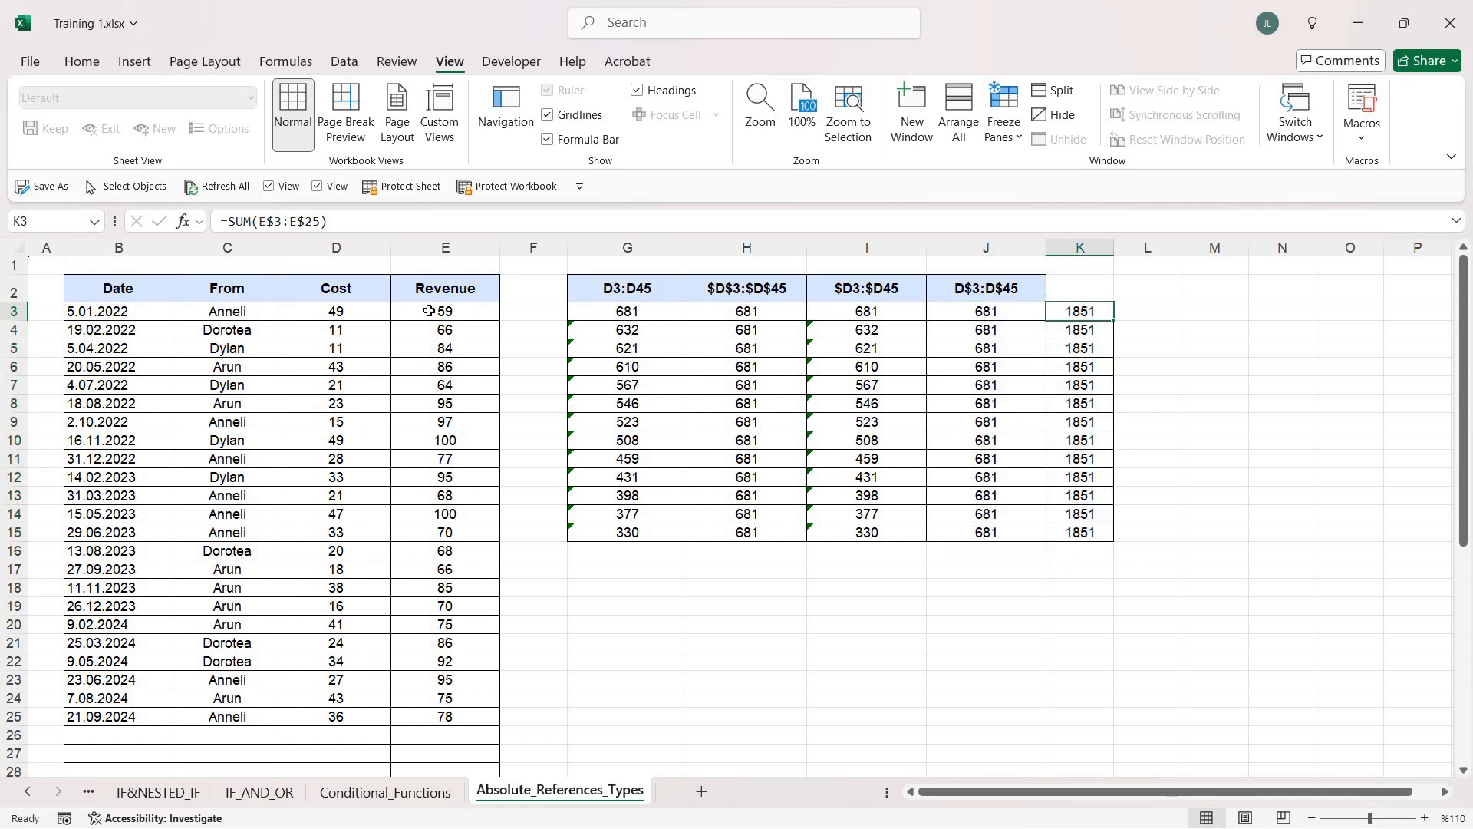
key("F2")
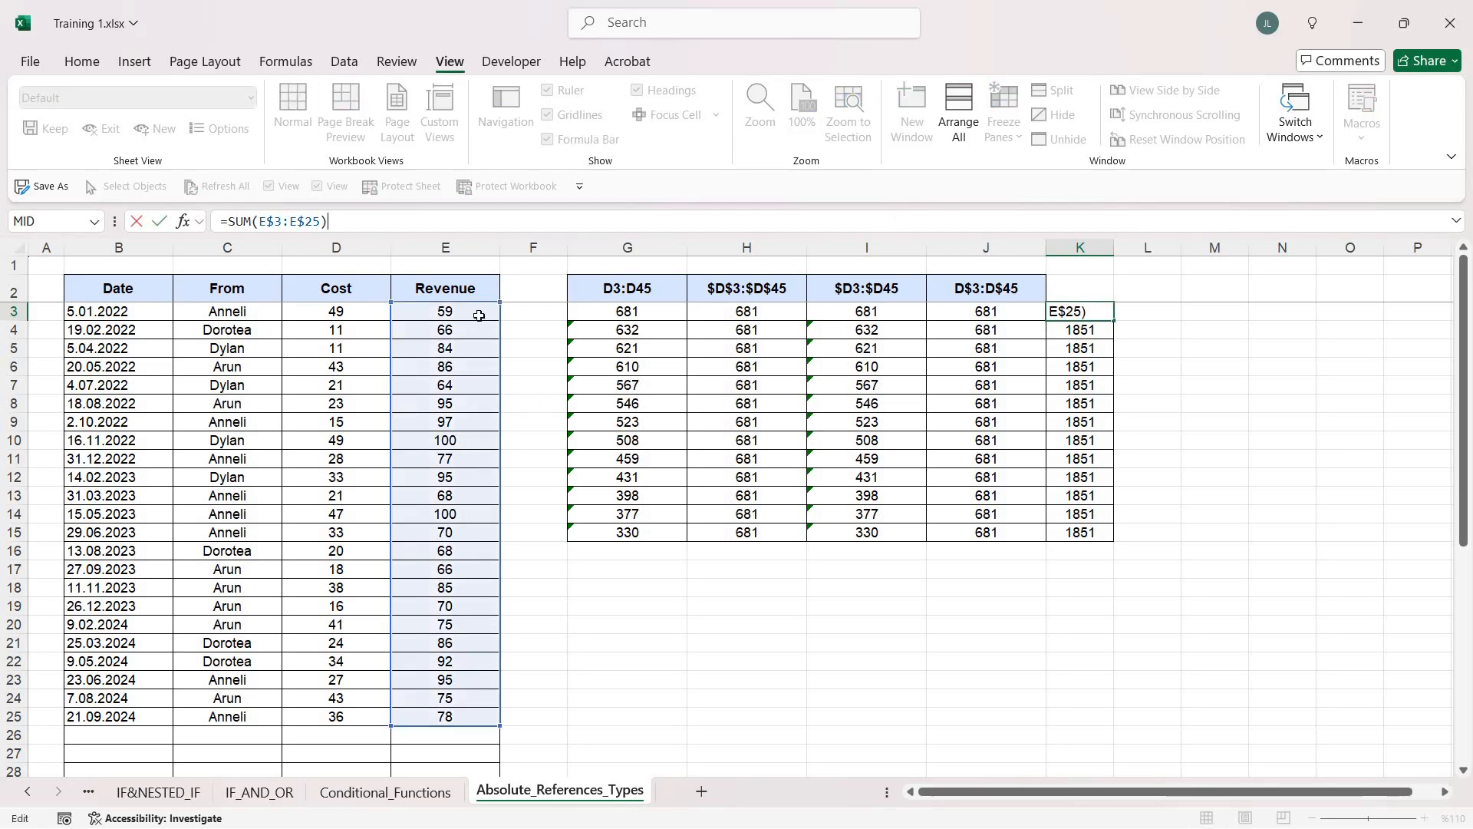
key("Escape")
Inspect the ranges referenced by the copied formulas in K5 and K6
key("Down")
key("Down")
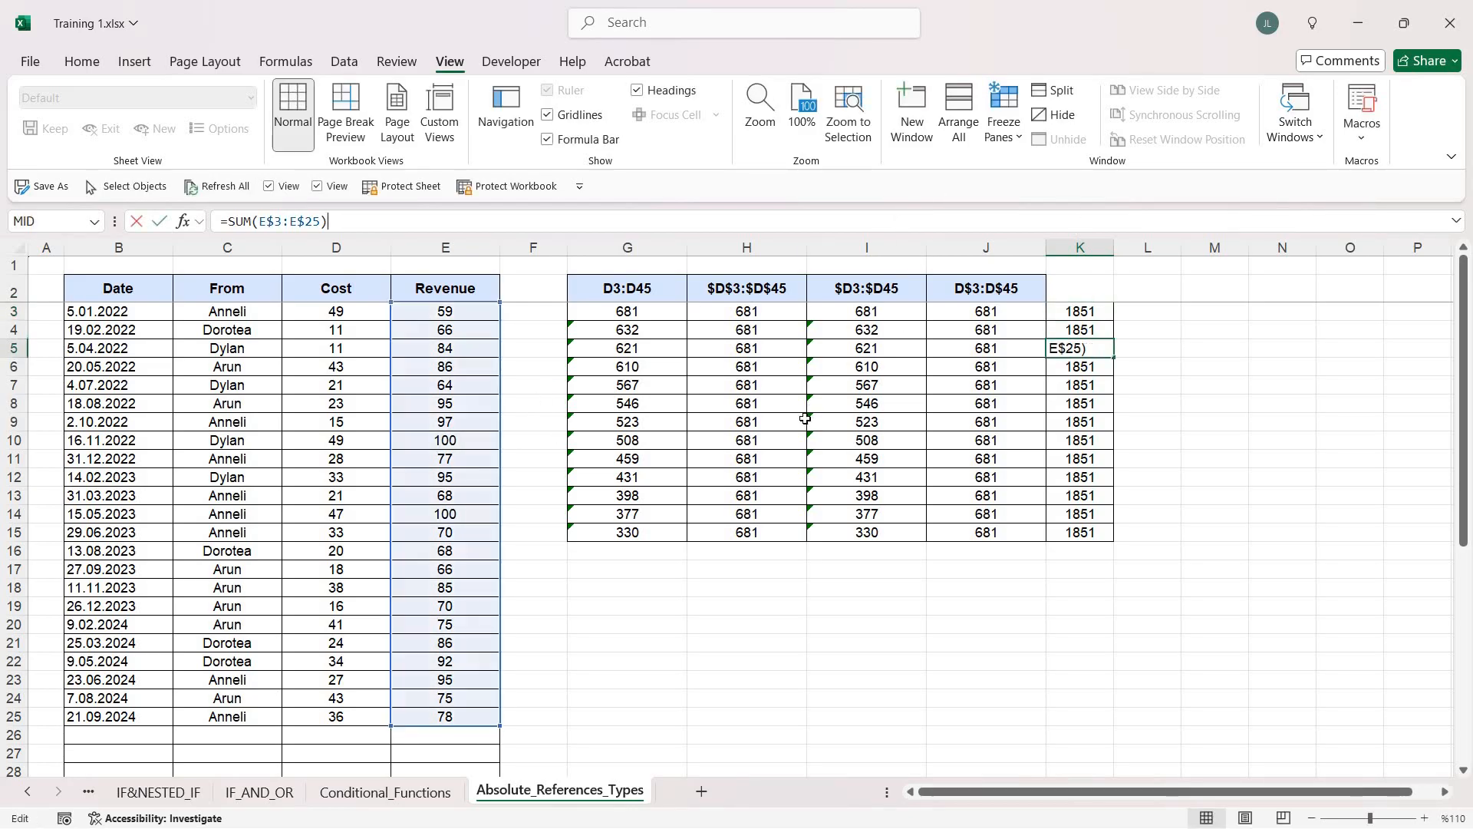
key("F2")
key("Escape")
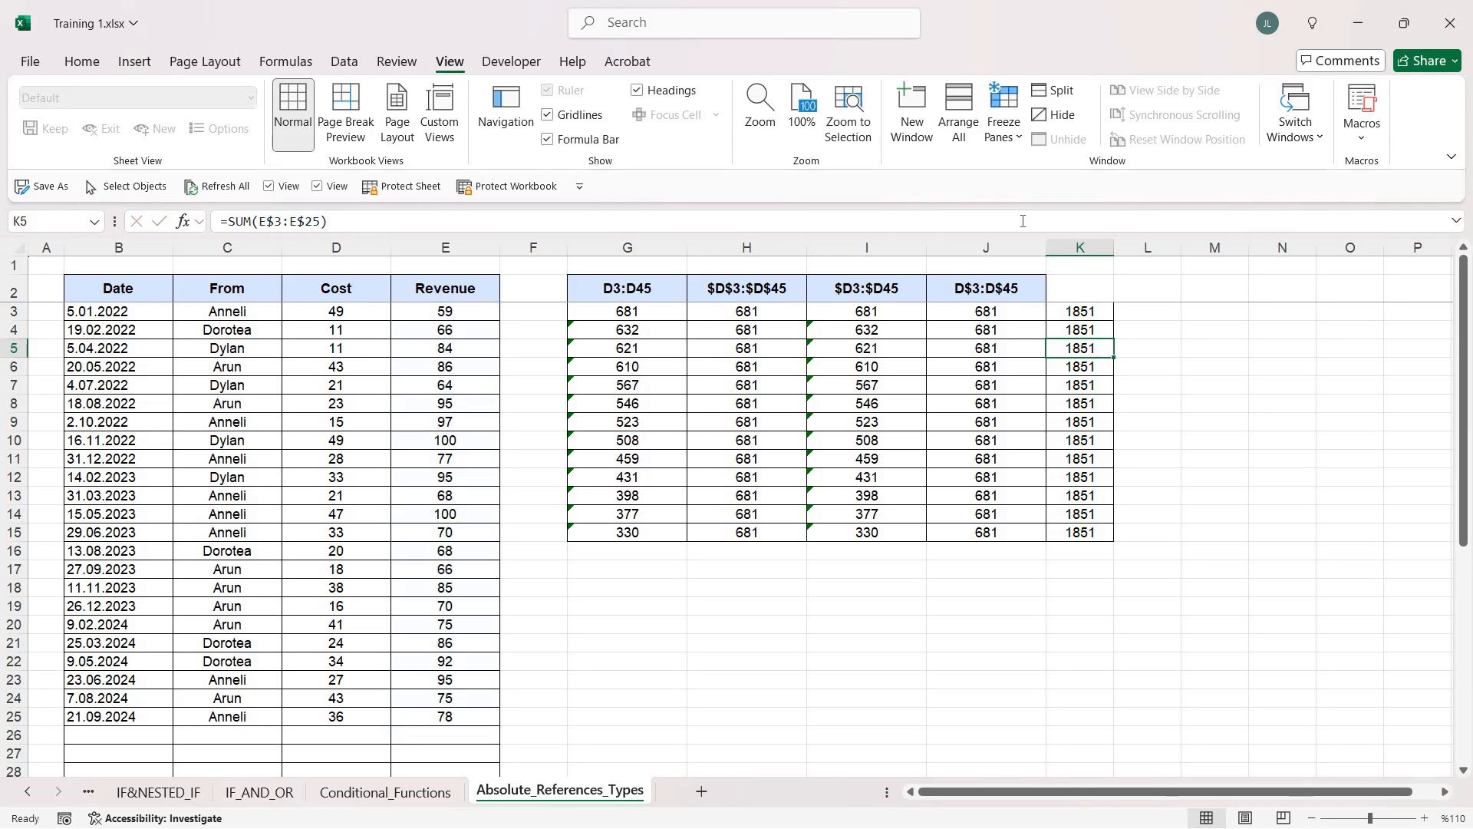
key("Down")
key("F2")
key("Escape")
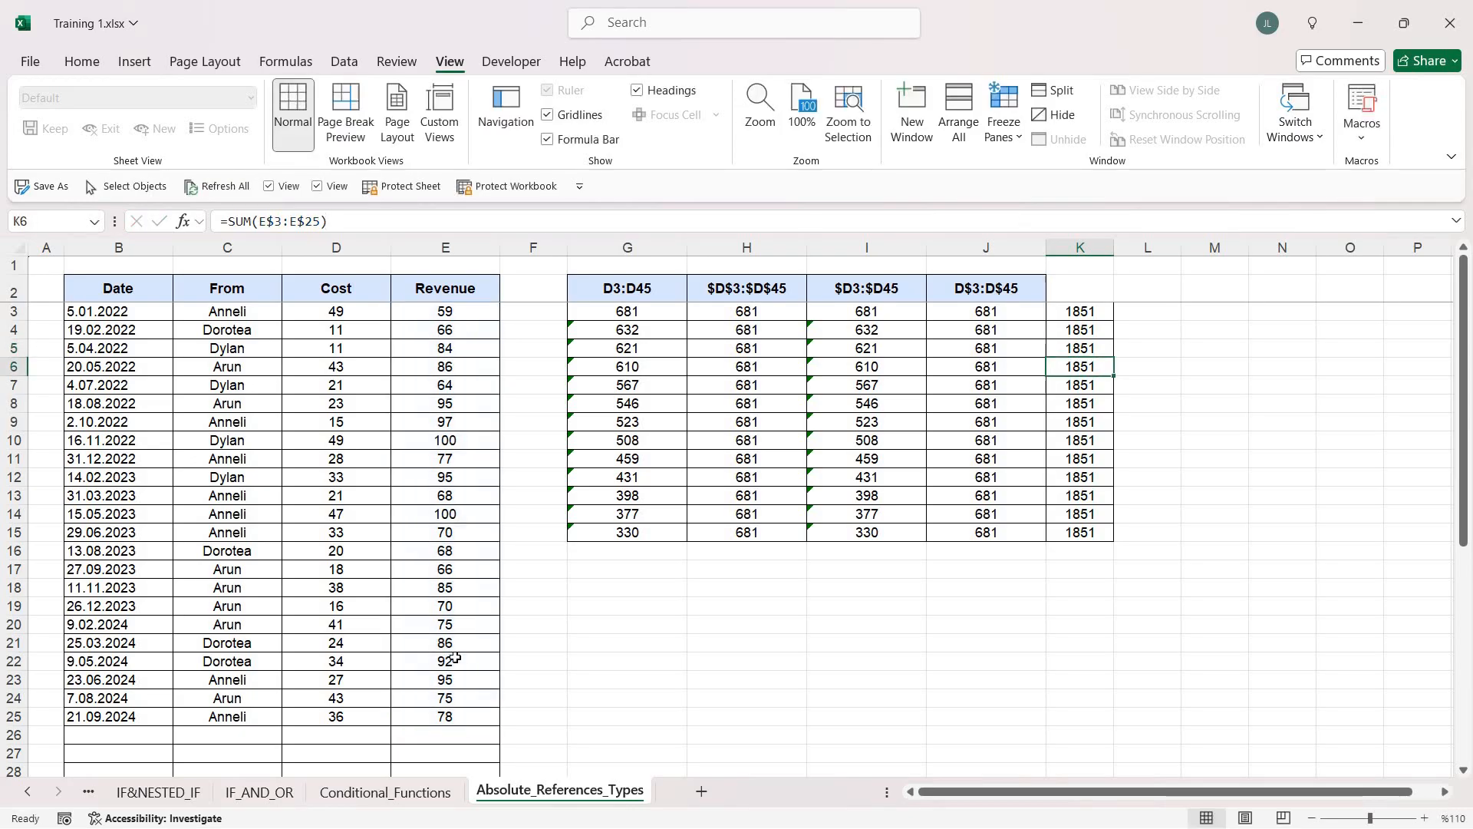